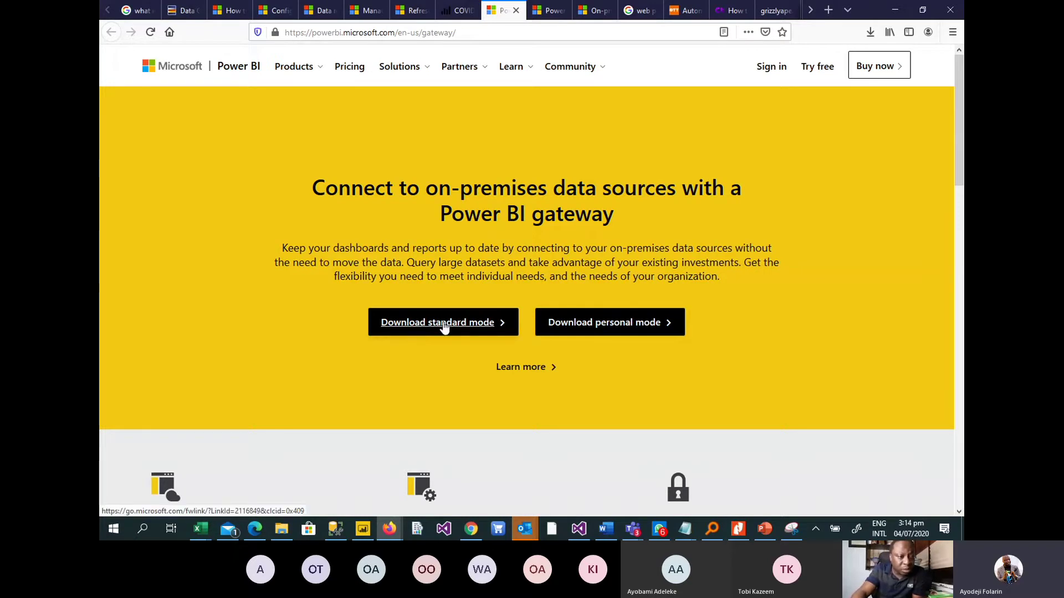
# Show the downloaded GatewayInstall.exe in File Explorer from the browser's downloads list.
pyautogui.click(474, 317)
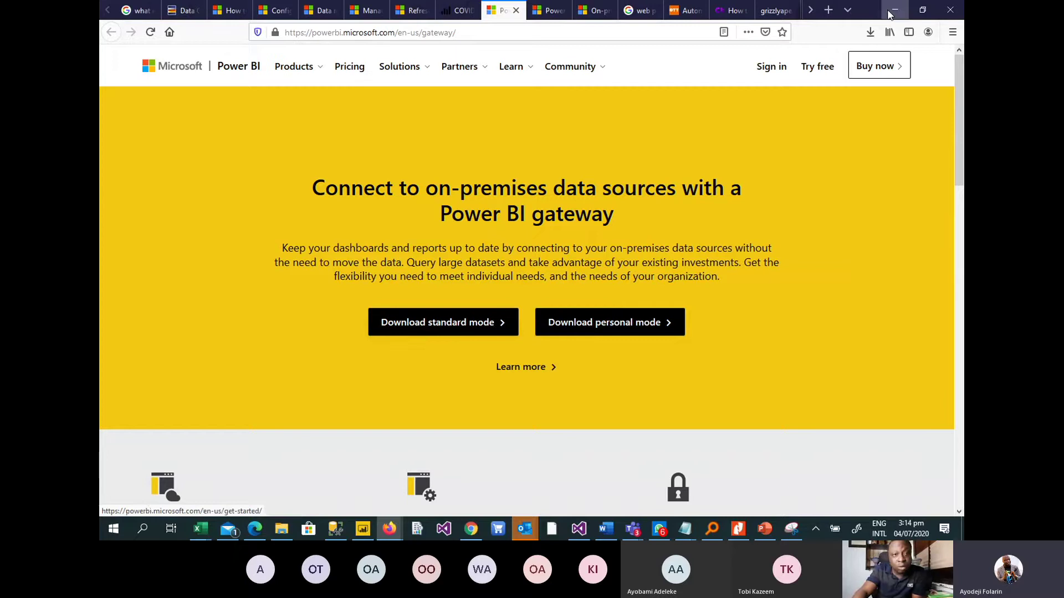
pyautogui.click(869, 32)
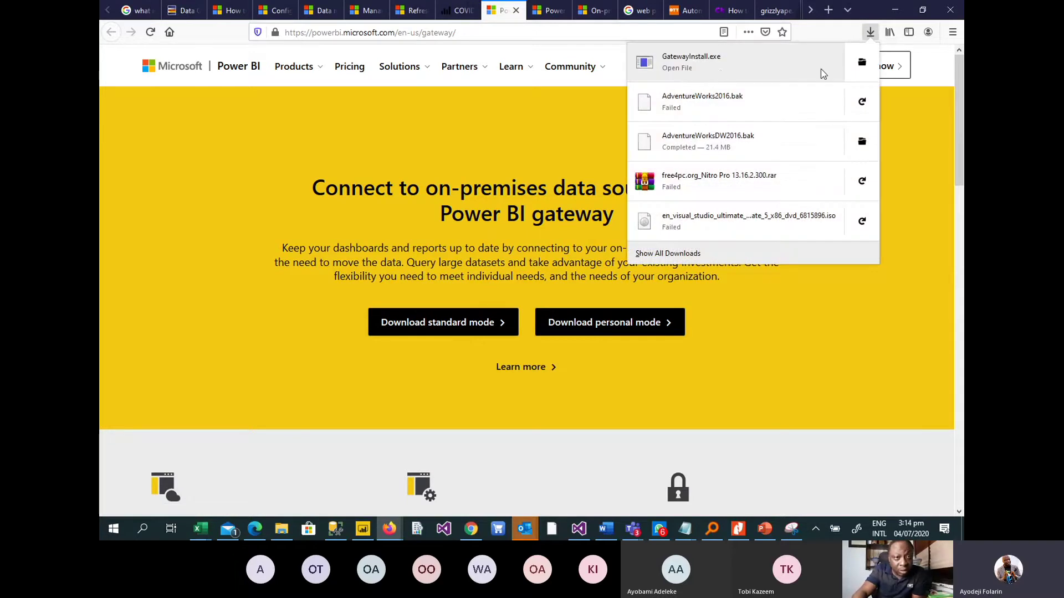
pyautogui.click(861, 64)
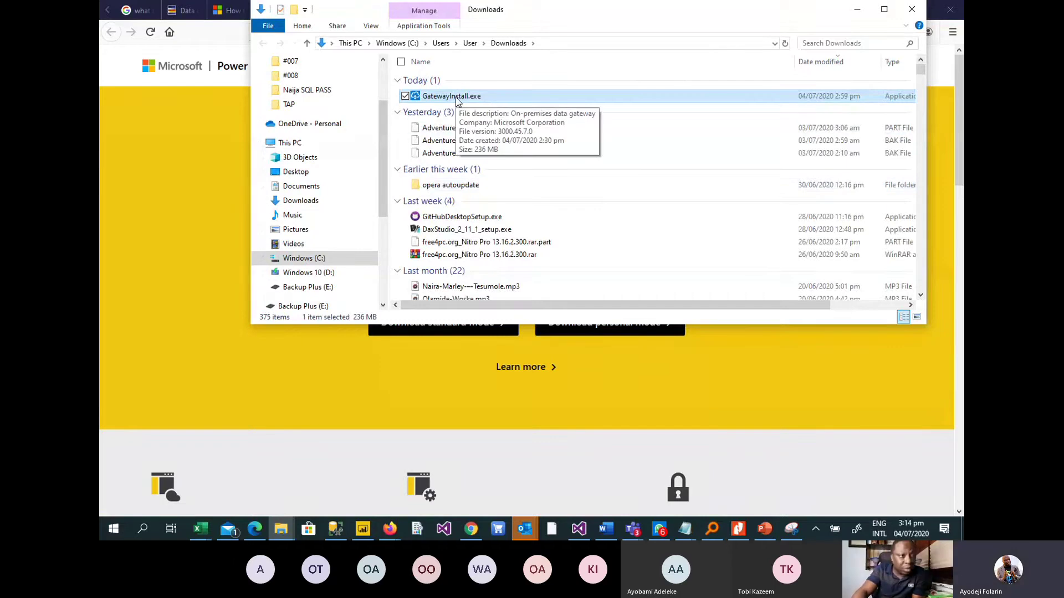
# Run GatewayInstall.exe from the Downloads folder to open the gateway update wizard.
pyautogui.doubleClick(455, 98)
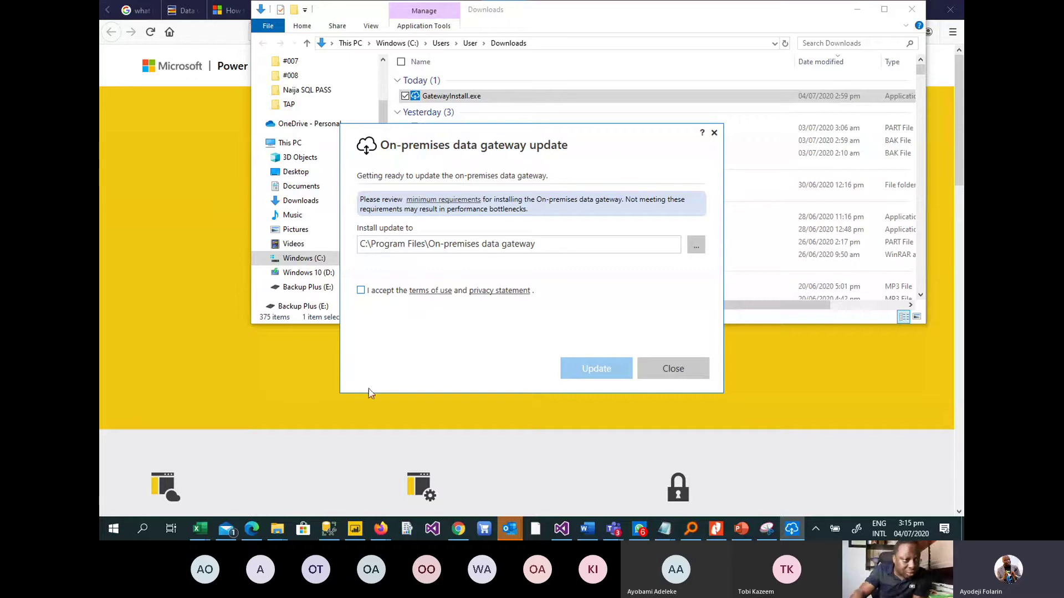
# Accept the terms of use and privacy statement and start the gateway update.
pyautogui.click(361, 291)
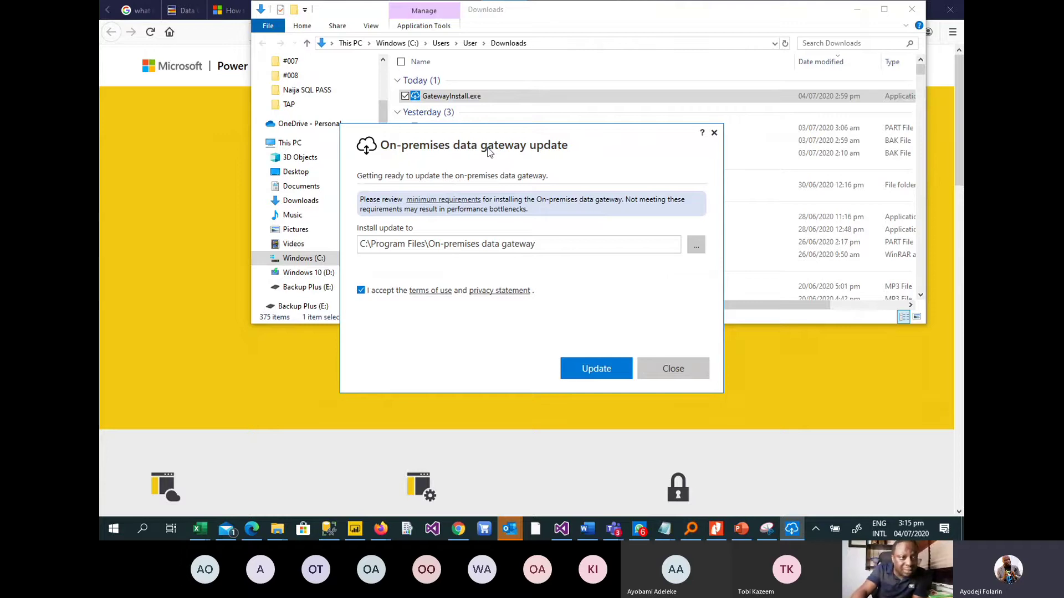
pyautogui.click(598, 376)
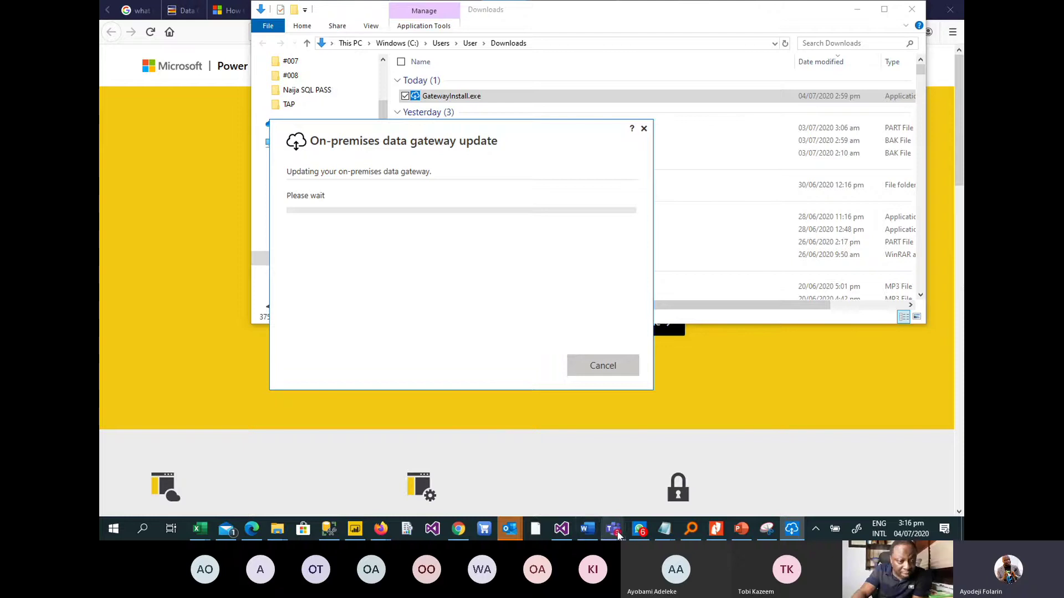
# Bring the Teams meeting window forward and stop sharing the screen.
pyautogui.moveTo(613, 530)
pyautogui.click(598, 472)
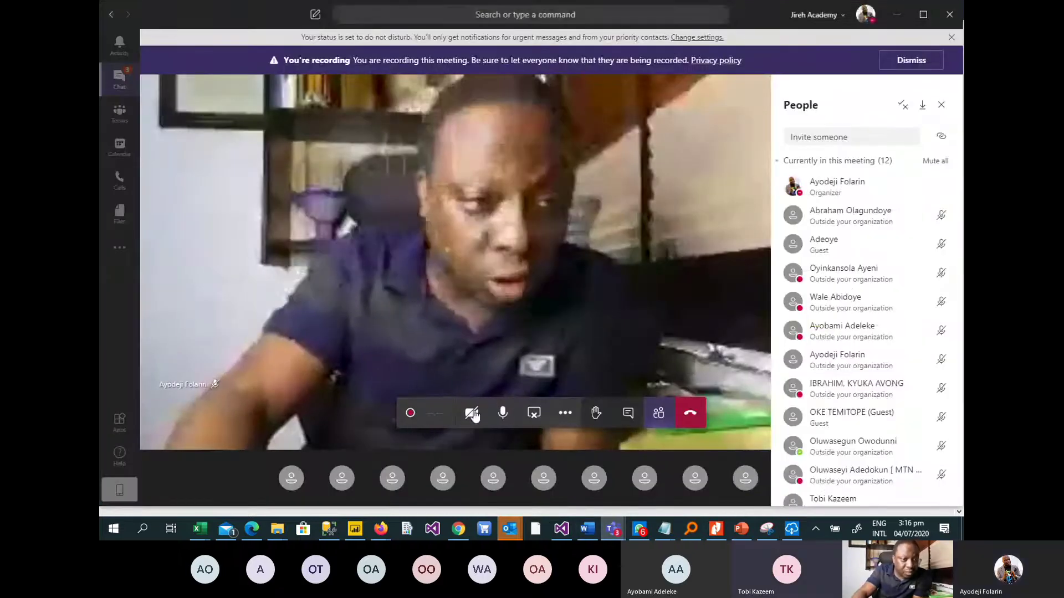
pyautogui.click(533, 414)
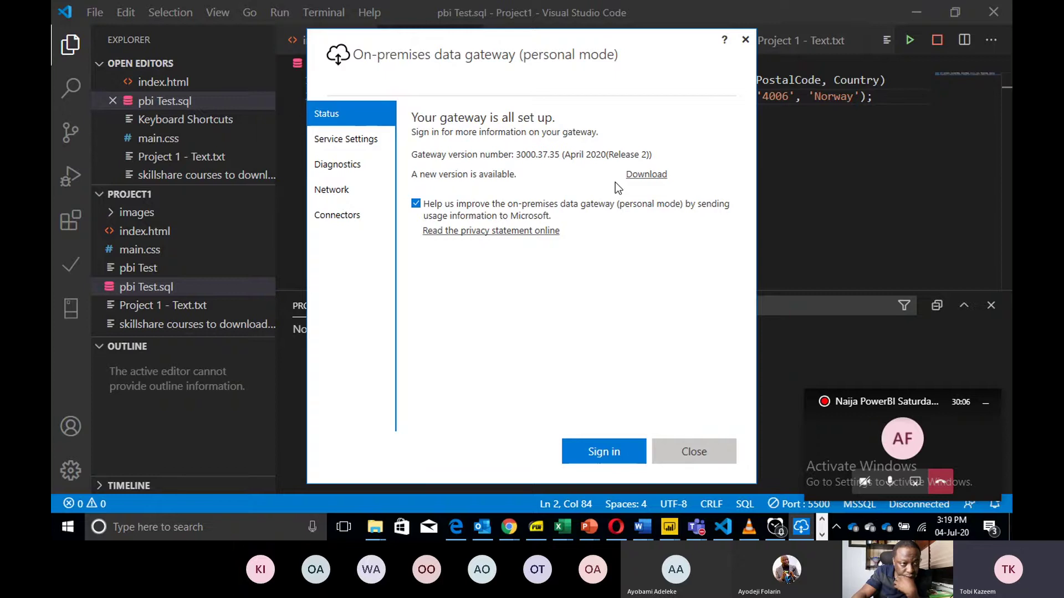
# Review the gateway's Service Settings, Diagnostics, Network and Connectors pages, then return to Teams.
pyautogui.click(343, 141)
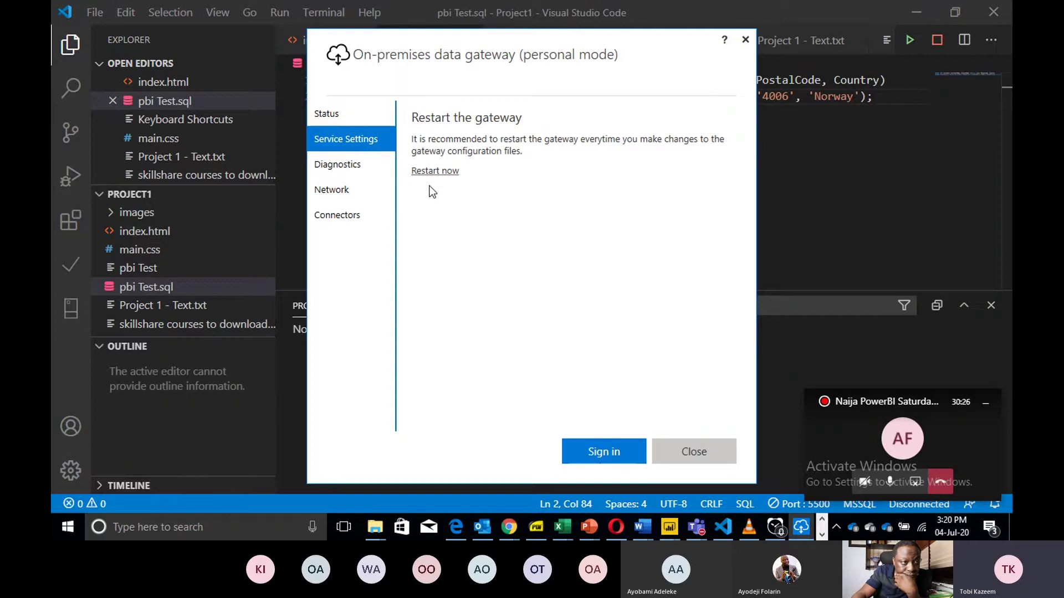
pyautogui.click(351, 168)
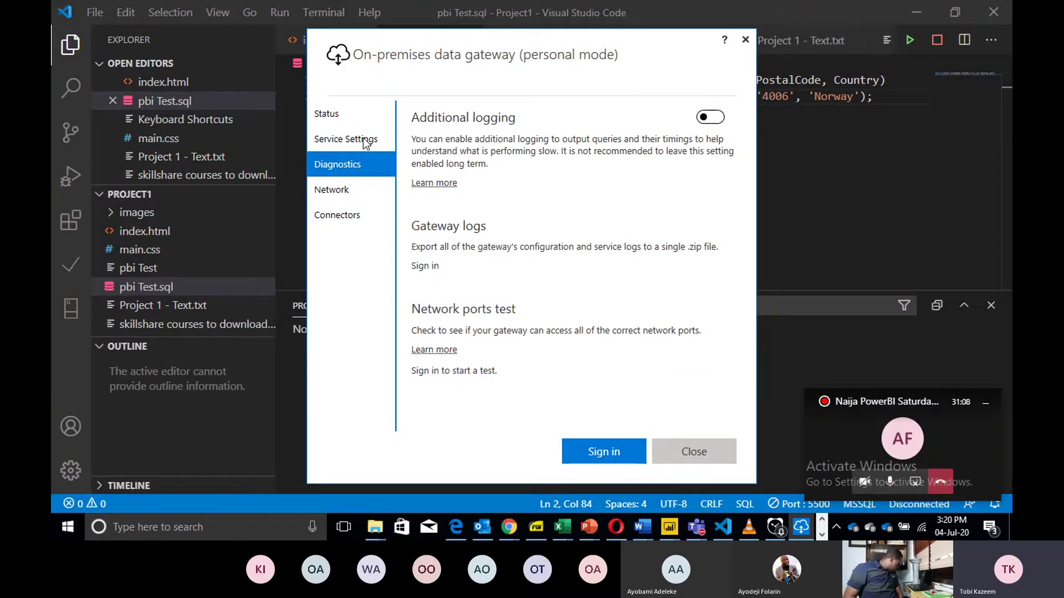
pyautogui.click(353, 140)
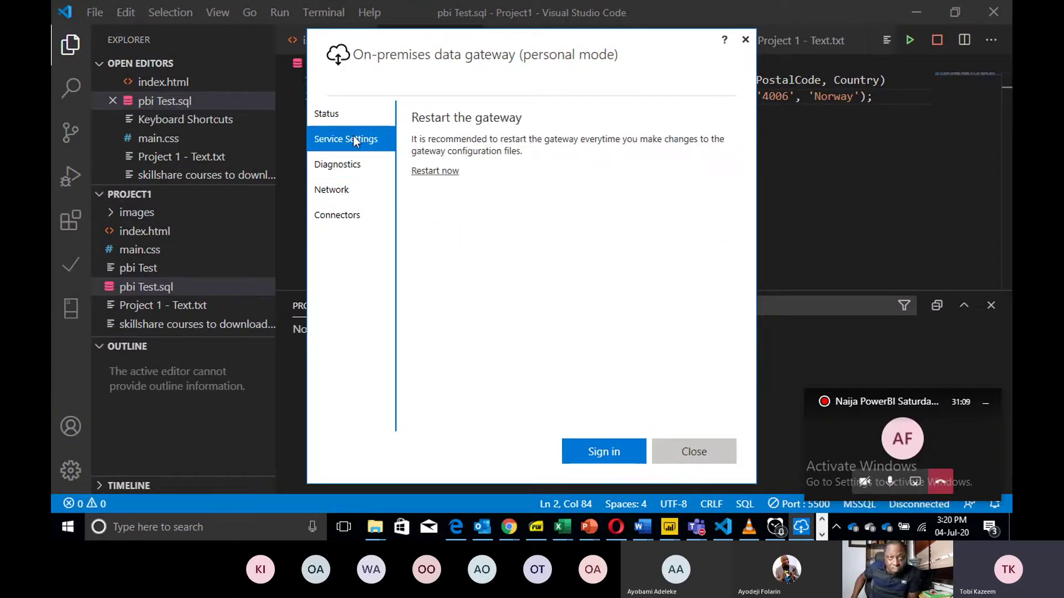
pyautogui.click(353, 166)
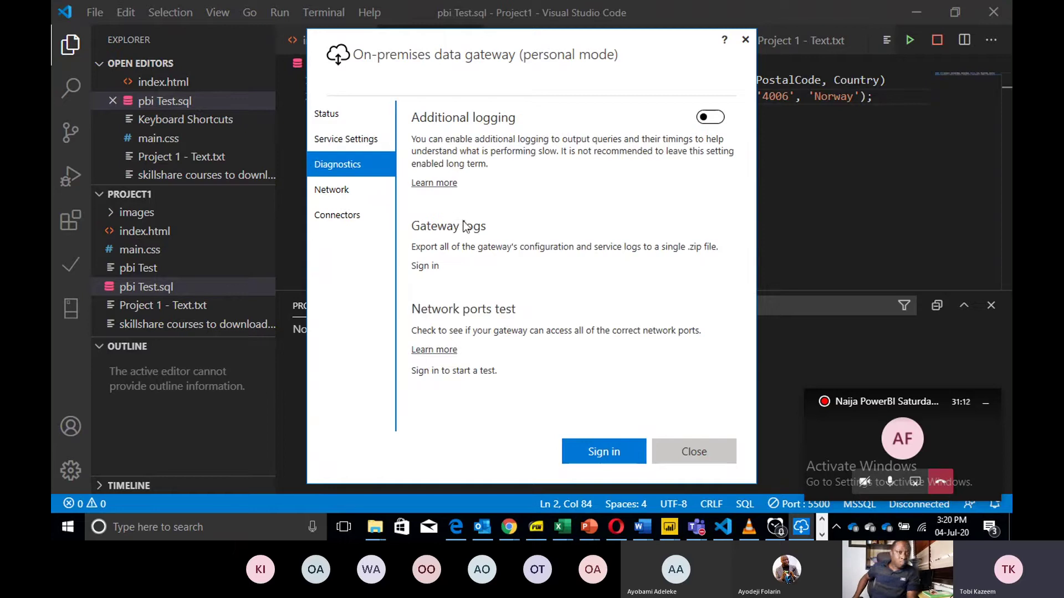
pyautogui.click(350, 196)
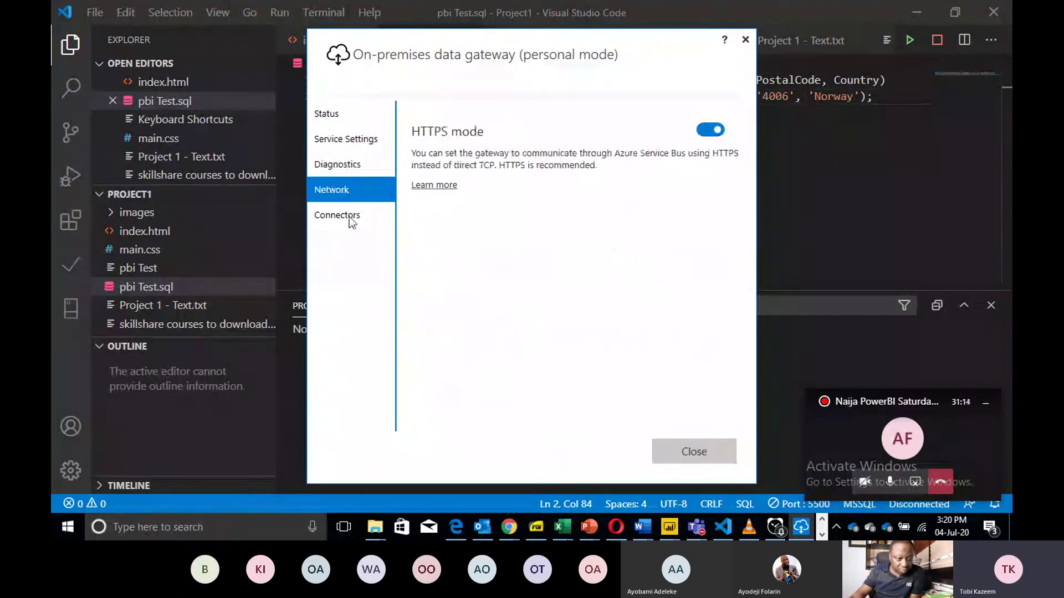
pyautogui.click(350, 216)
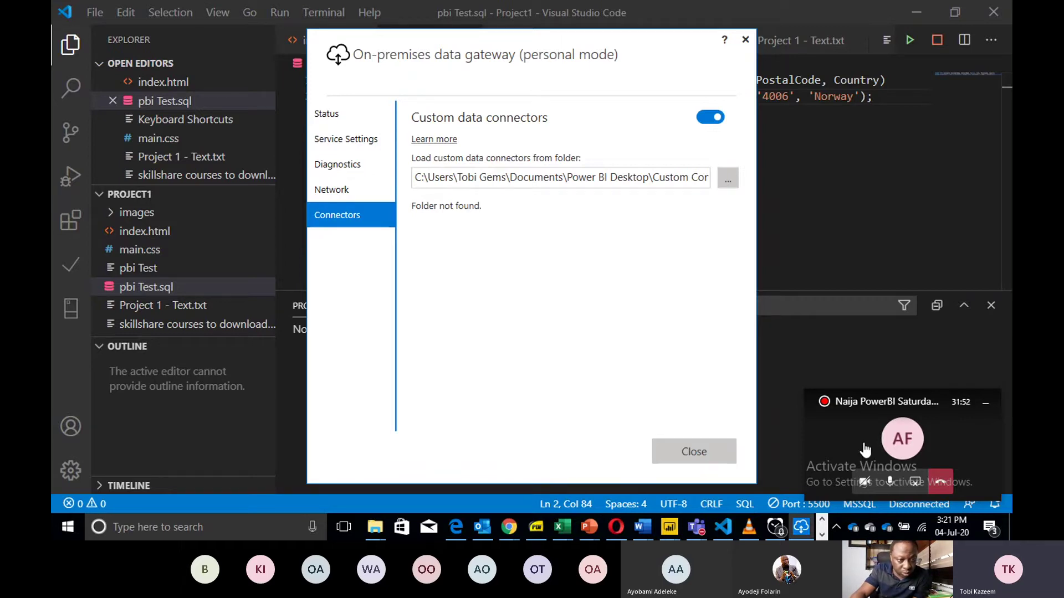
pyautogui.click(846, 450)
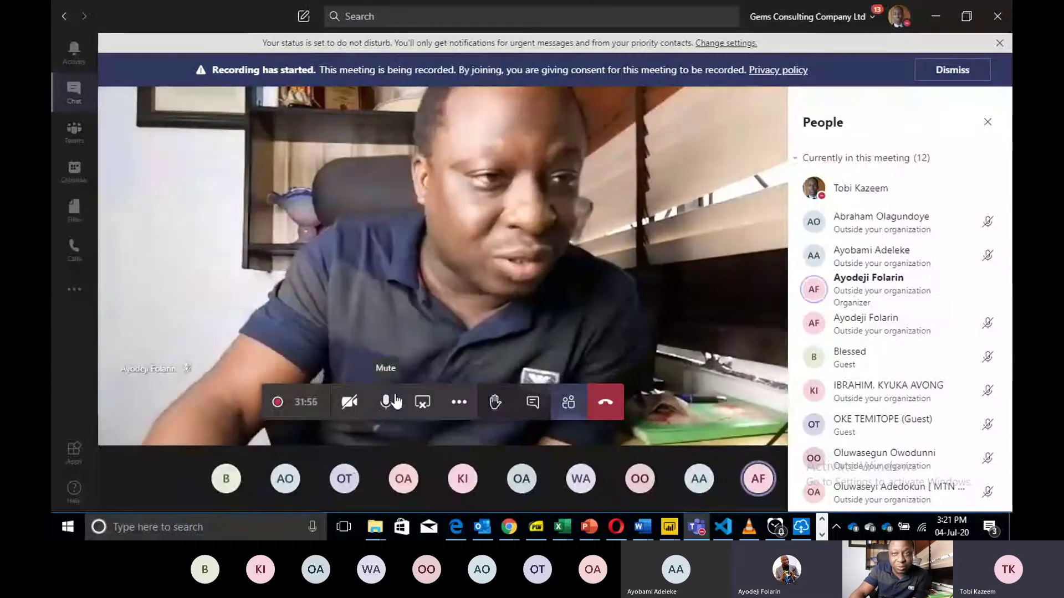
# Toggle the microphone, stop sharing in Teams, and show the gateway's Status page.
pyautogui.click(395, 401)
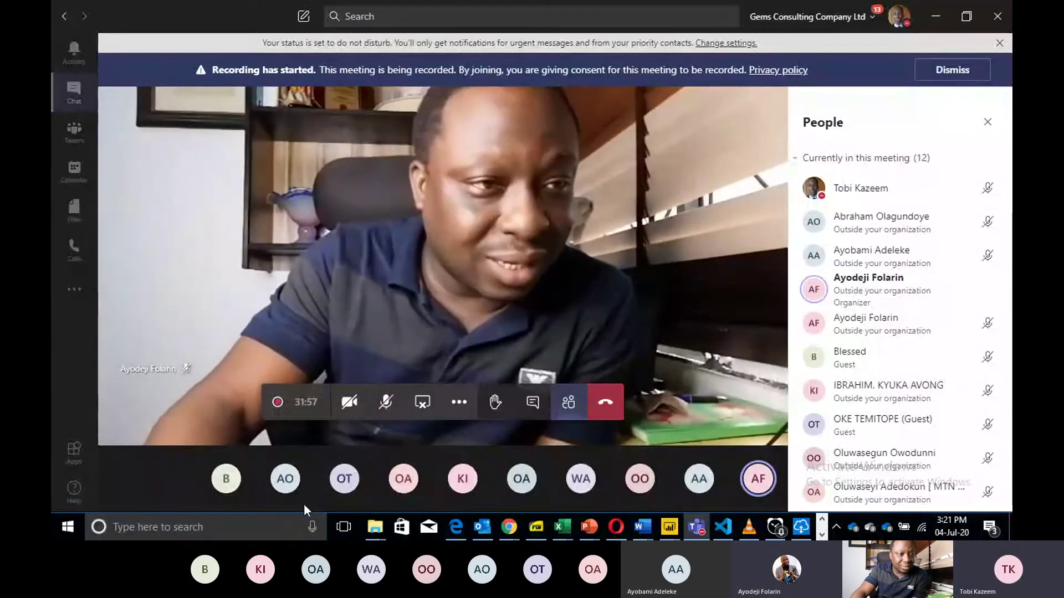
pyautogui.click(215, 536)
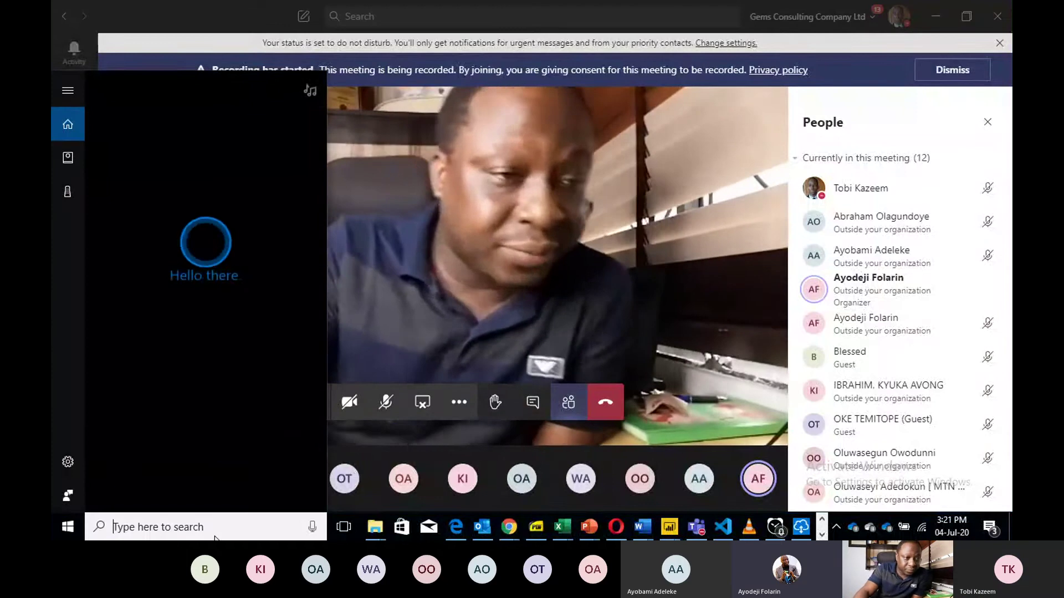
pyautogui.click(386, 402)
pyautogui.click(385, 402)
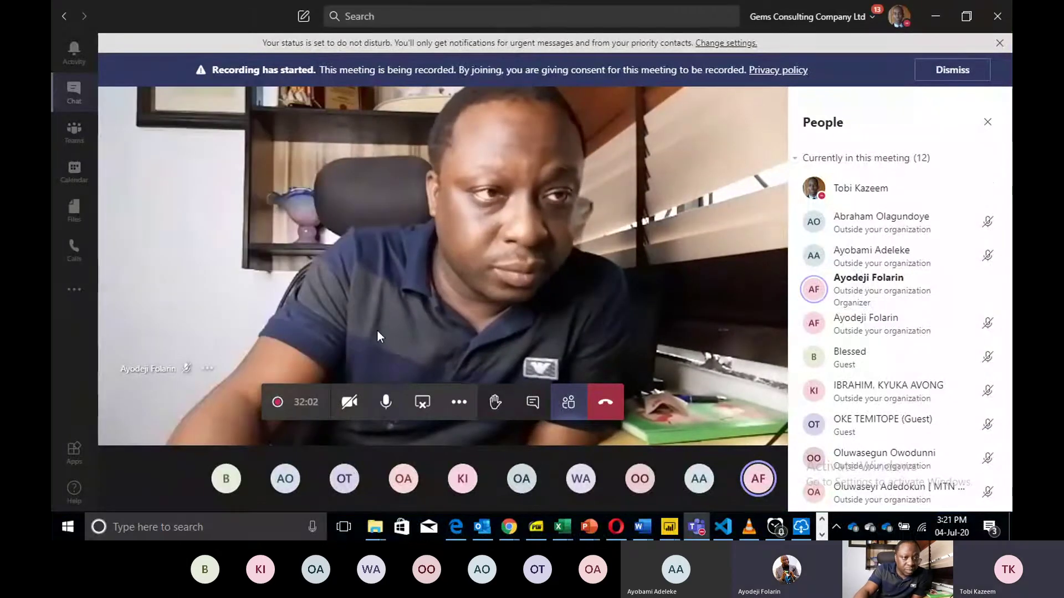
pyautogui.click(423, 402)
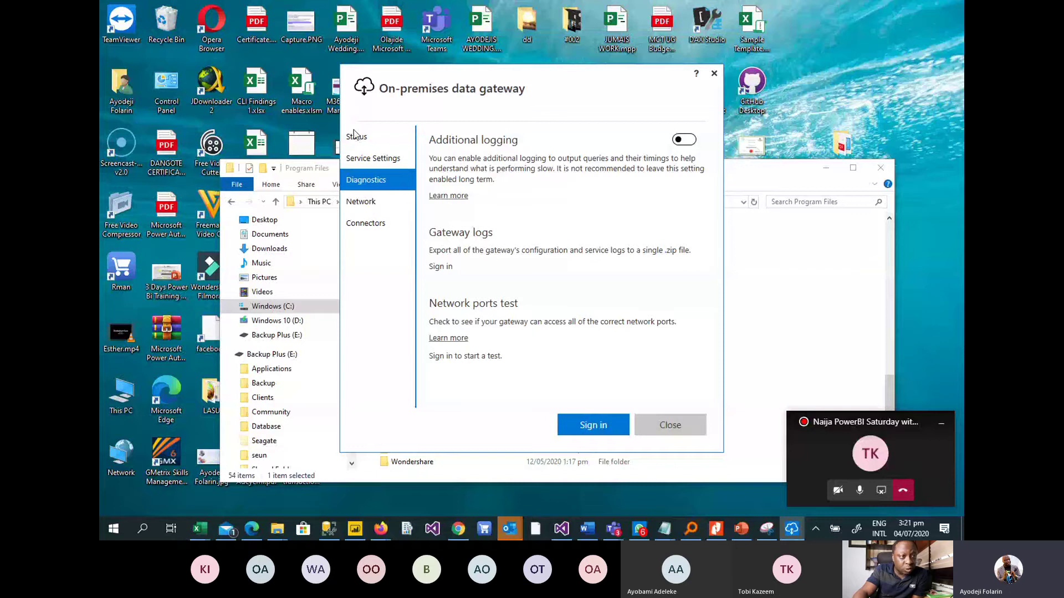
pyautogui.click(356, 138)
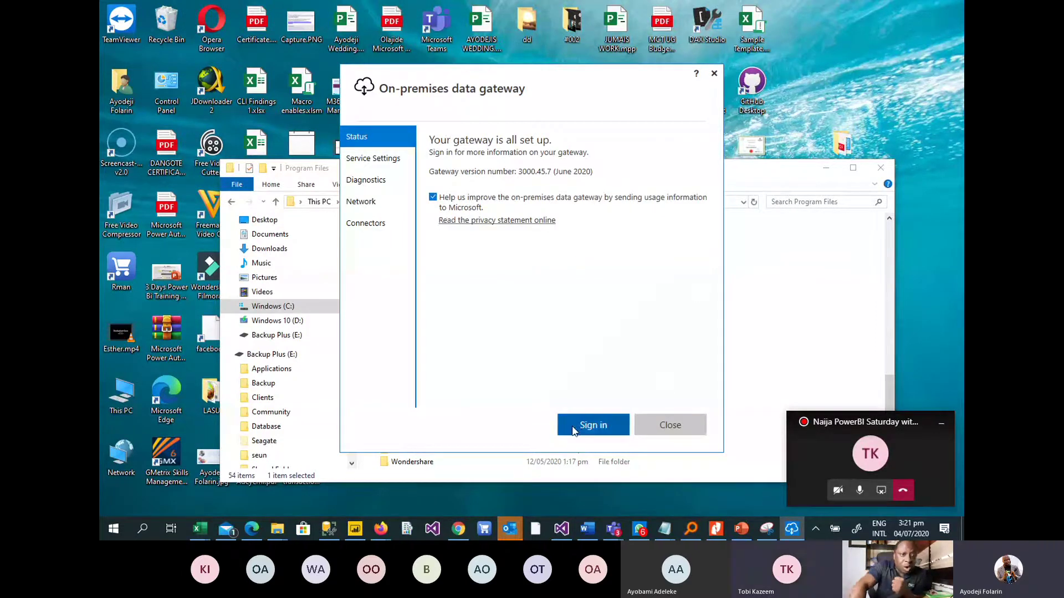
# Begin gateway sign-in by entering the presenter's work e-mail address and continuing.
pyautogui.click(593, 425)
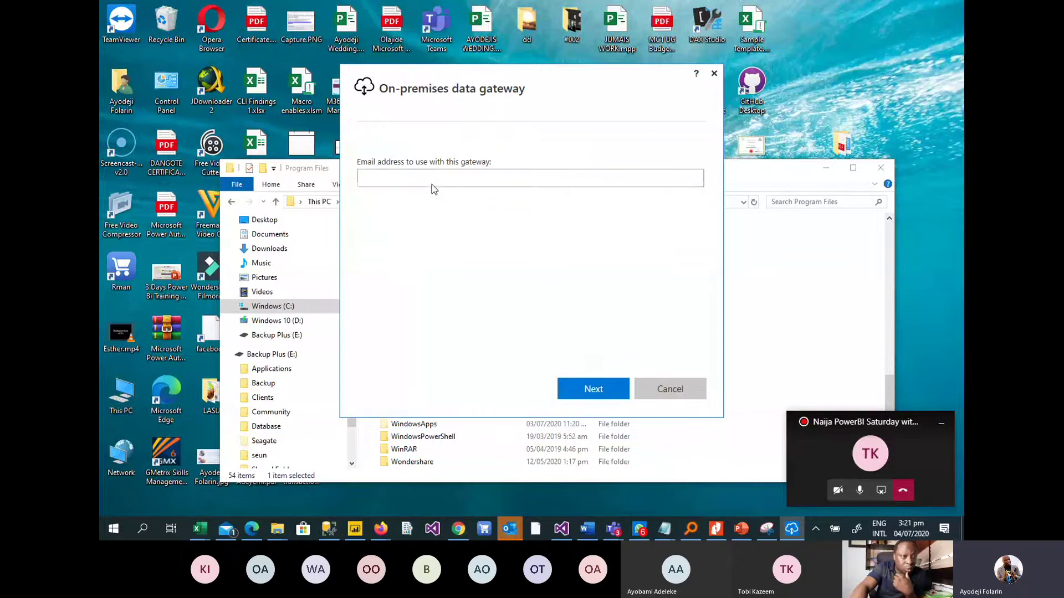
pyautogui.click(431, 180)
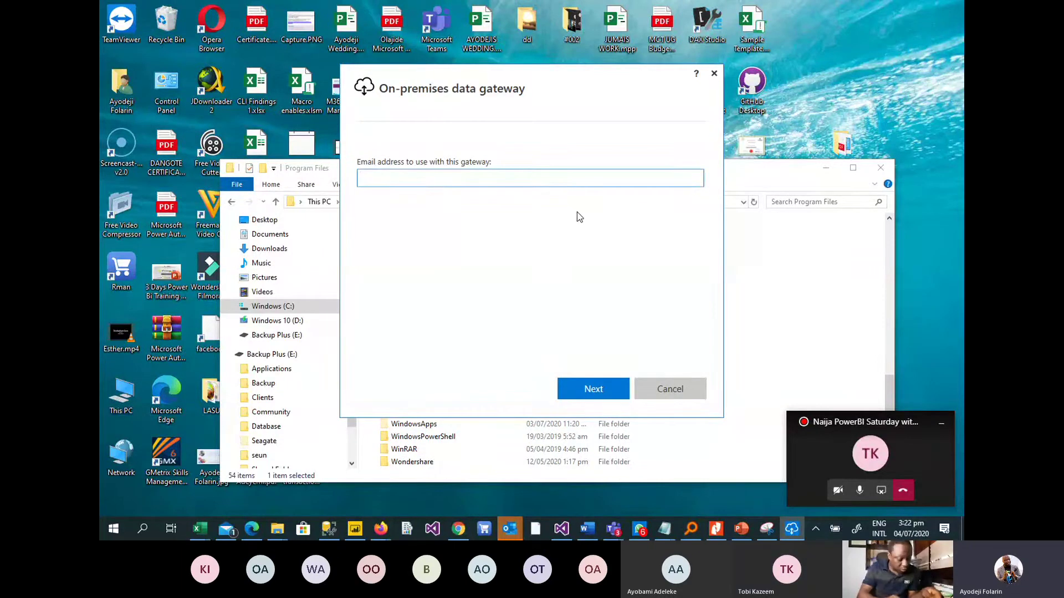
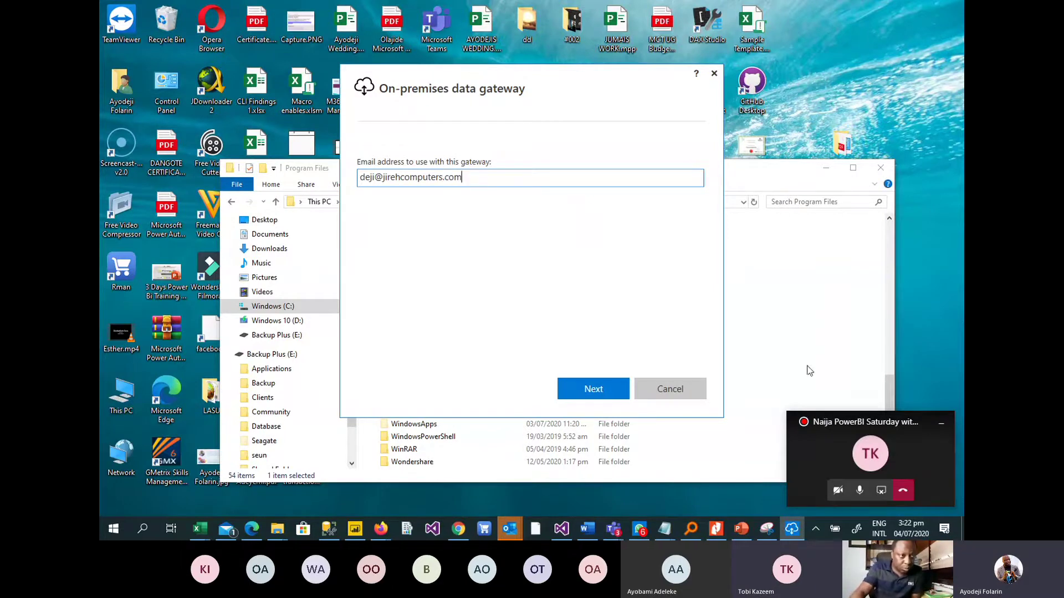
pyautogui.click(599, 391)
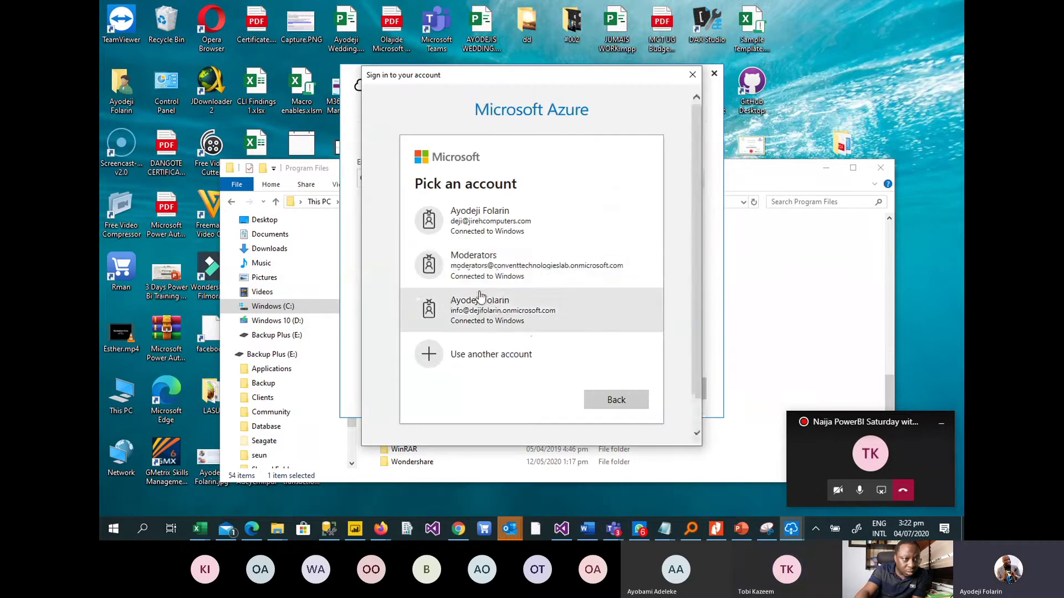
# Pick the matching work account to finish signing in to the gateway.
pyautogui.click(497, 233)
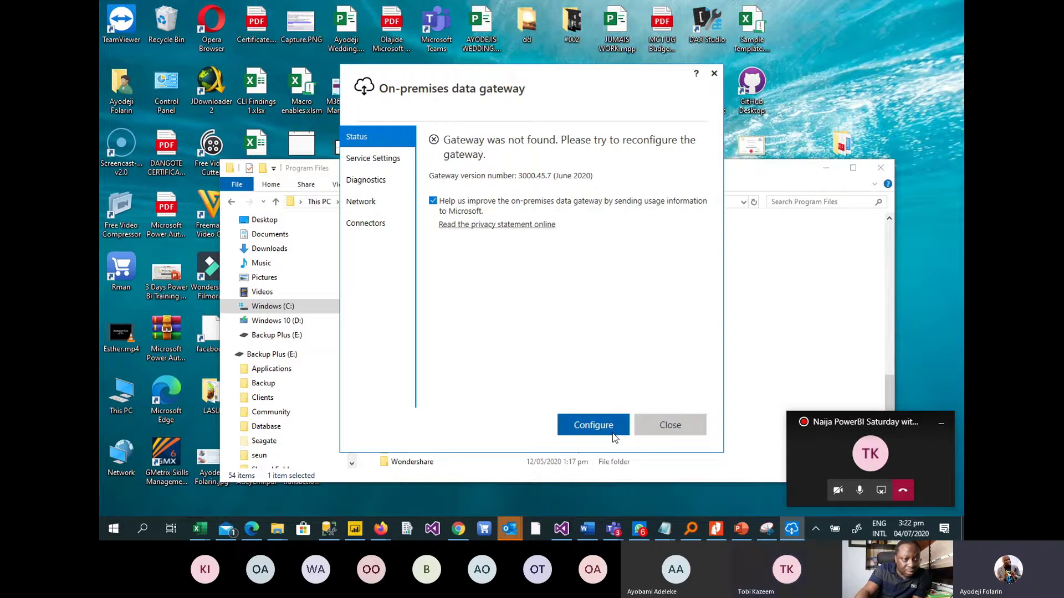
# Choose to register a new gateway on this computer and name it PBISaturdayGW.
pyautogui.click(592, 431)
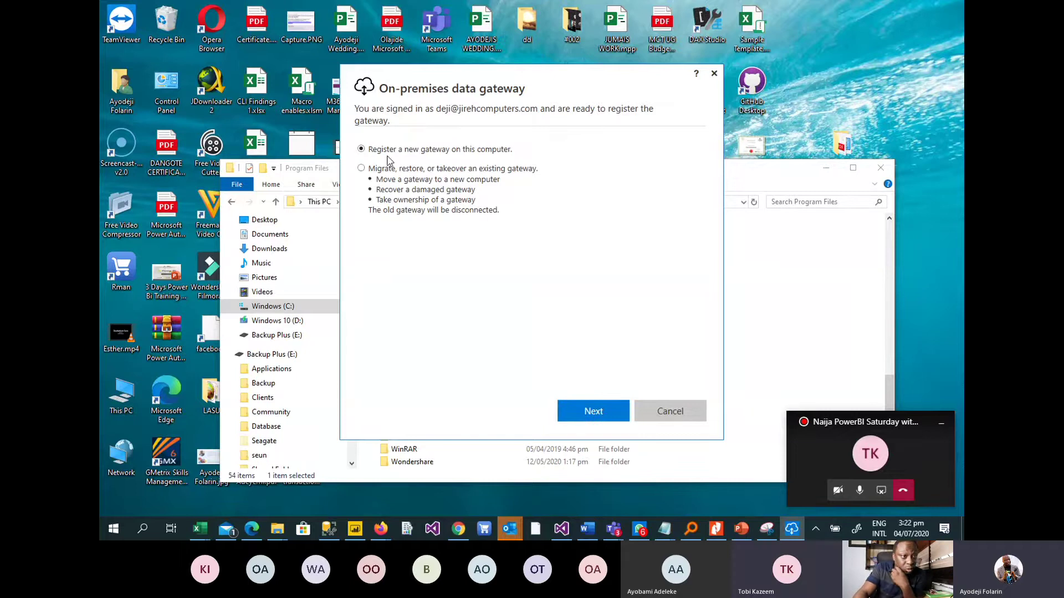
pyautogui.click(588, 411)
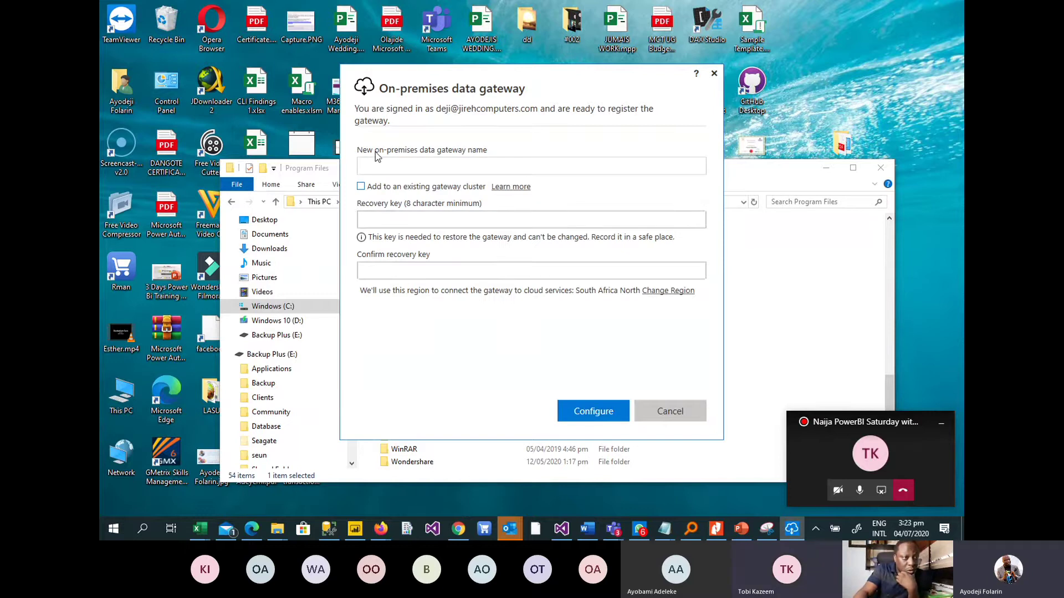
pyautogui.click(415, 166)
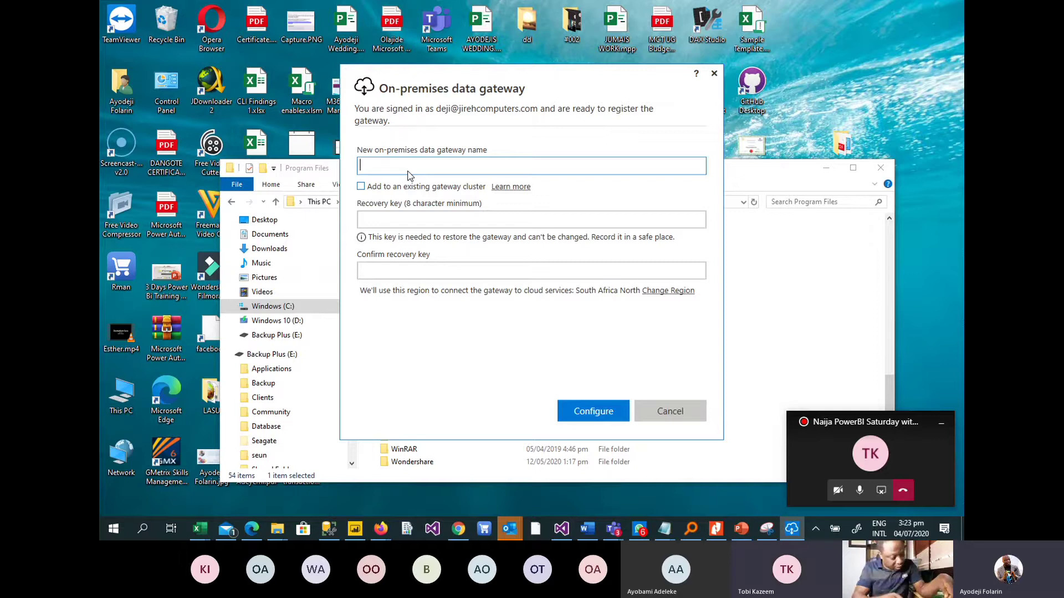
pyautogui.write('P')
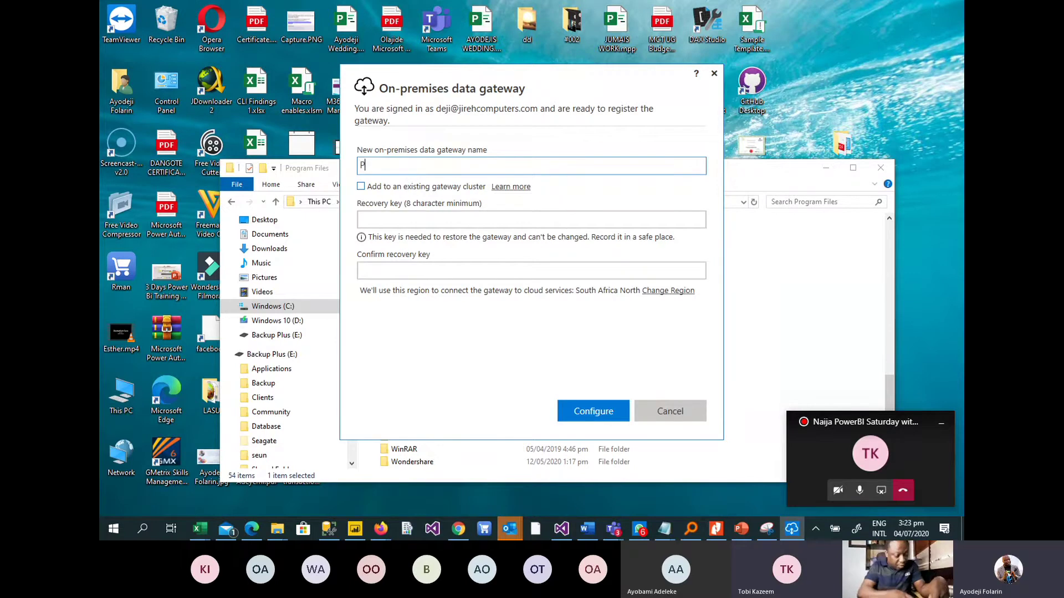
pyautogui.write('BI')
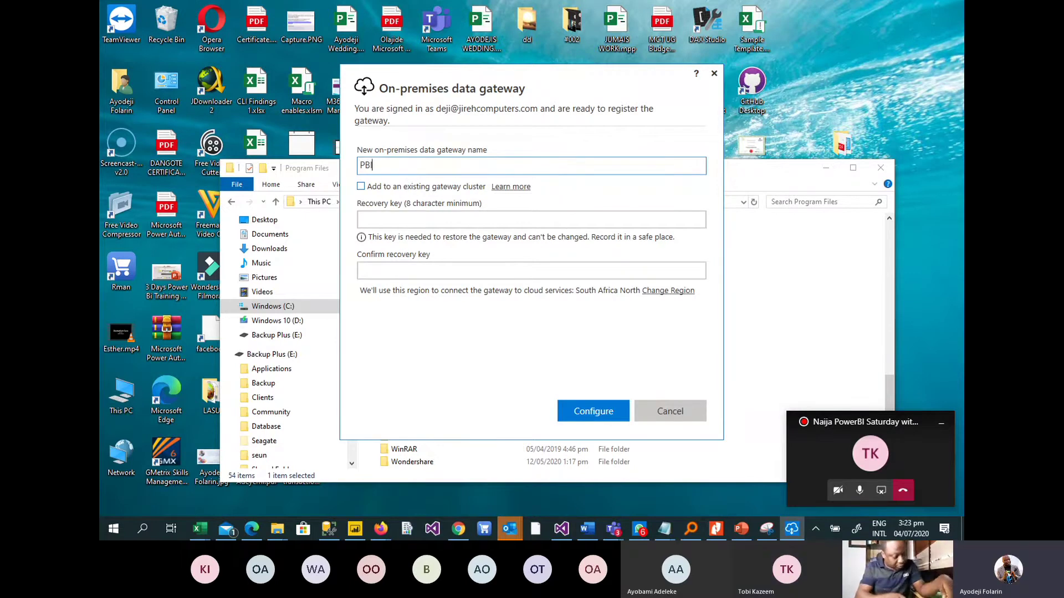
pyautogui.write('Satur')
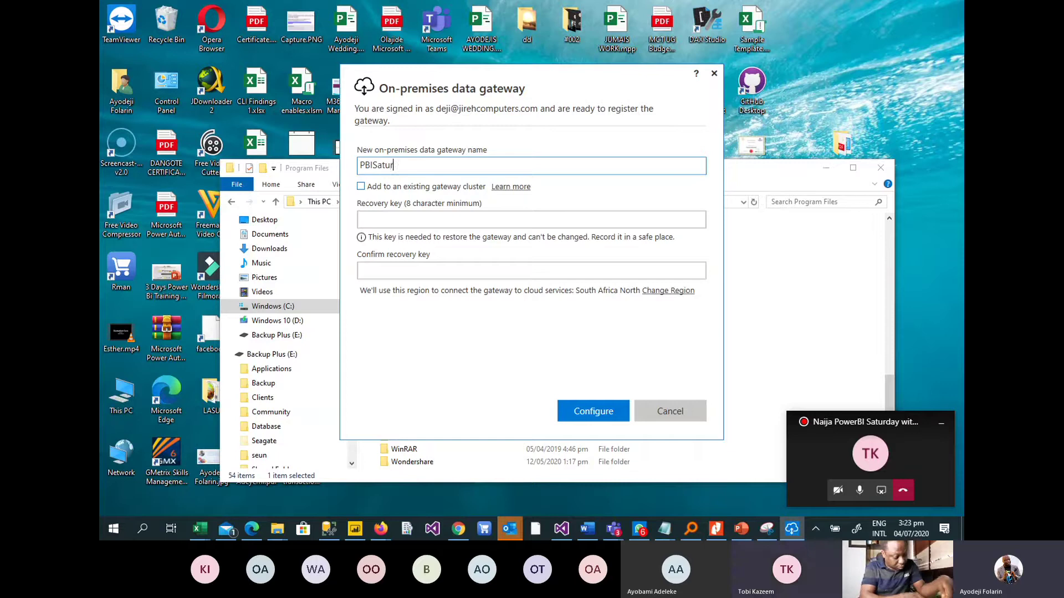
pyautogui.write('day')
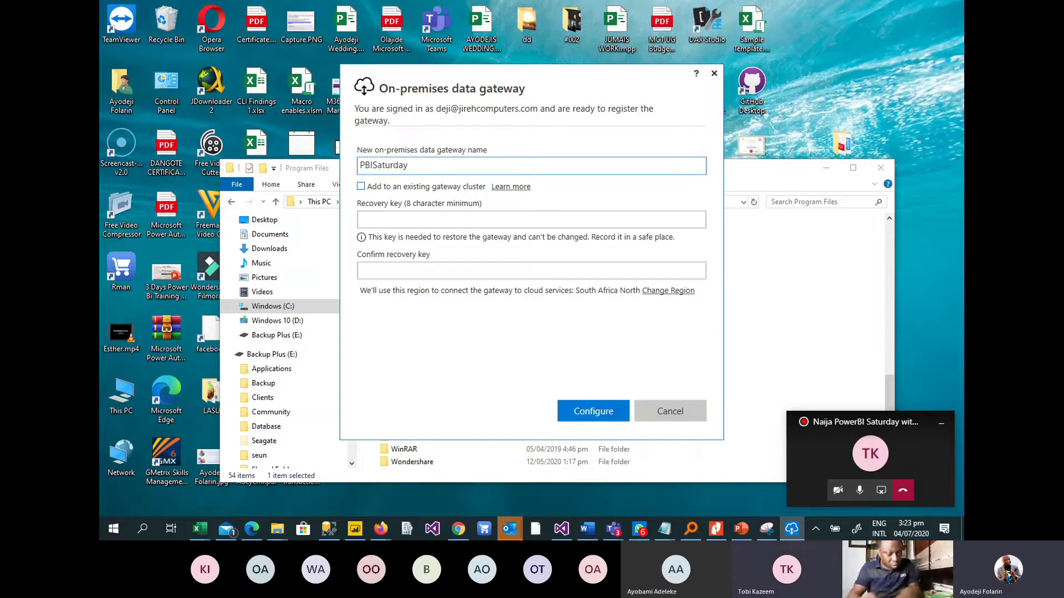
pyautogui.write('GW')
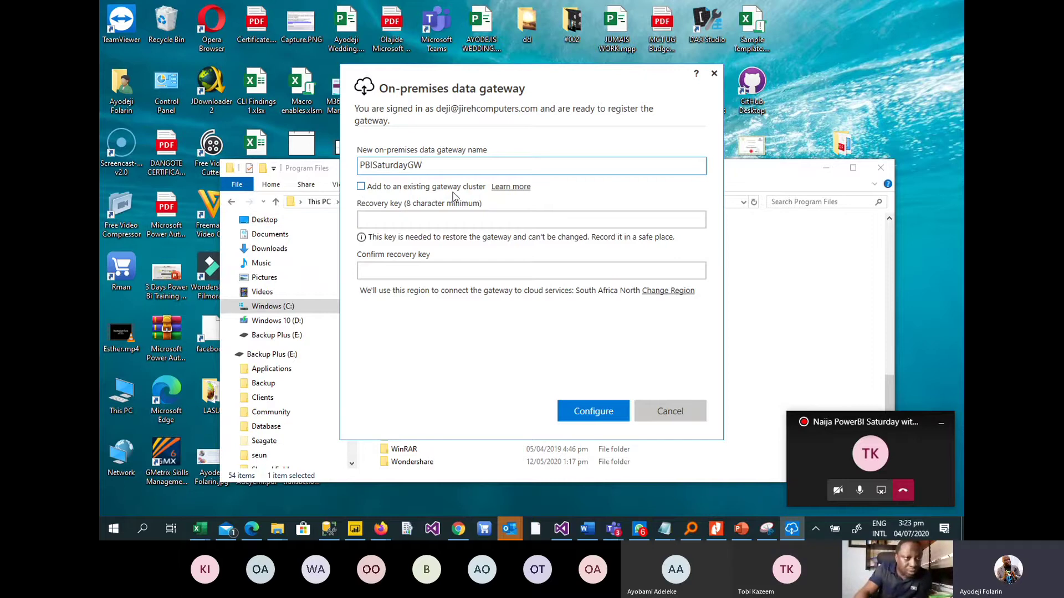
# Enter and confirm the gateway recovery key, then configure the gateway.
pyautogui.click(412, 219)
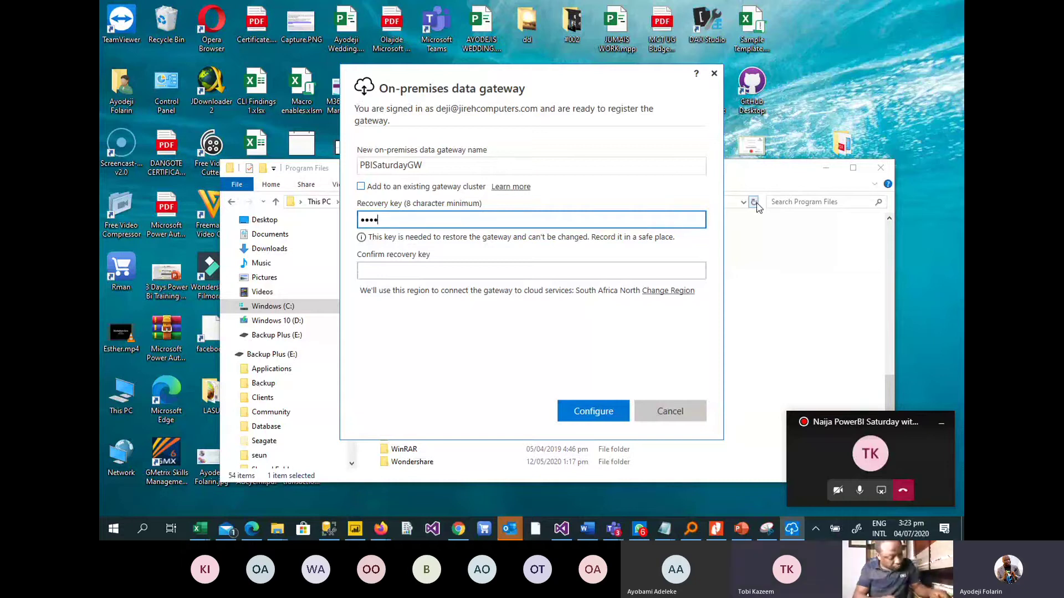
pyautogui.write('••')
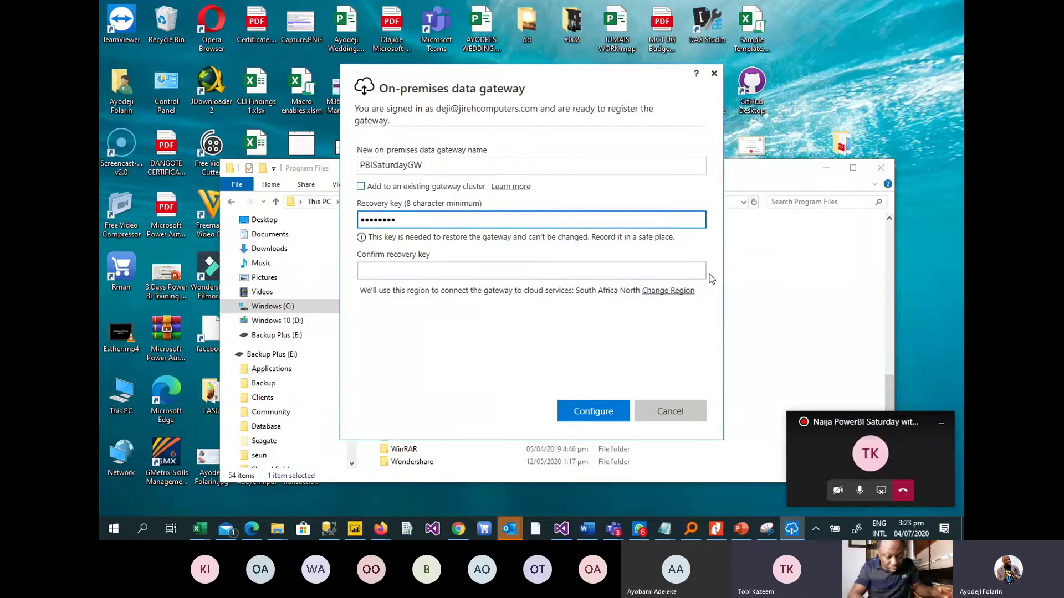
pyautogui.hotkey('ctrl', 'a')
pyautogui.press('BackSpace')
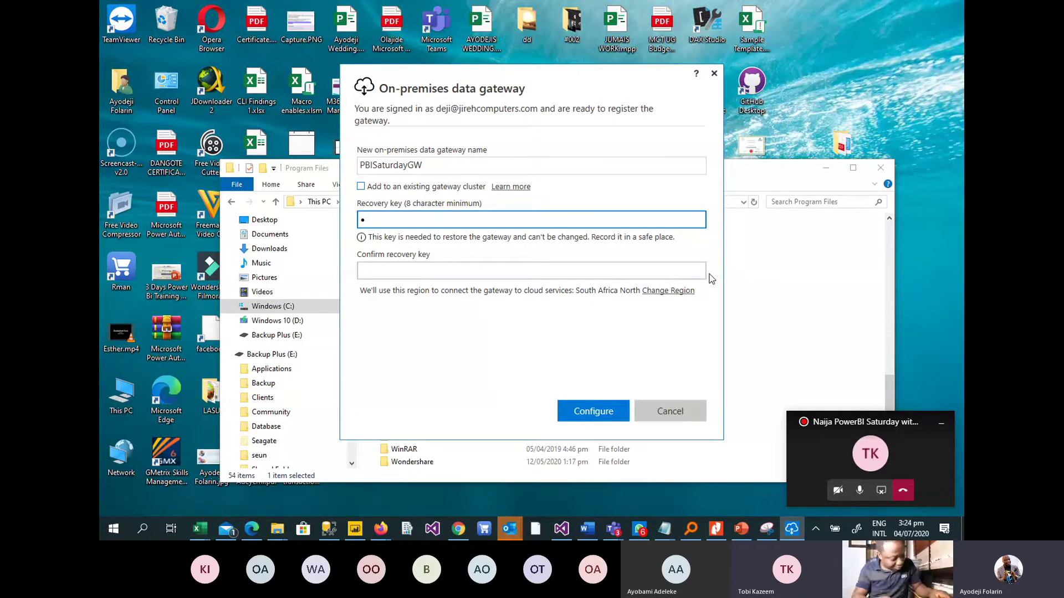
pyautogui.write('*')
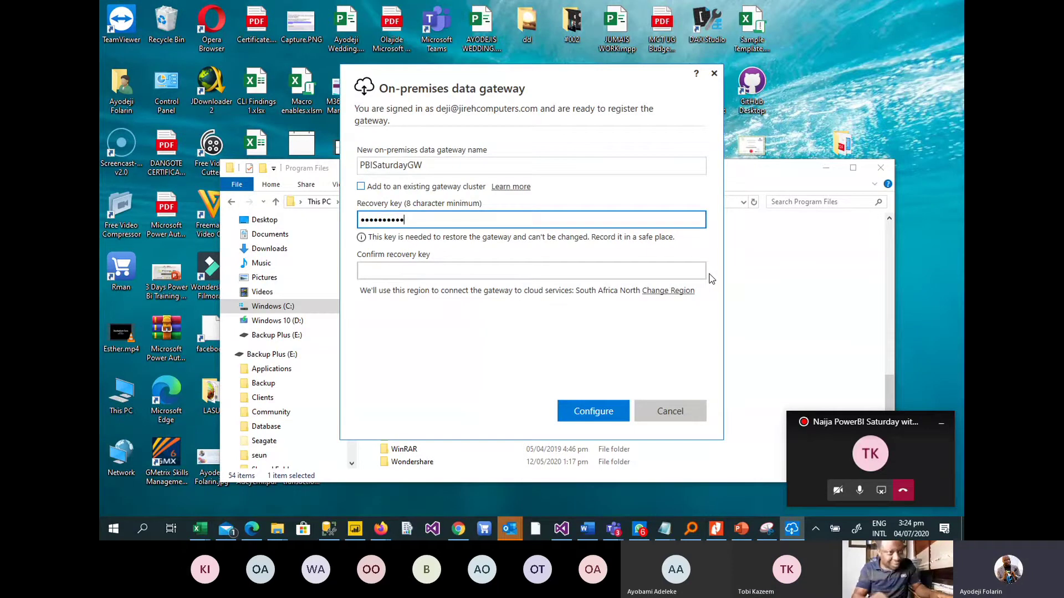
pyautogui.click(437, 283)
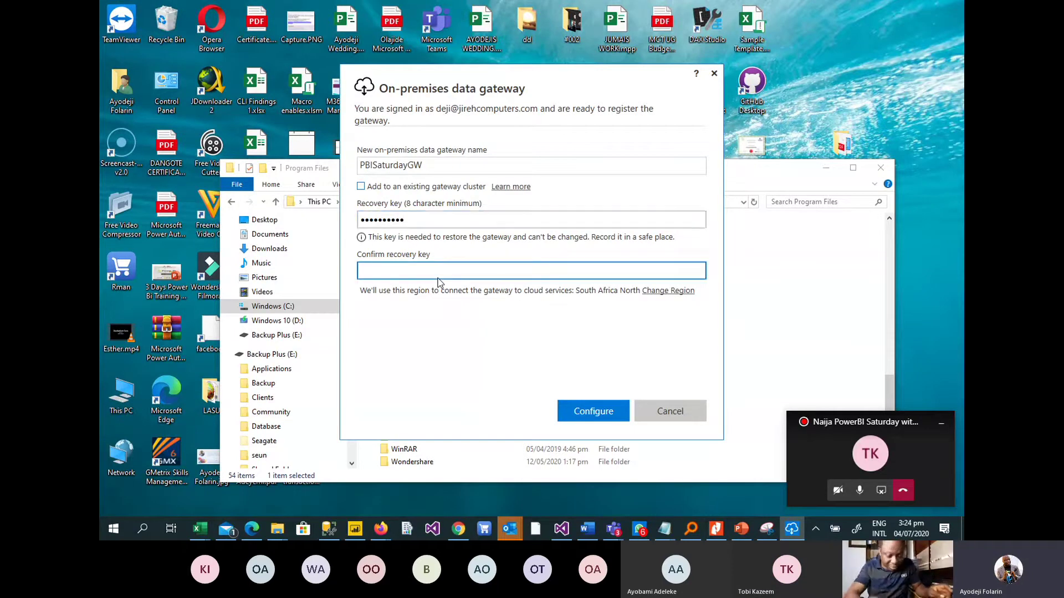
pyautogui.write('*')
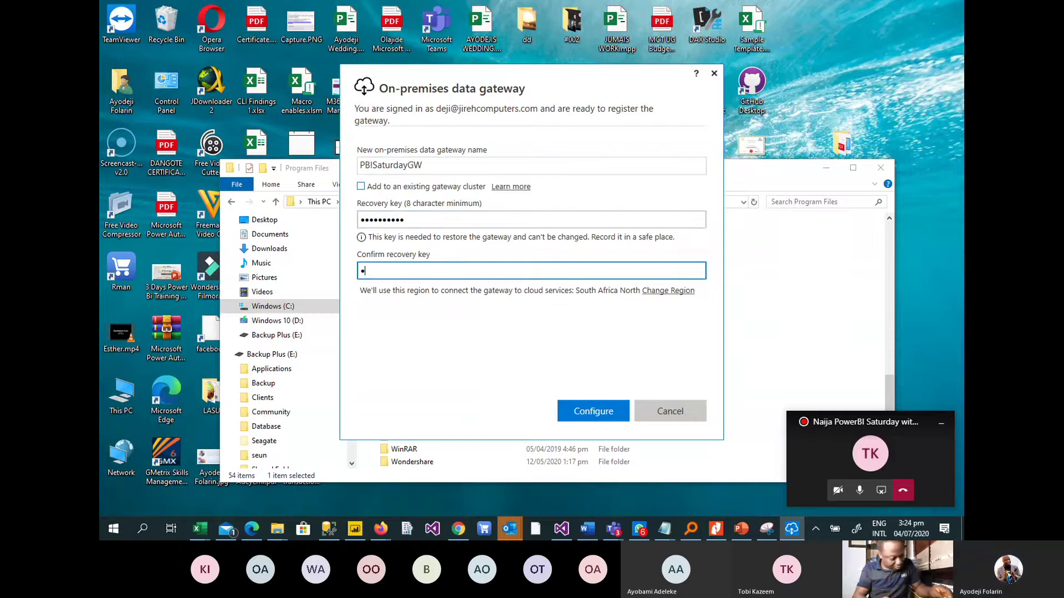
pyautogui.write('******')
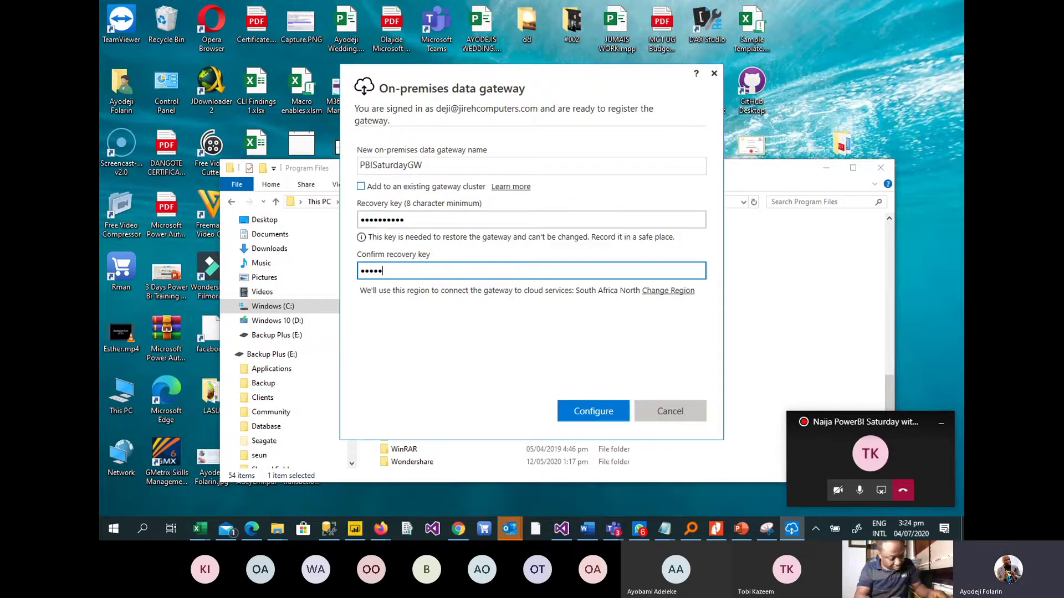
pyautogui.write('***')
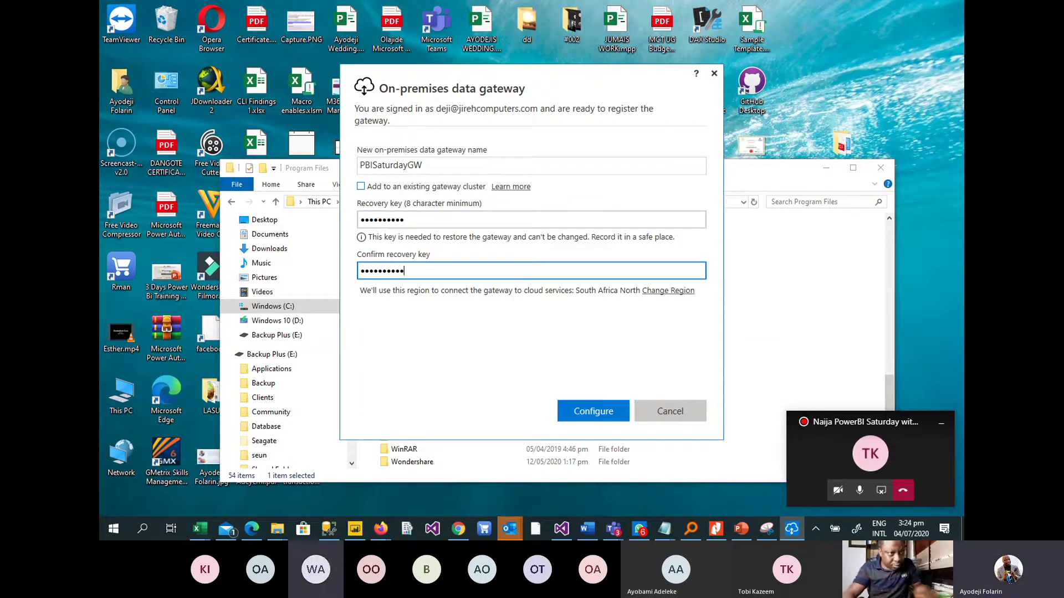
pyautogui.click(599, 406)
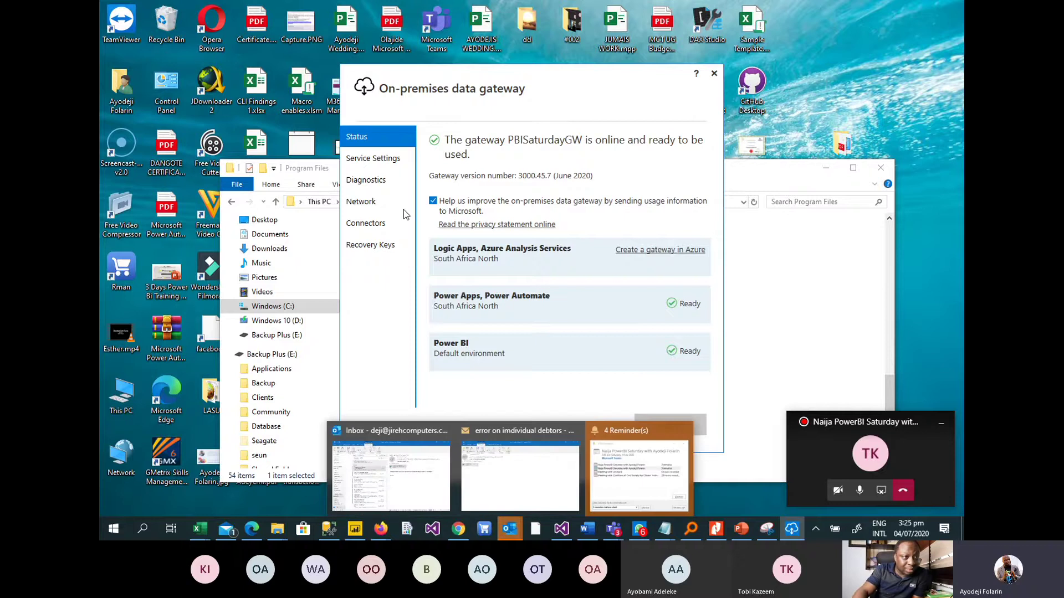
# Review PBISaturdayGW's Service Settings, Diagnostics, Network, Connectors and Recovery Keys tabs, then switch to Power BI Desktop.
pyautogui.click(380, 164)
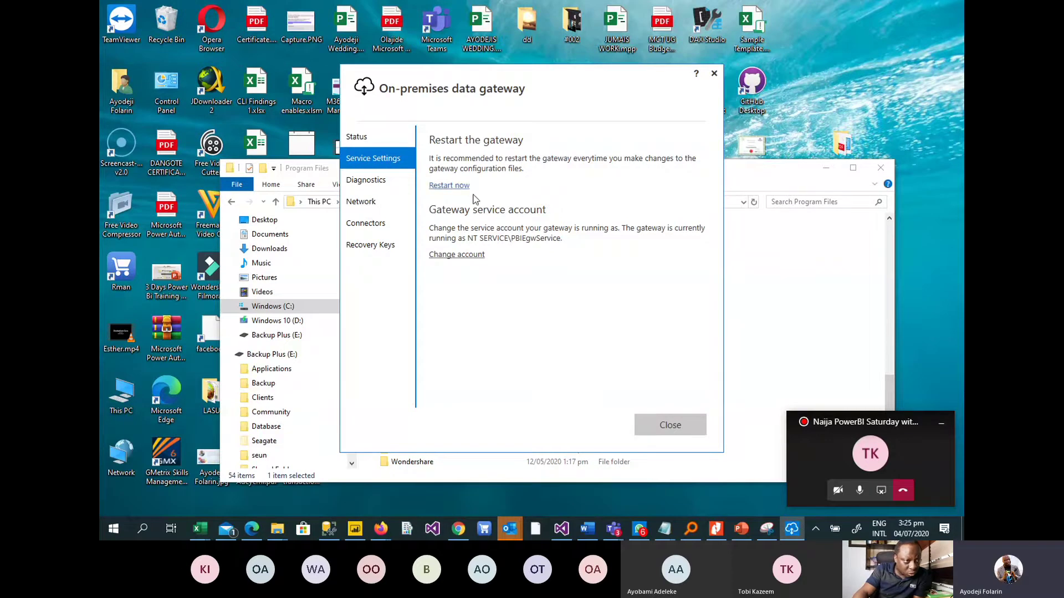
pyautogui.click(366, 184)
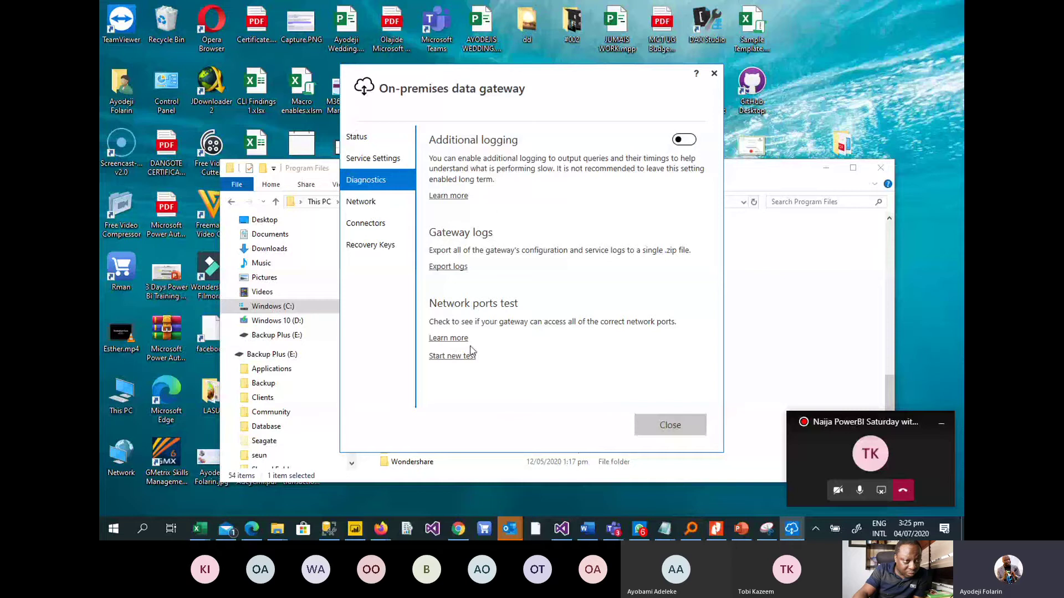
pyautogui.click(362, 206)
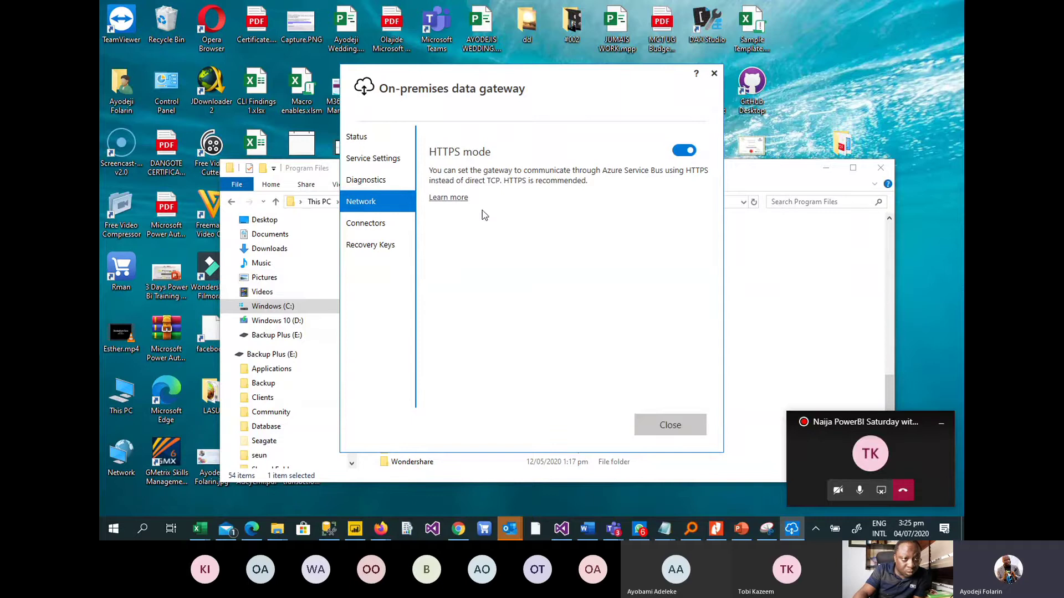
pyautogui.click(367, 225)
pyautogui.click(366, 249)
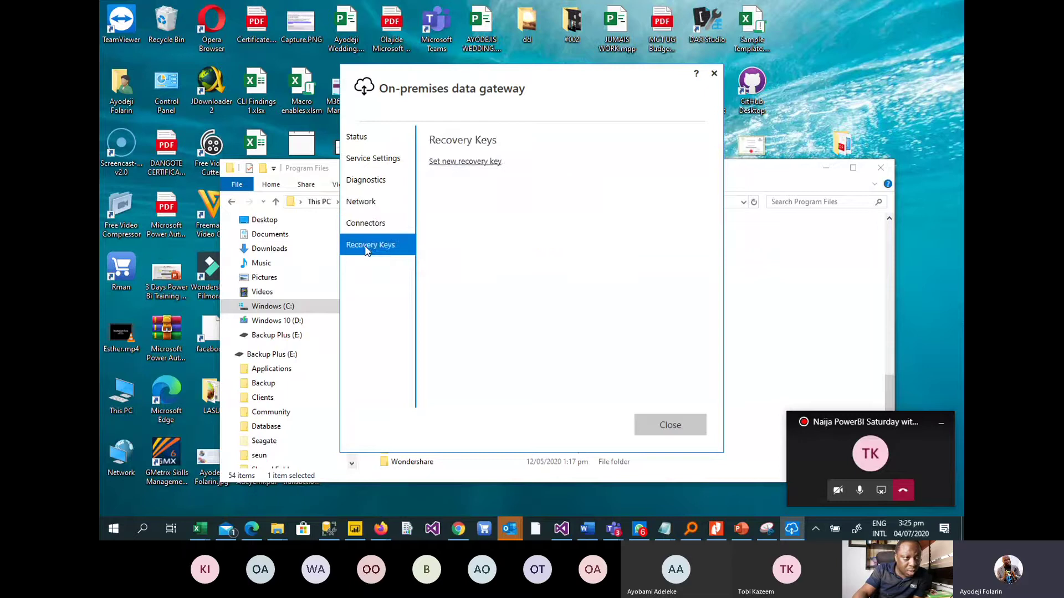
pyautogui.click(357, 138)
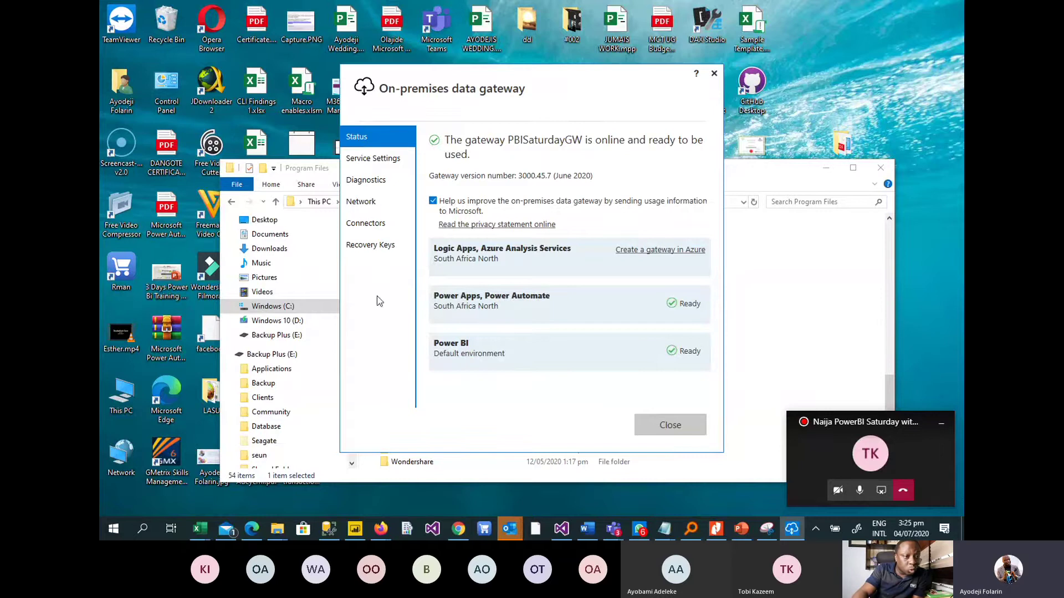
pyautogui.click(356, 529)
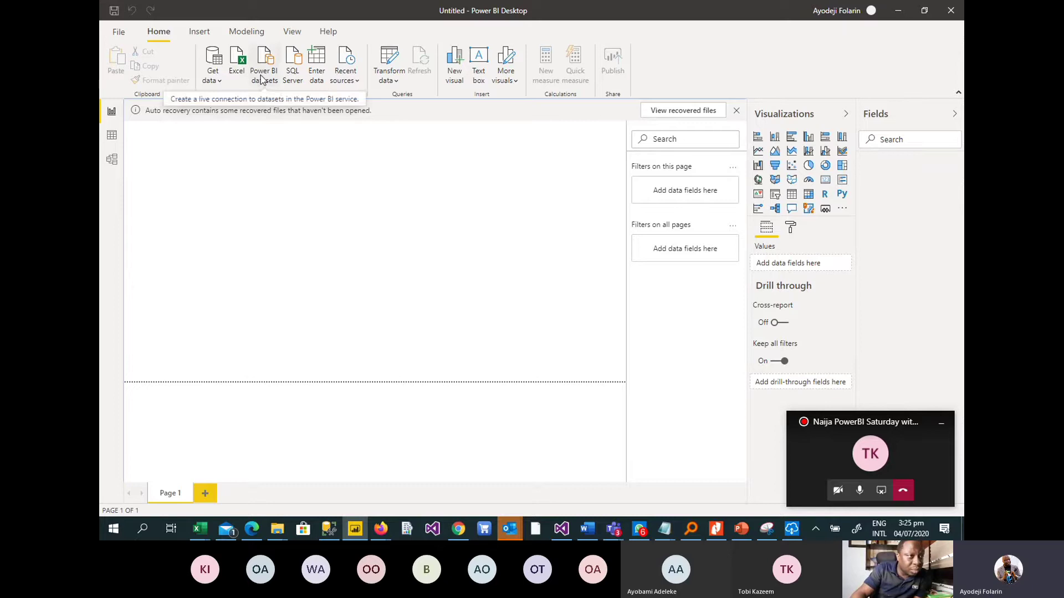
# Connect Power BI Desktop to the SQL Server on localhost in Import mode.
pyautogui.click(216, 81)
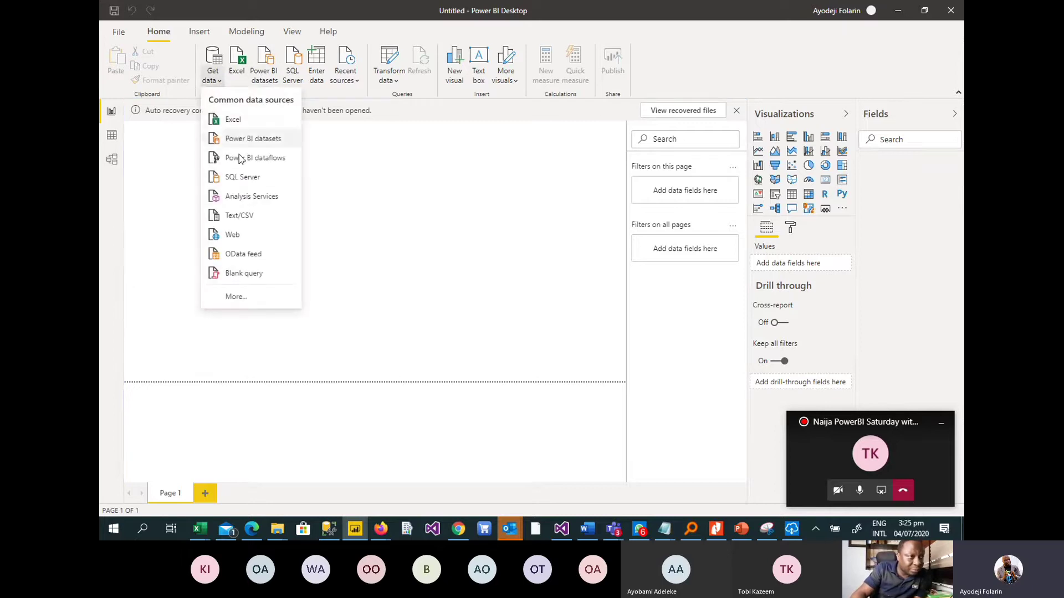
pyautogui.click(247, 180)
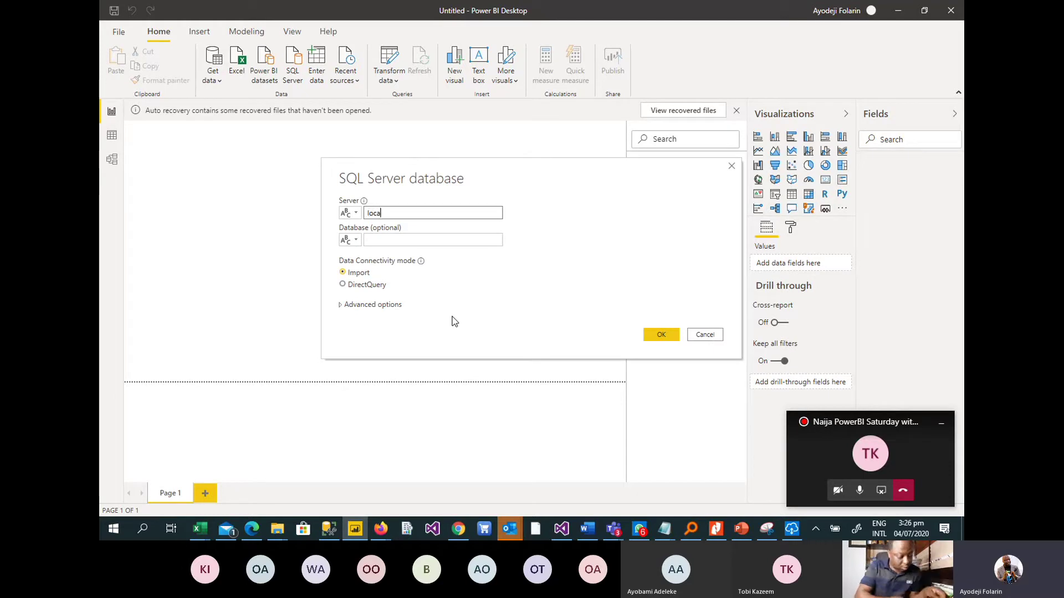
pyautogui.write('s')
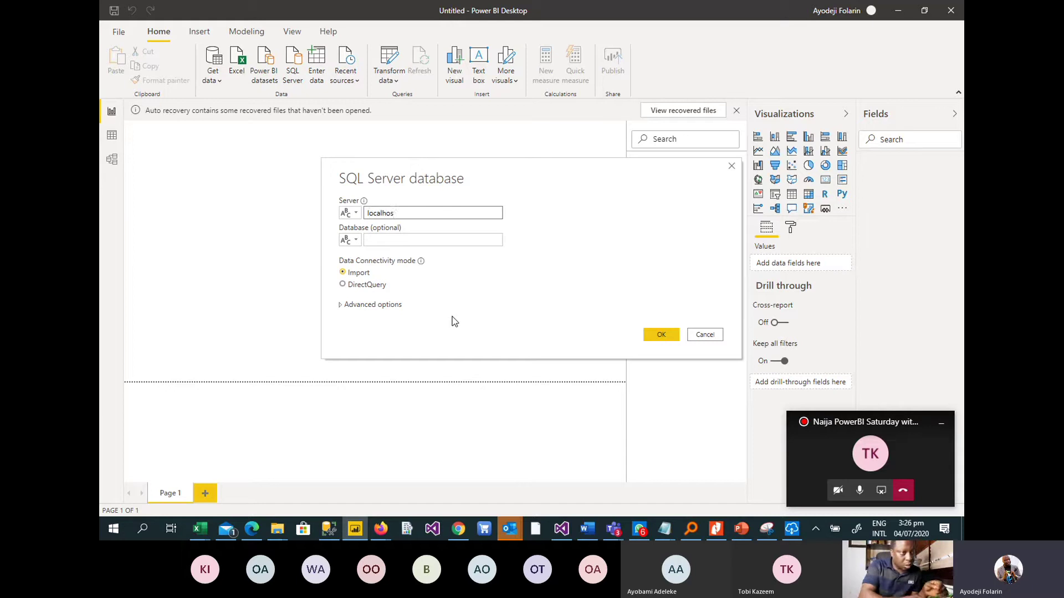
pyautogui.write('t')
pyautogui.click(374, 242)
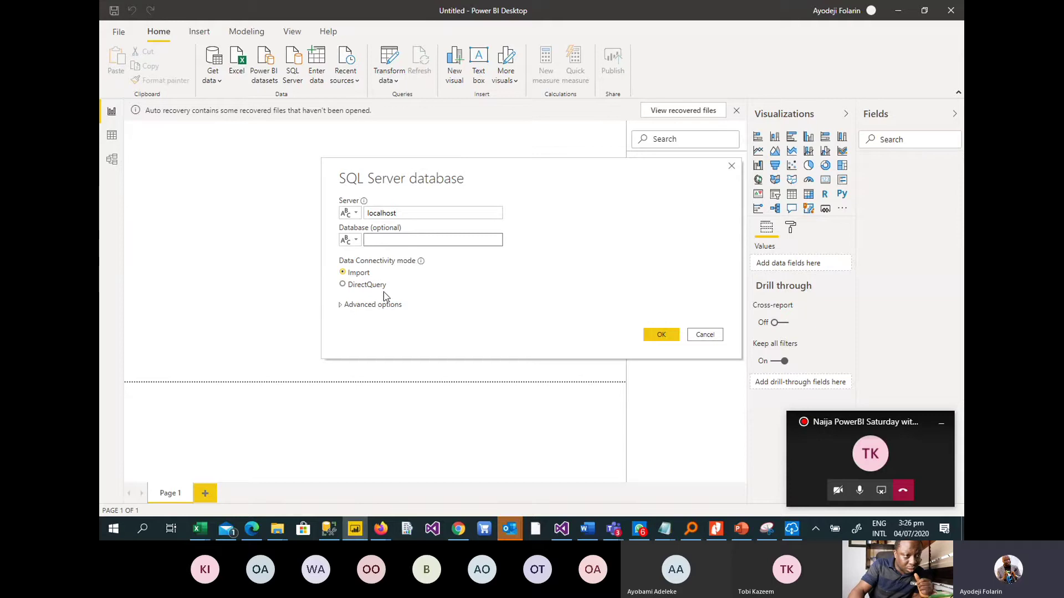
pyautogui.click(668, 343)
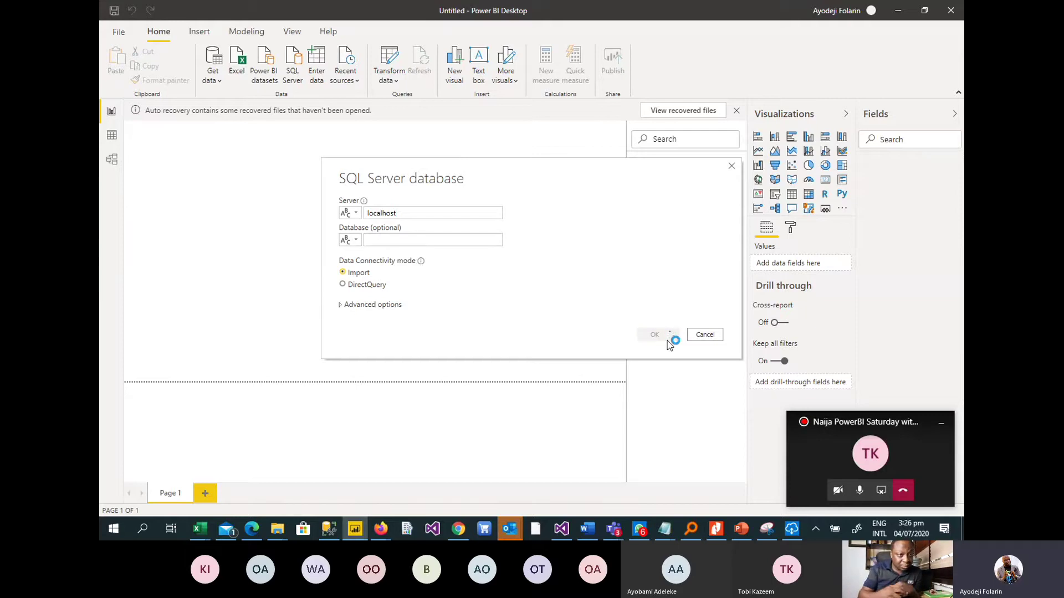
# In Management Studio, connect Object Explorer to server localhost instead of sycomhms.com.
pyautogui.click(328, 530)
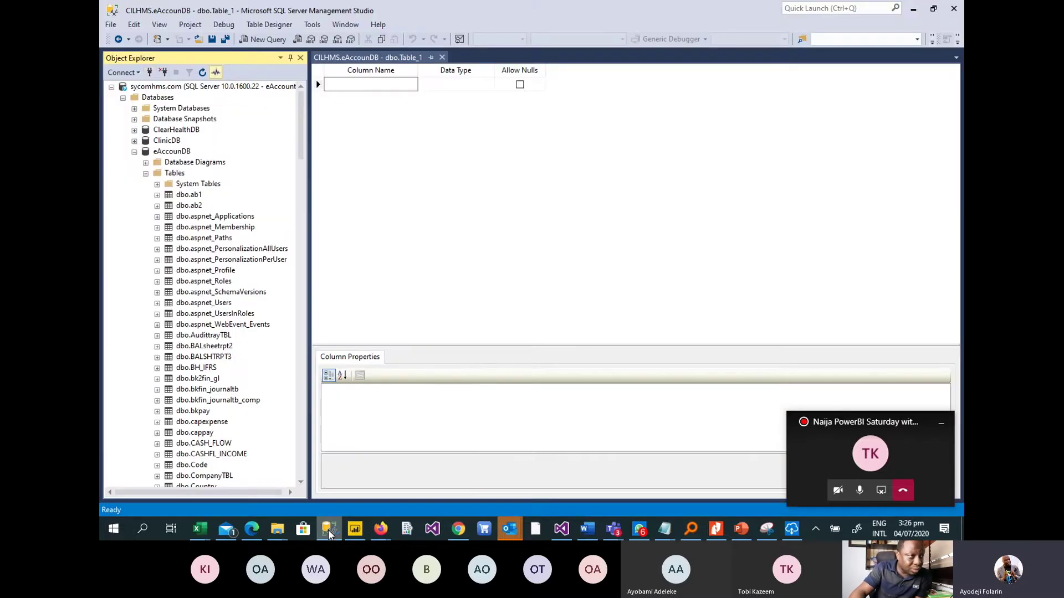
pyautogui.click(150, 72)
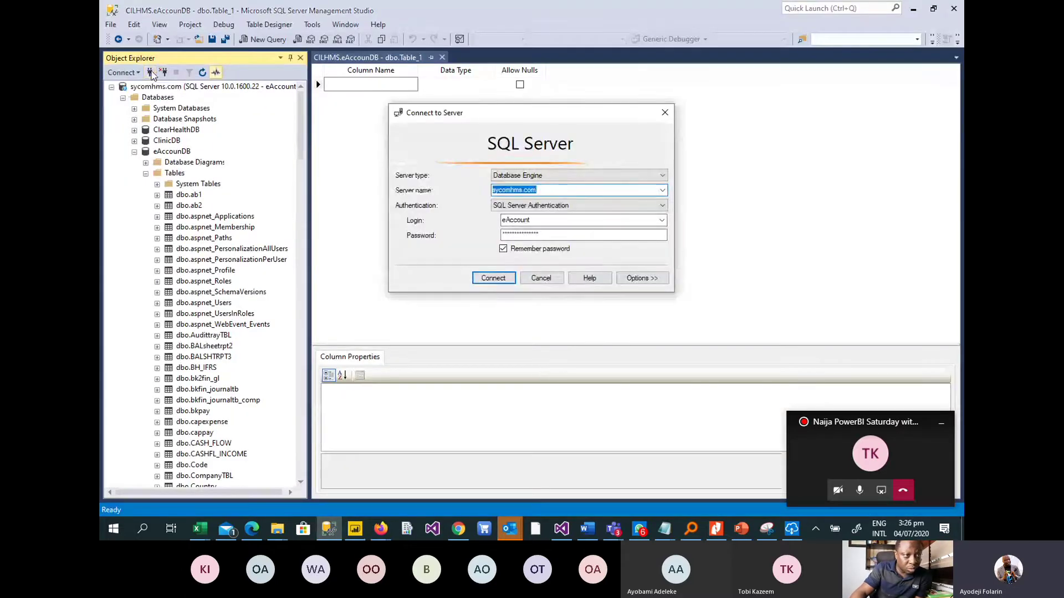
pyautogui.write('localhost')
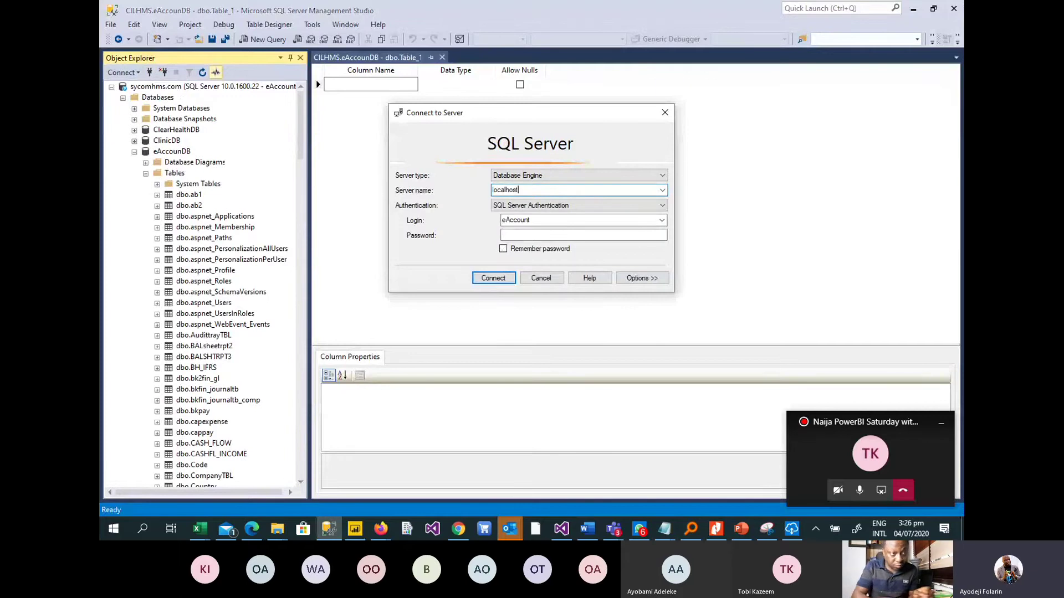
pyautogui.press('Return')
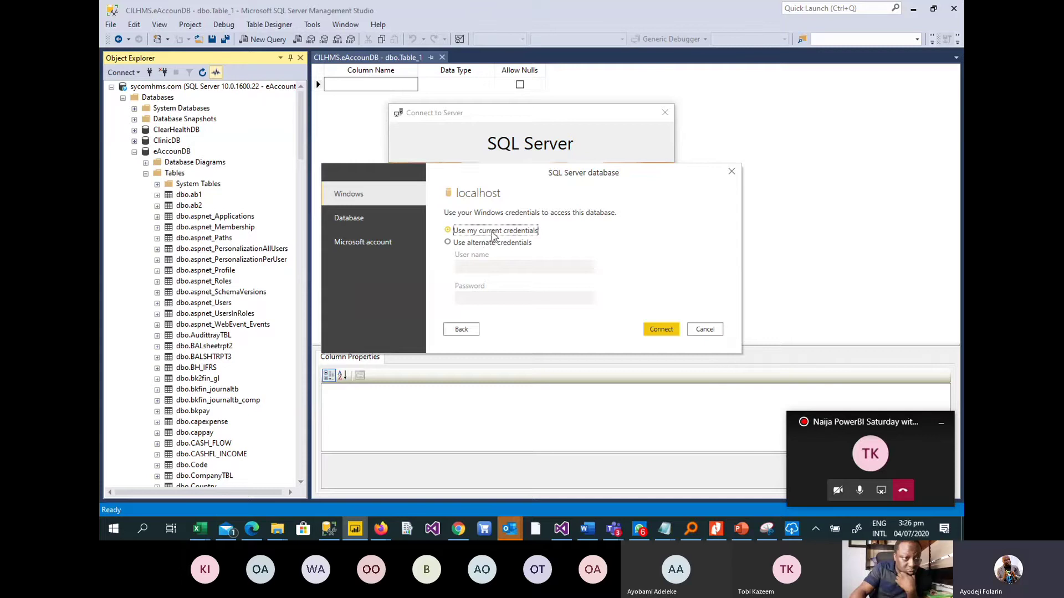
# Try alternate credentials (user name and password) for localhost, then dismiss the Cannot connect error.
pyautogui.click(477, 245)
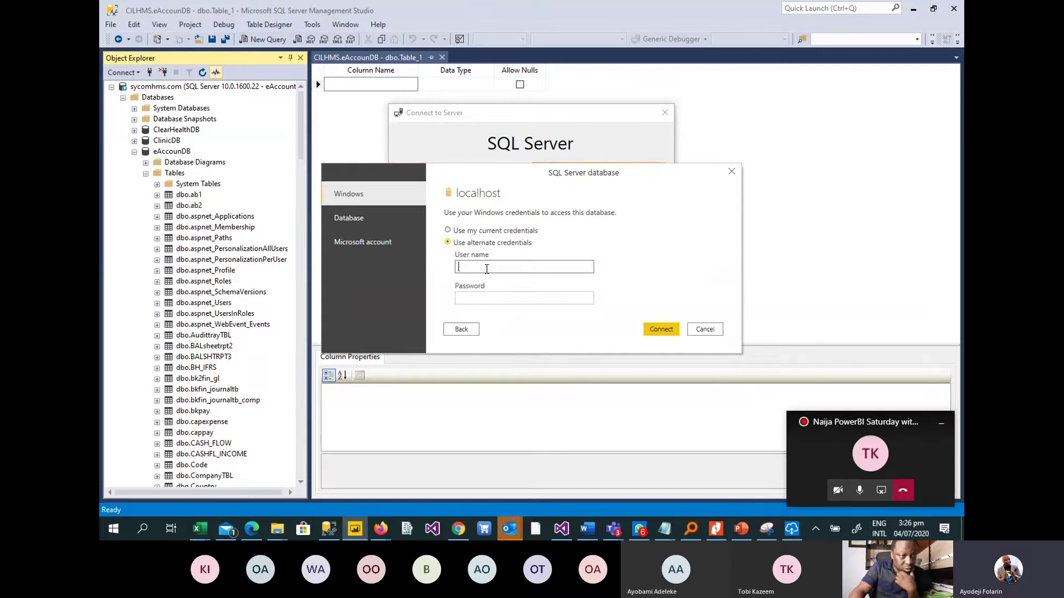
pyautogui.click(486, 268)
pyautogui.write('sa')
pyautogui.click(484, 297)
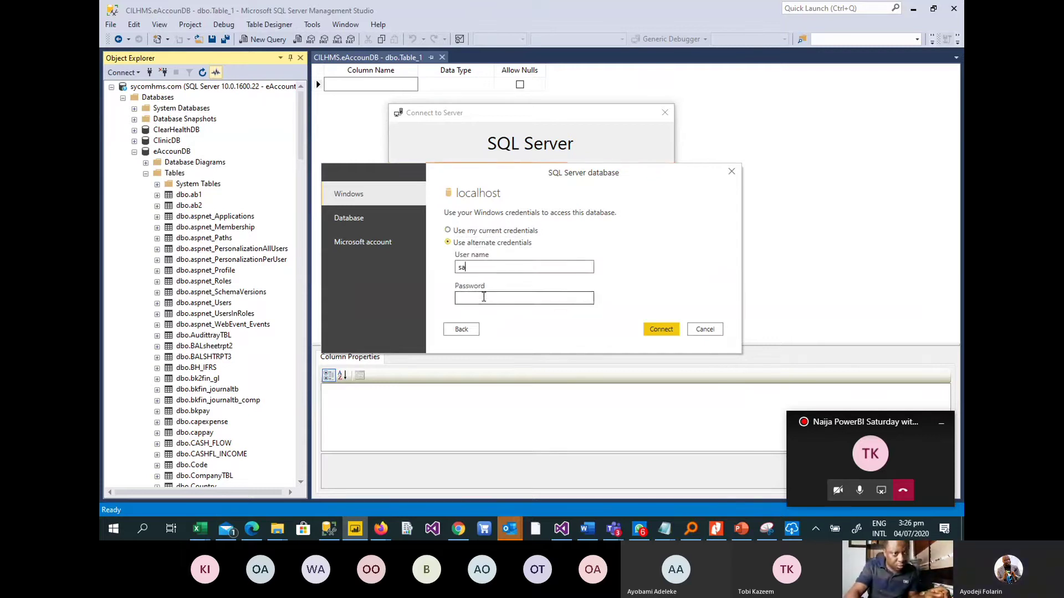
pyautogui.write('*******')
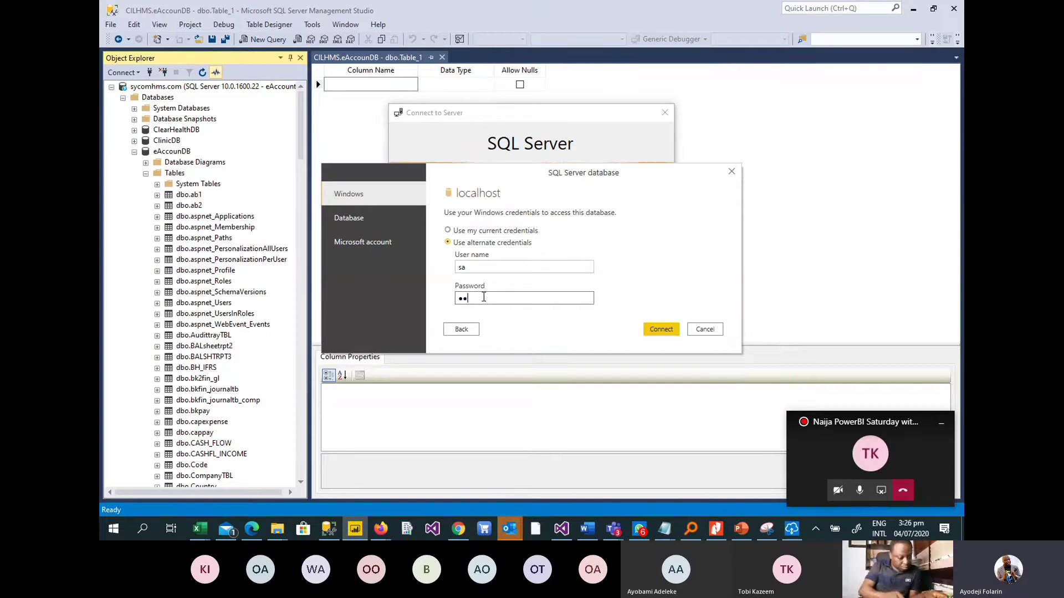
pyautogui.write('***')
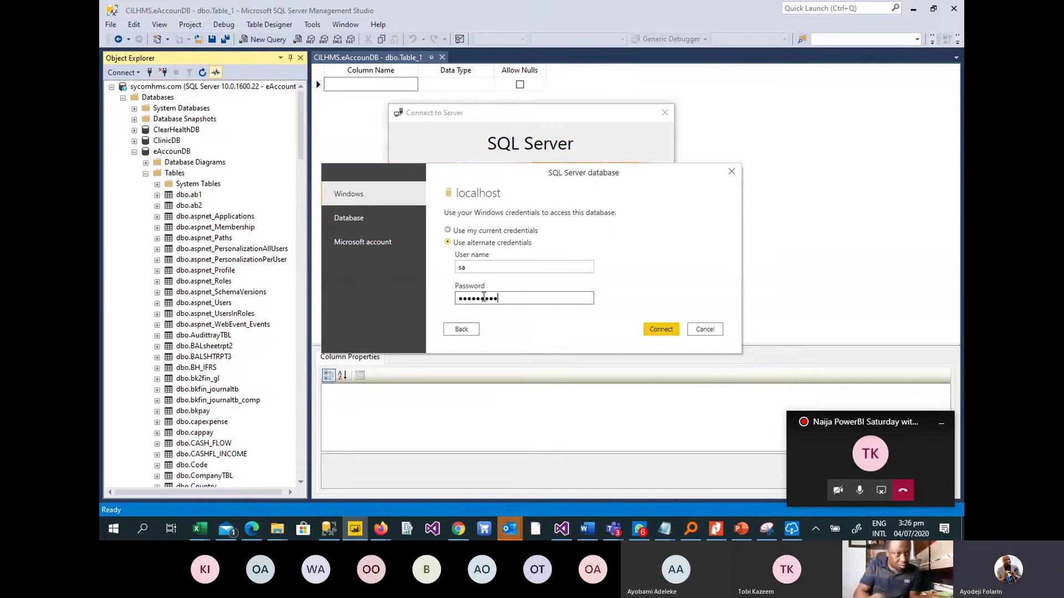
pyautogui.click(661, 327)
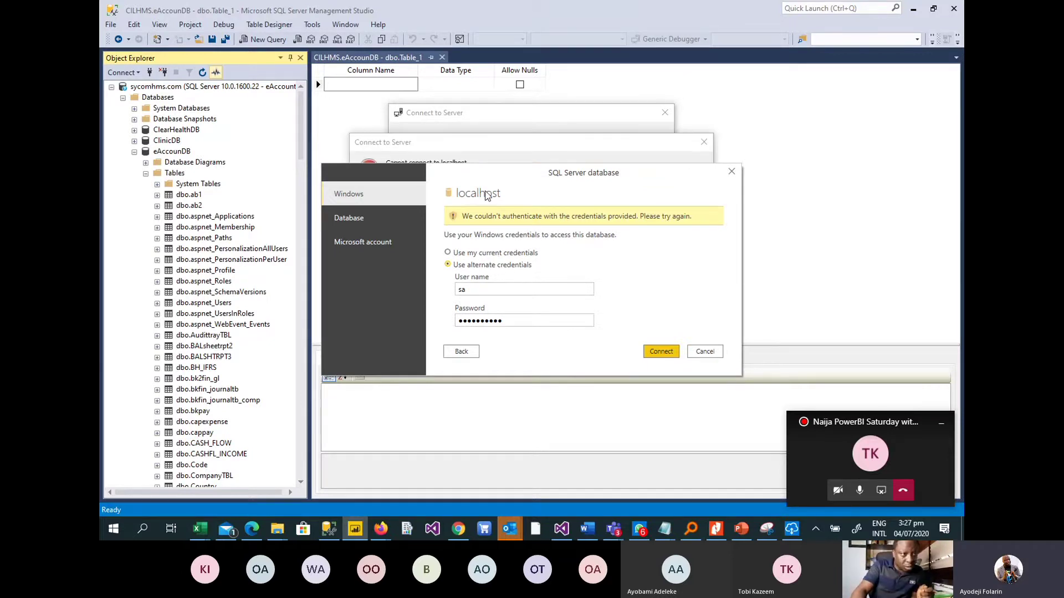
pyautogui.moveTo(482, 178); pyautogui.dragTo(491, 295)
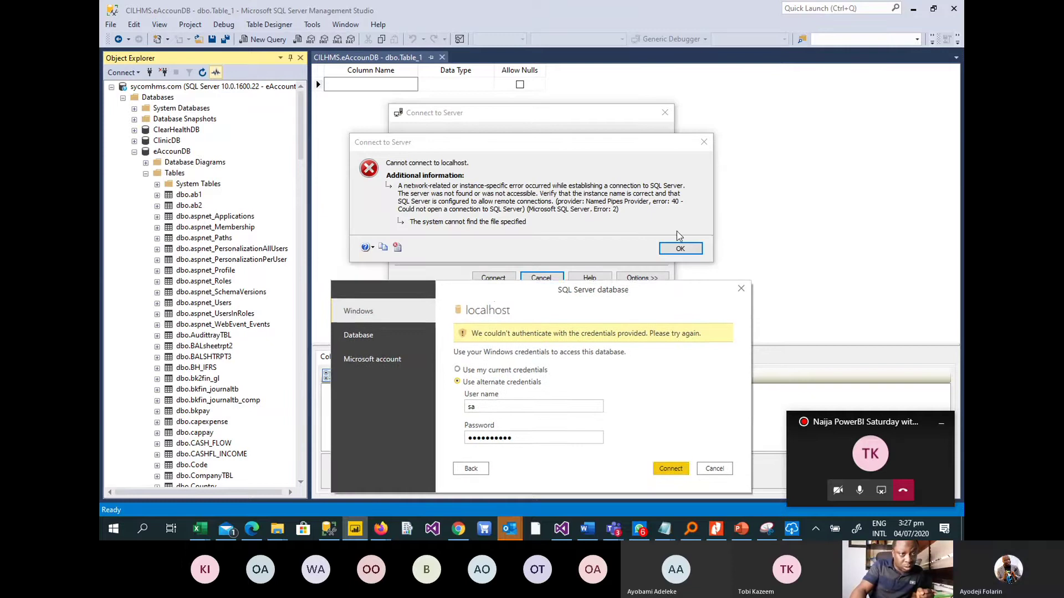
pyautogui.click(679, 248)
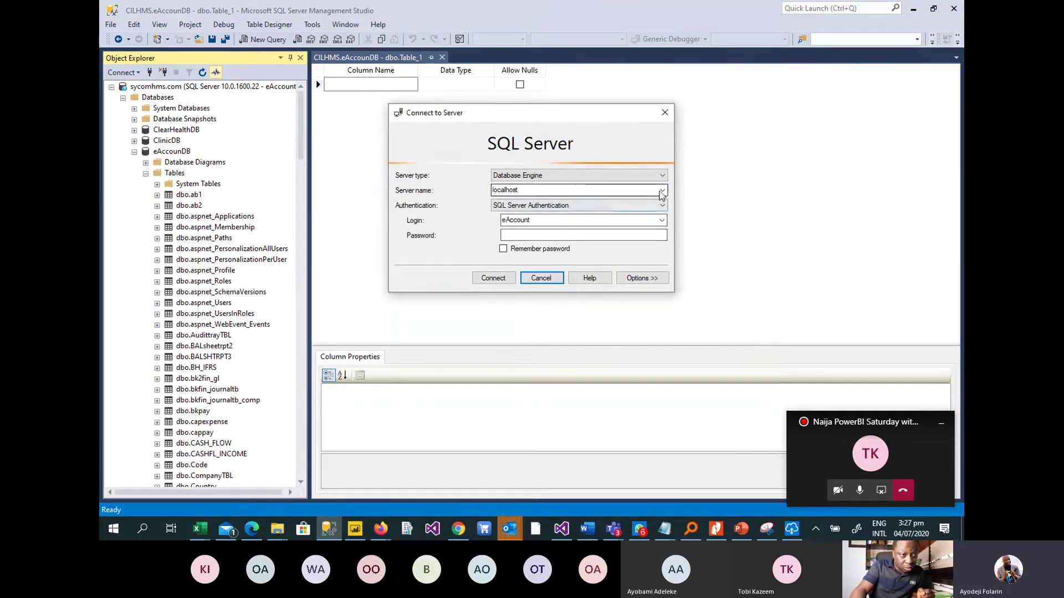
# Cancel the localhost connection, collapse eAccounDB and expand the server's Security folder.
pyautogui.click(133, 158)
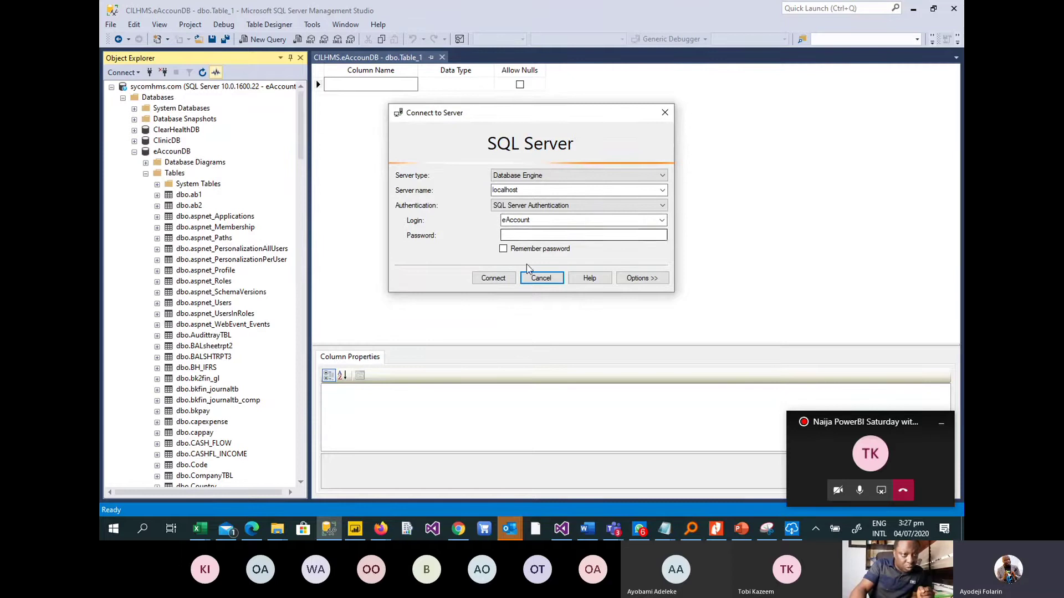
pyautogui.click(494, 278)
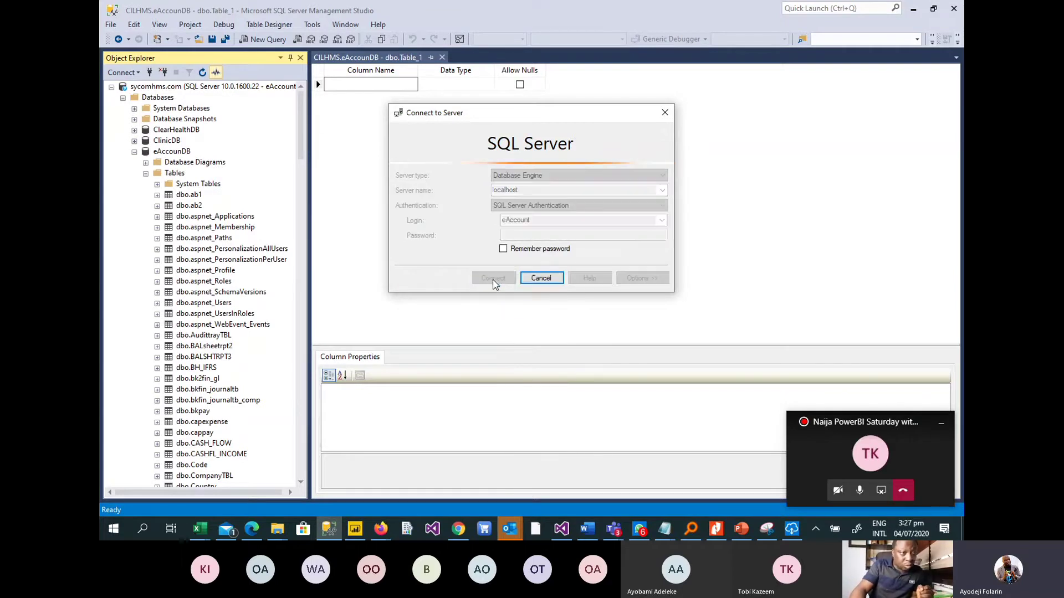
pyautogui.click(541, 278)
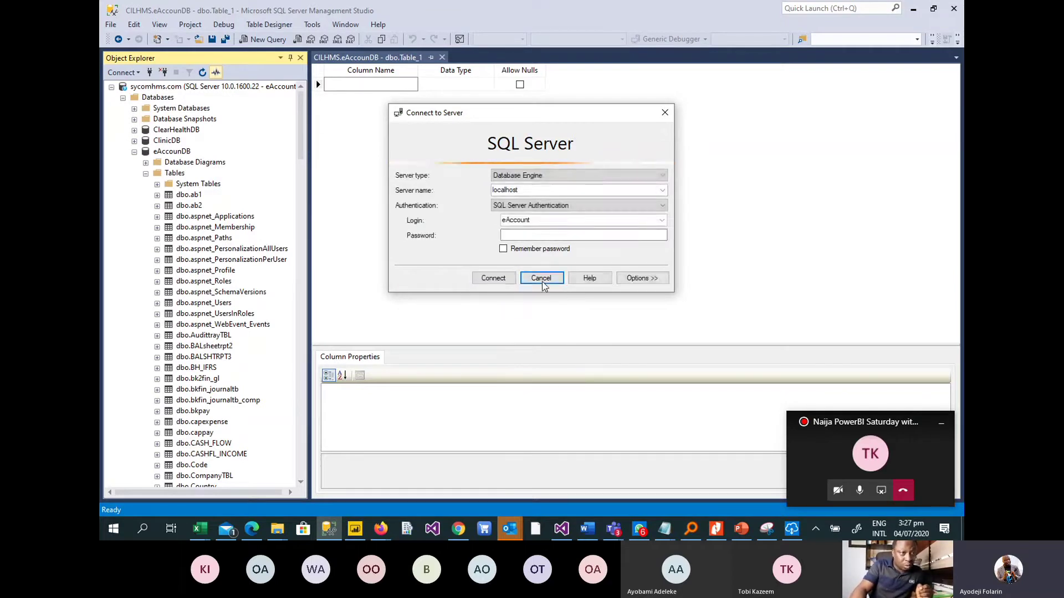
pyautogui.click(541, 278)
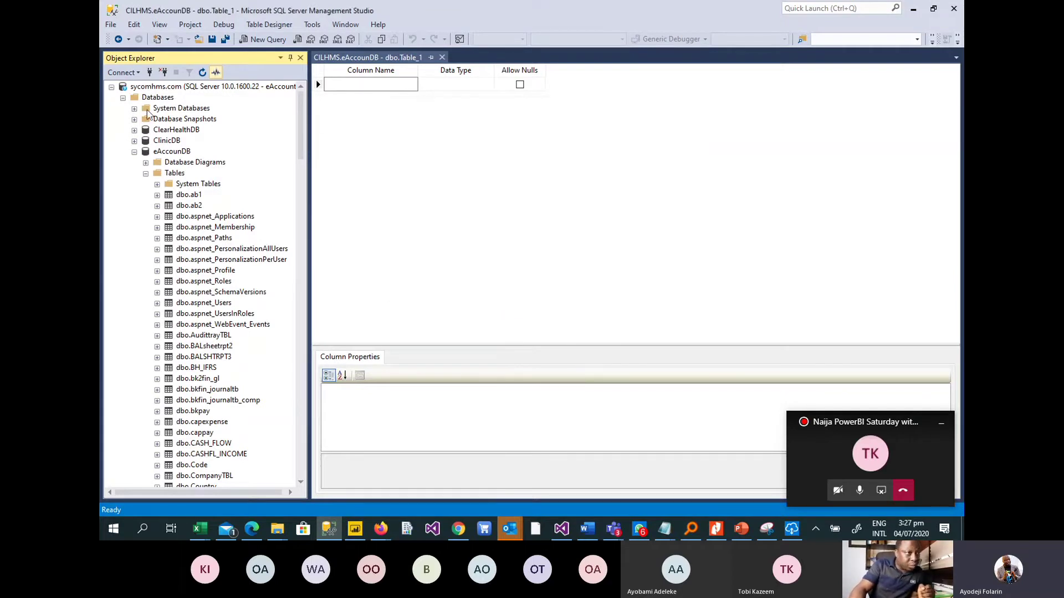
pyautogui.click(134, 151)
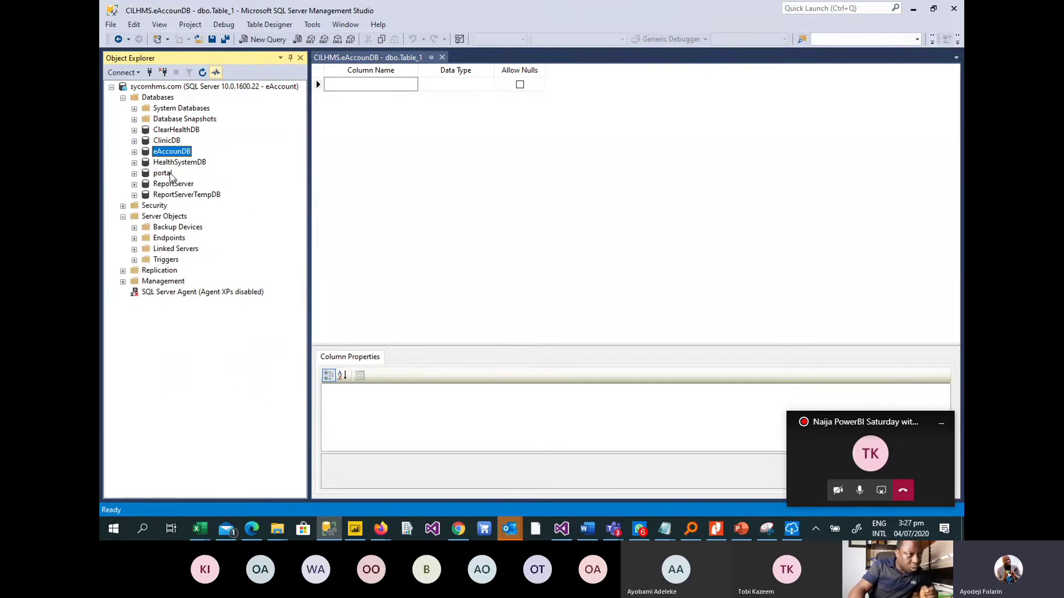
pyautogui.click(123, 206)
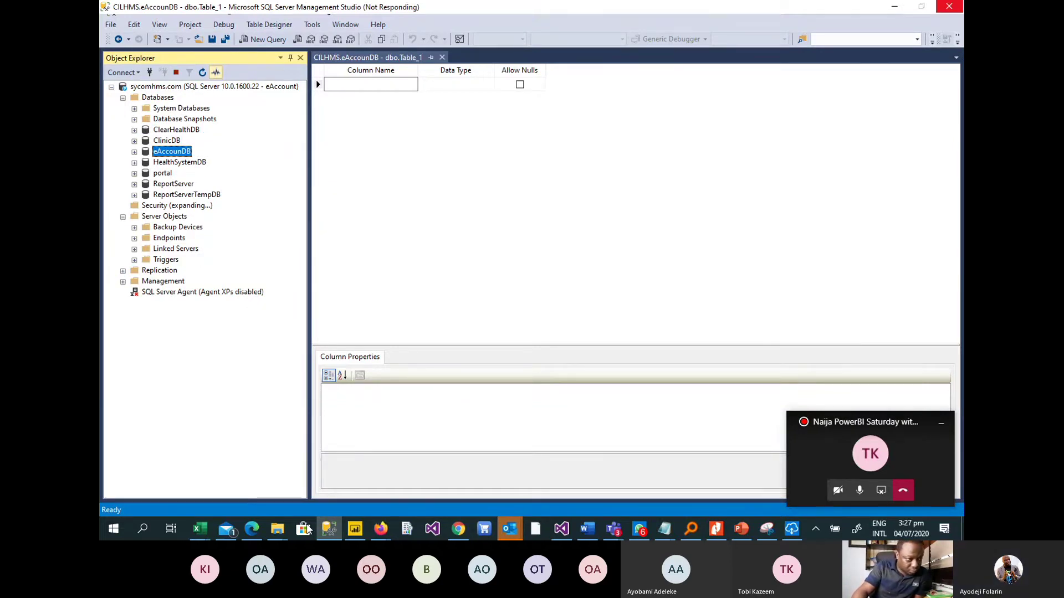
# Bring up the Program Files folder on Windows (C:) and scroll through its 54 items.
pyautogui.moveTo(283, 530)
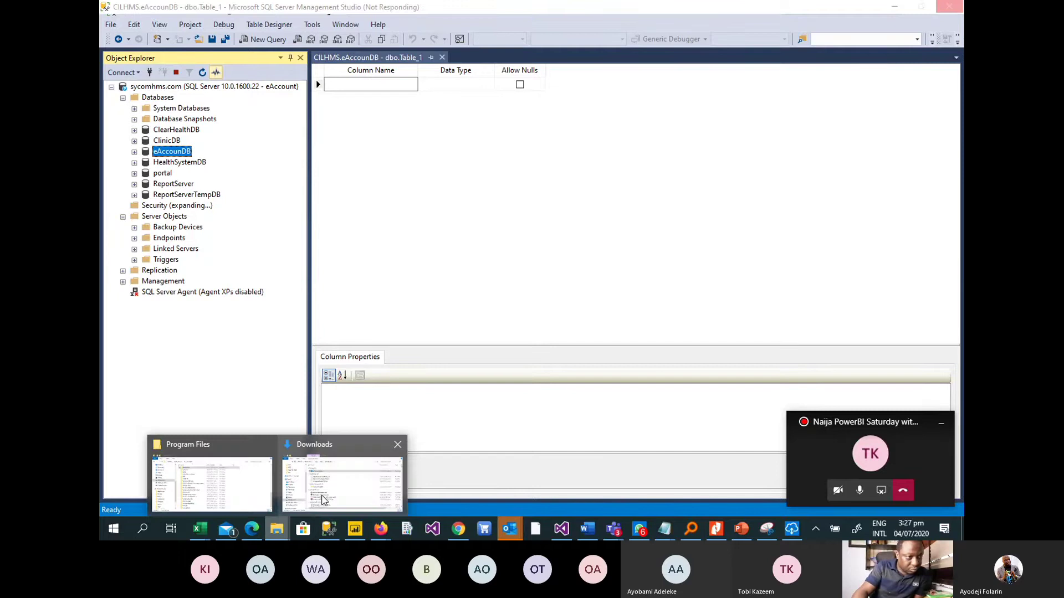
pyautogui.moveTo(324, 501)
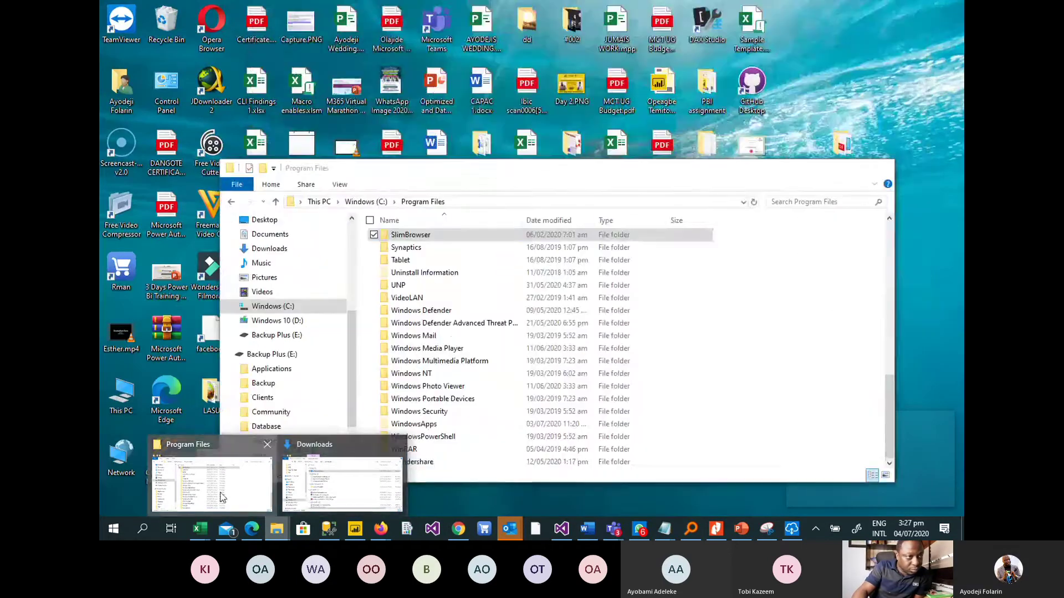
pyautogui.click(222, 484)
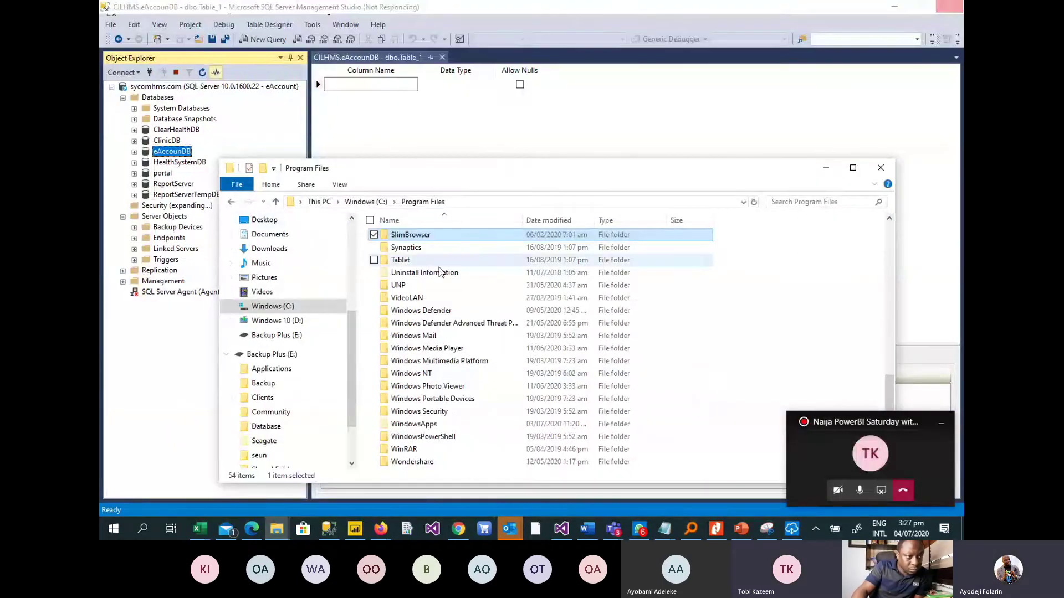
pyautogui.scroll(3, 429, 310)
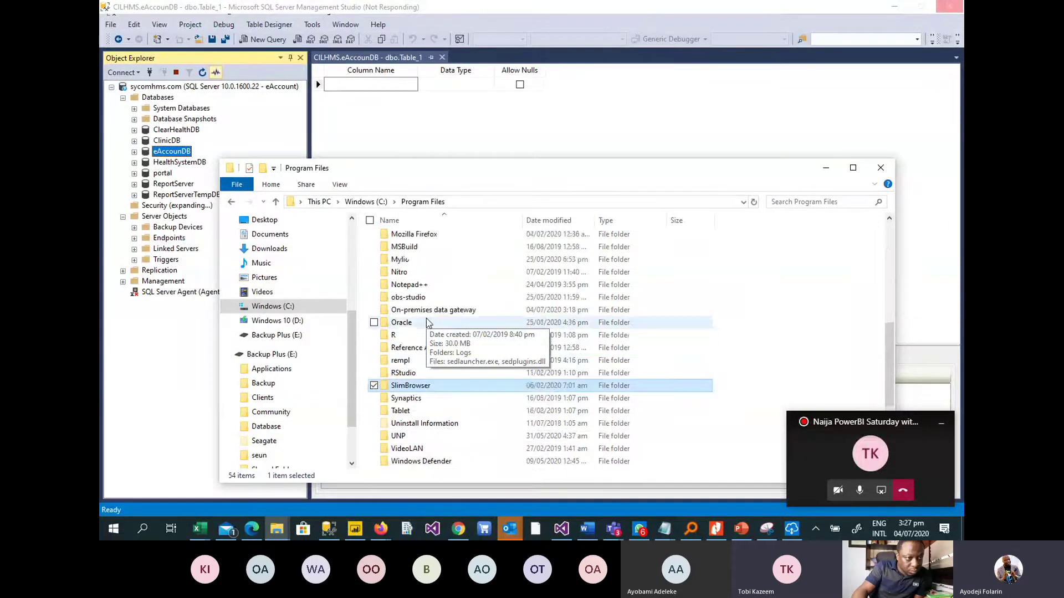
pyautogui.scroll(9, 427, 323)
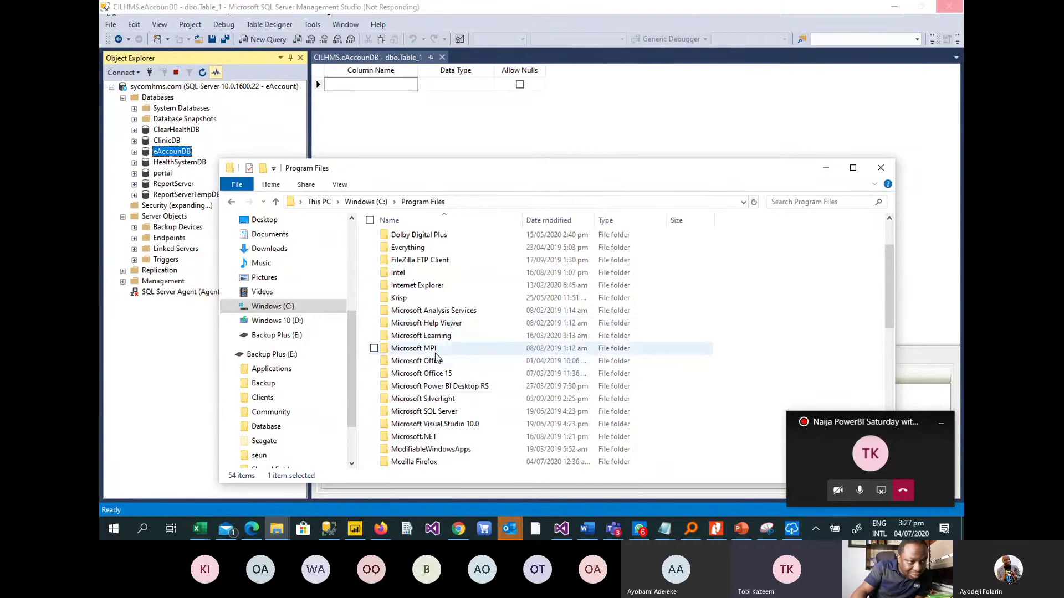
pyautogui.scroll(-2, 449, 323)
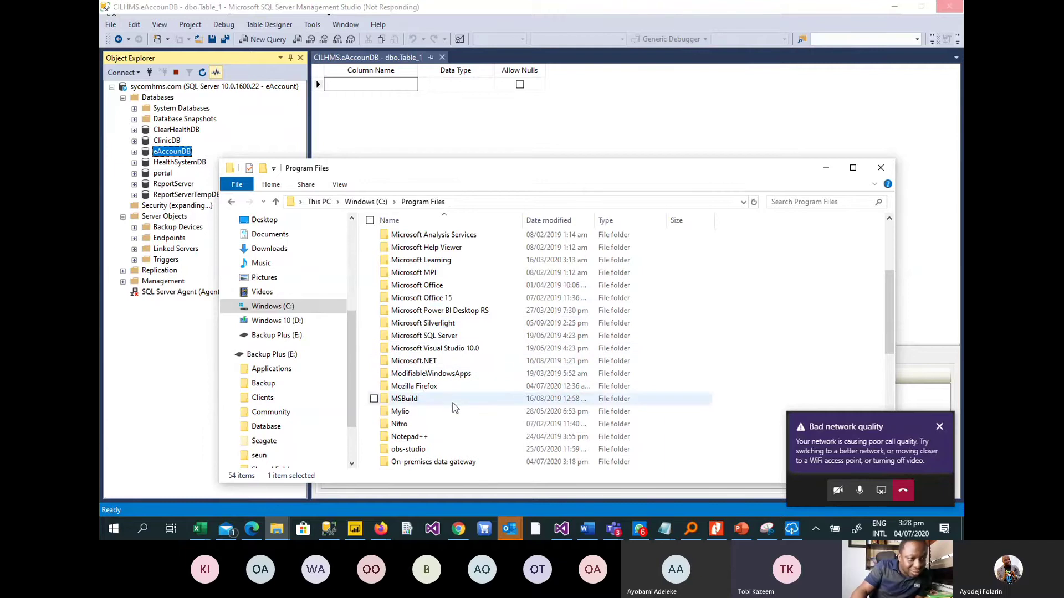
pyautogui.scroll(-7, 419, 387)
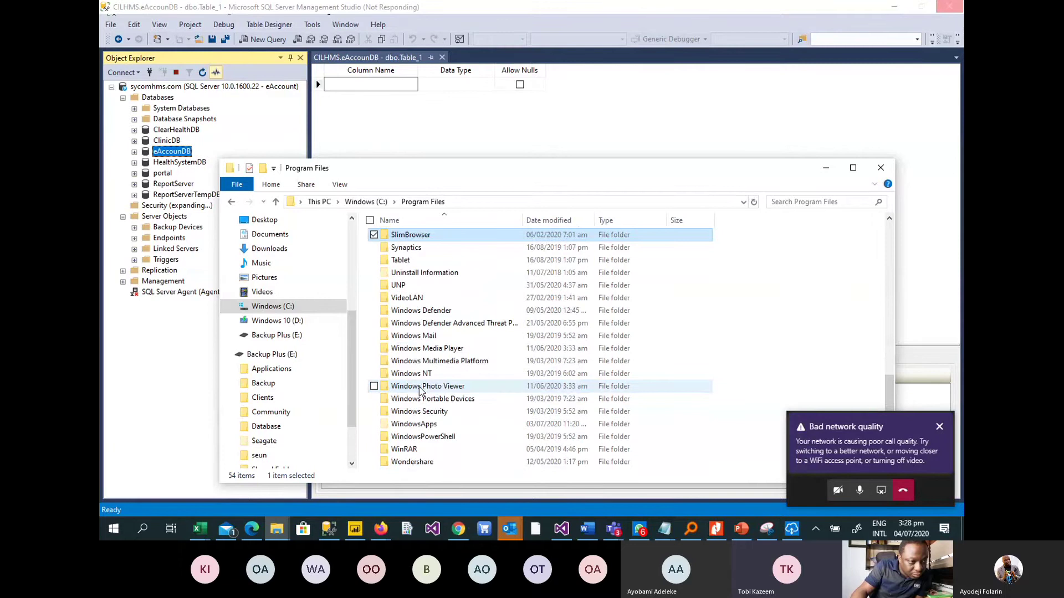
pyautogui.scroll(9, 420, 388)
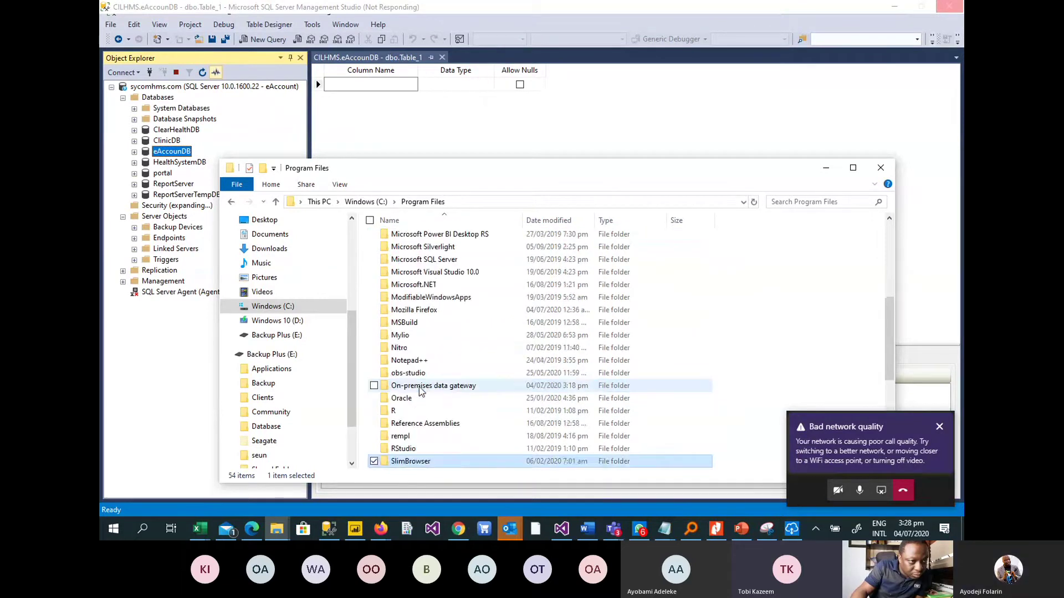
pyautogui.scroll(4, 419, 387)
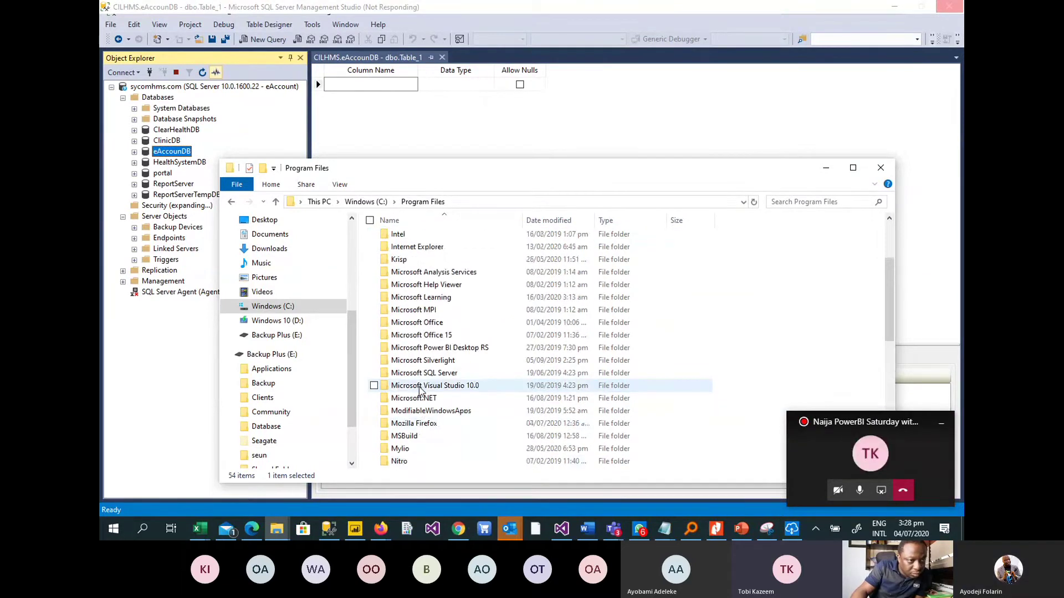
pyautogui.scroll(1, 419, 390)
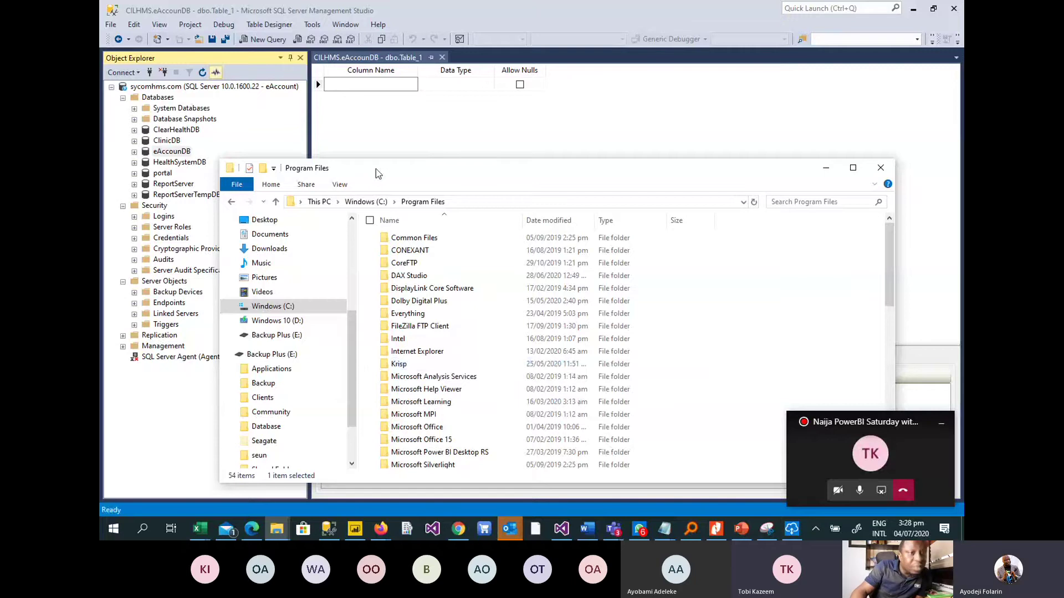
# Put away the Program Files window and collapse the Databases folder in Object Explorer.
pyautogui.click(825, 169)
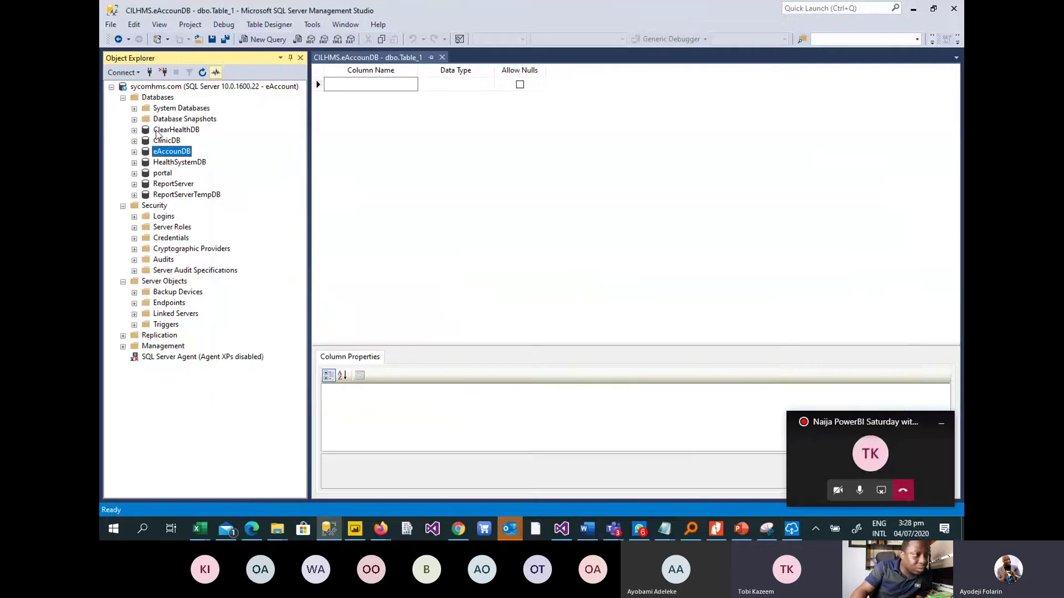
pyautogui.click(122, 98)
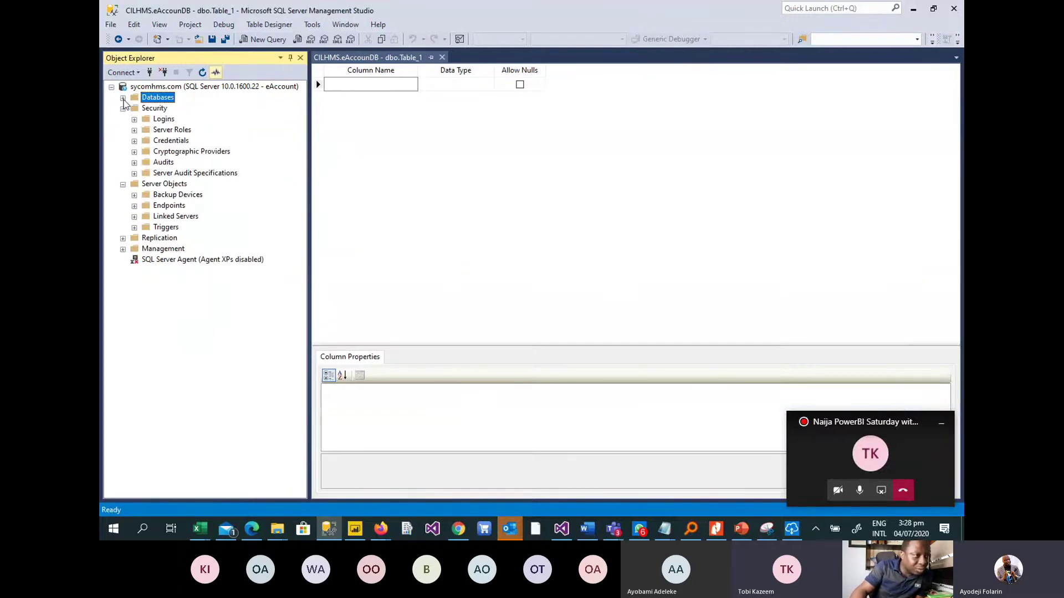
pyautogui.click(122, 98)
pyautogui.click(122, 98)
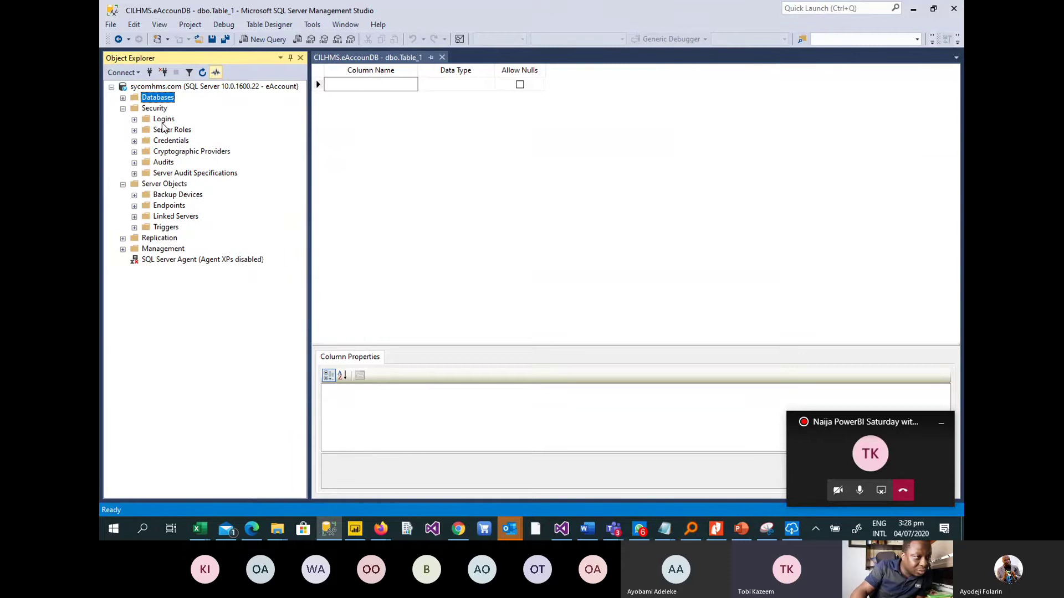
# Disconnect the current server, start a new connection, and check gateway PBISaturdayGW is online.
pyautogui.click(163, 73)
pyautogui.click(149, 73)
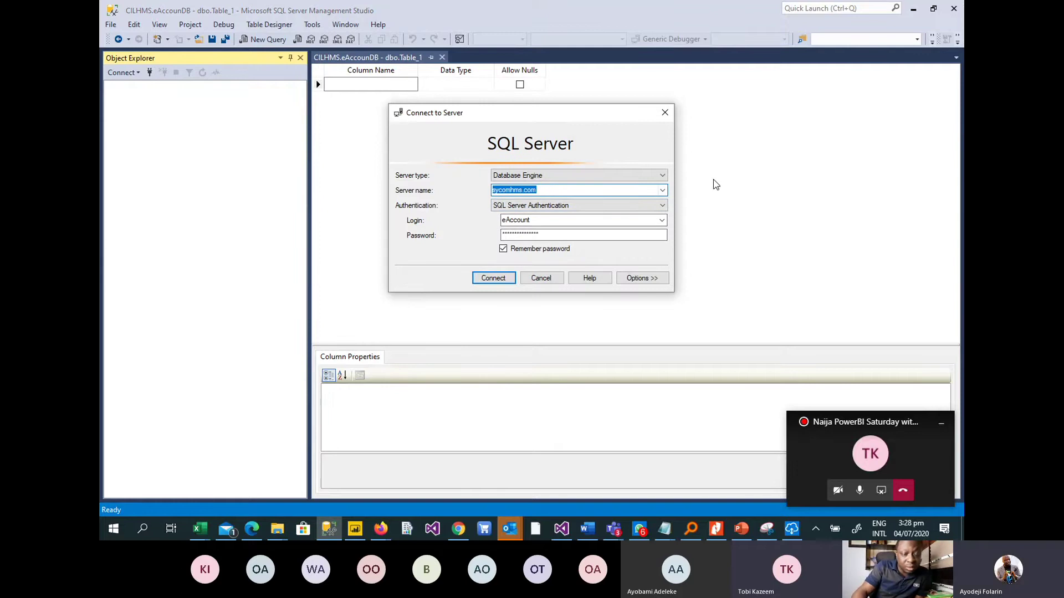
pyautogui.click(794, 533)
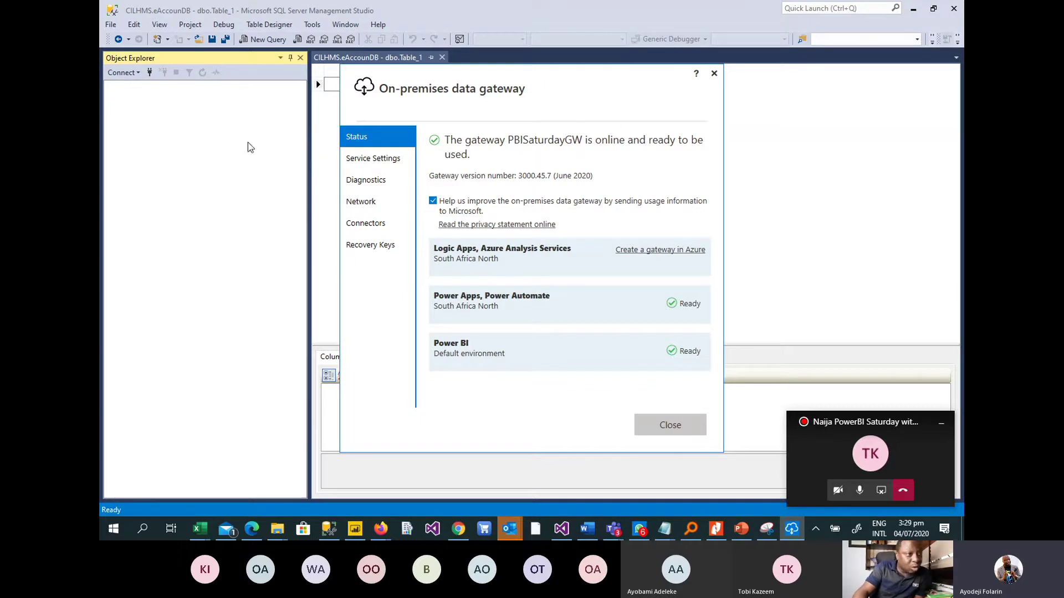
# Bring Management Studio's Connect to Server dialog back in front of the gateway window.
pyautogui.click(504, 11)
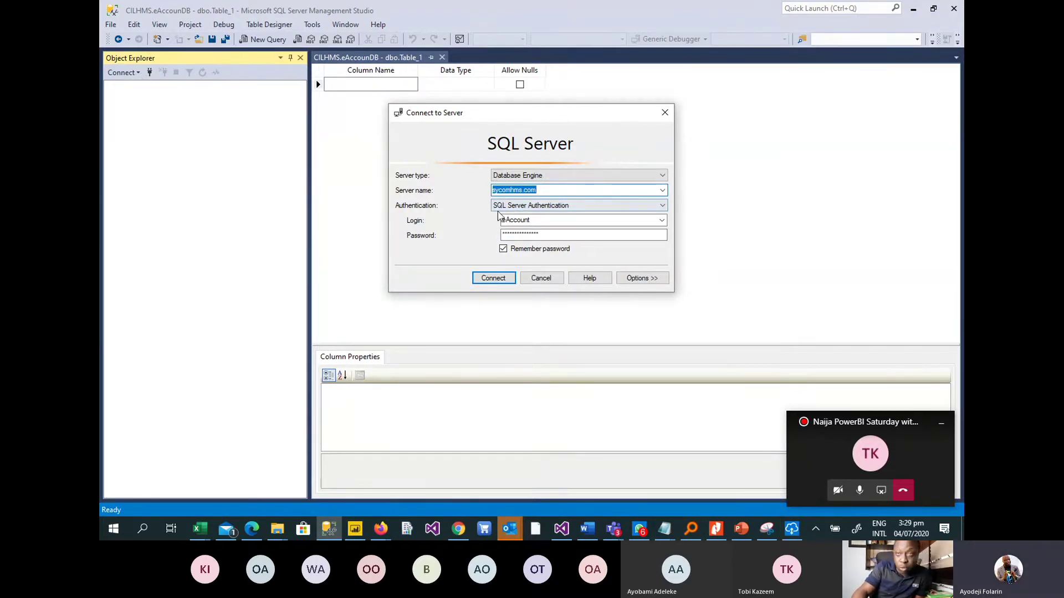
# Connect Management Studio to the local .\sqlserver instance chosen from saved server names.
pyautogui.click(663, 191)
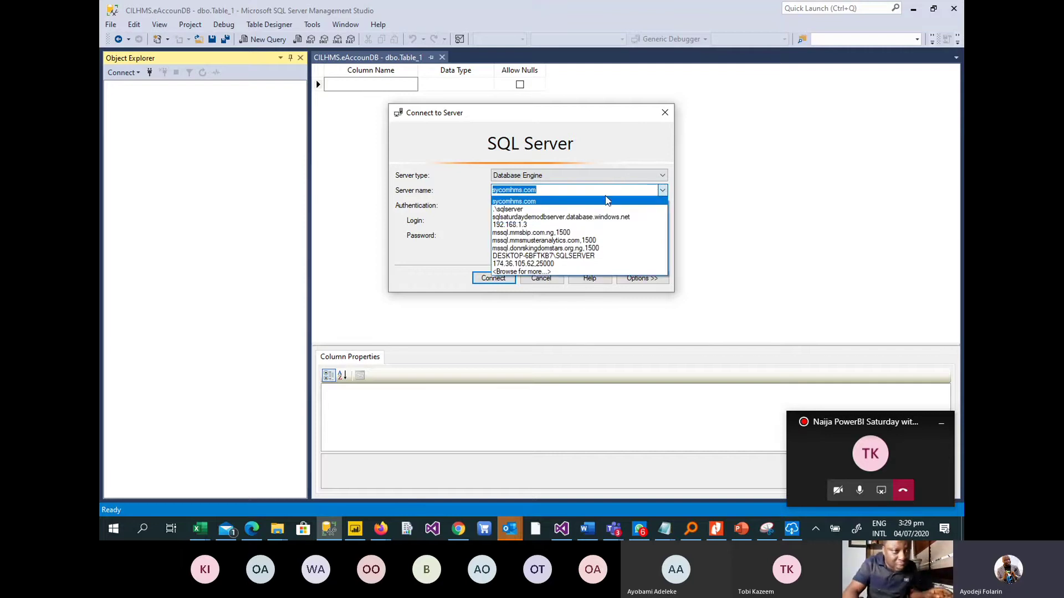
pyautogui.click(557, 210)
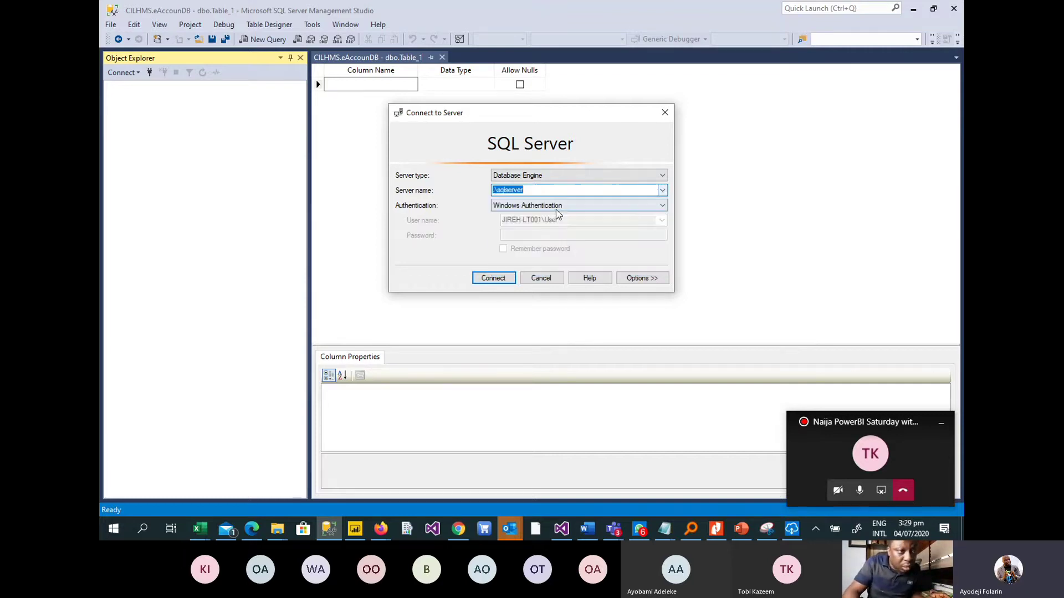
pyautogui.click(491, 278)
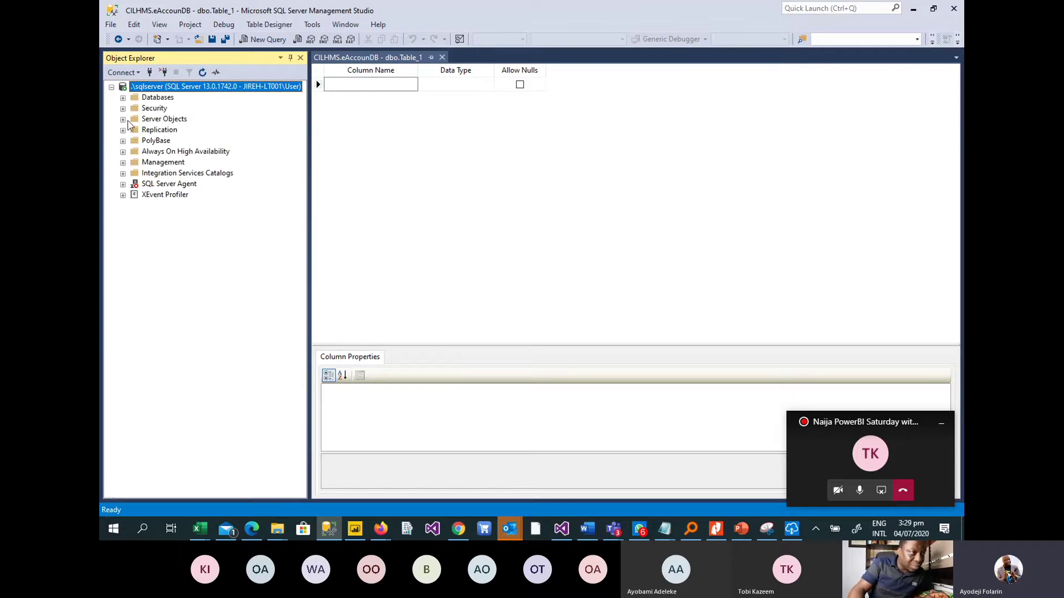
# Browse Databases > DemoDB > Tables, then collapse DemoDB again.
pyautogui.click(124, 98)
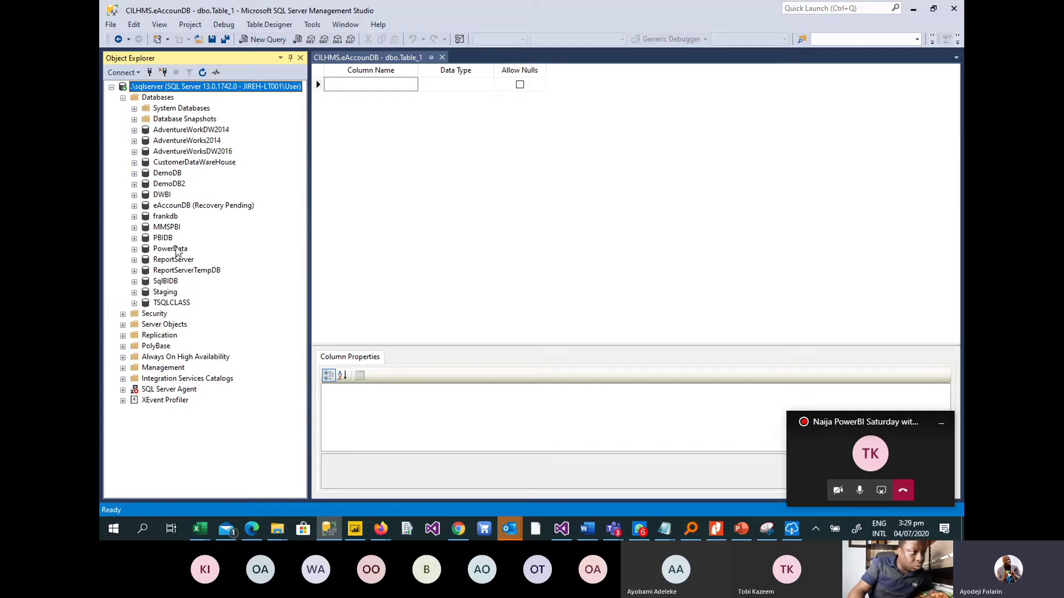
pyautogui.click(134, 173)
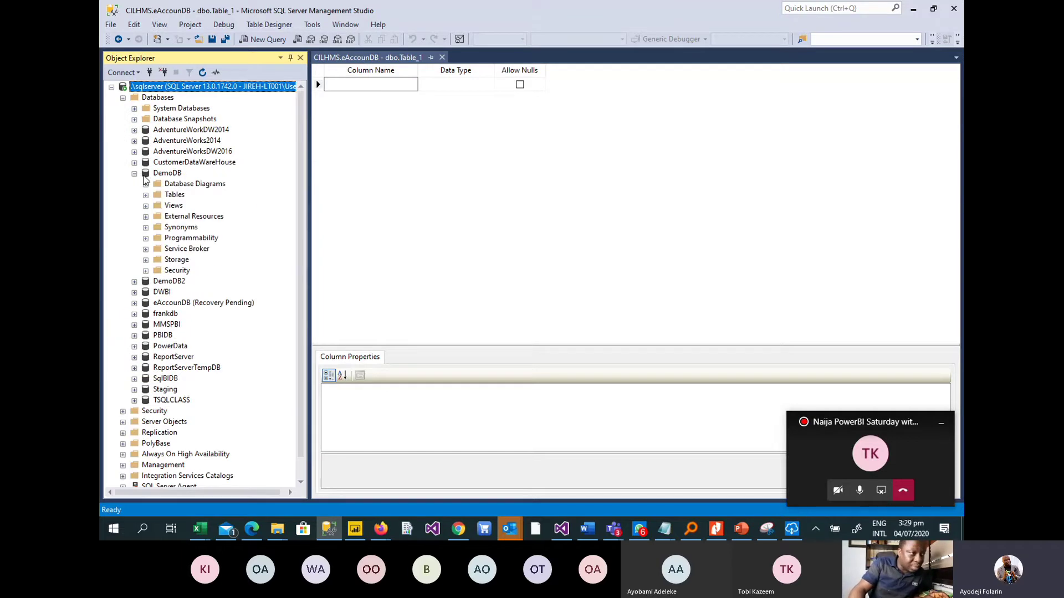
pyautogui.click(146, 197)
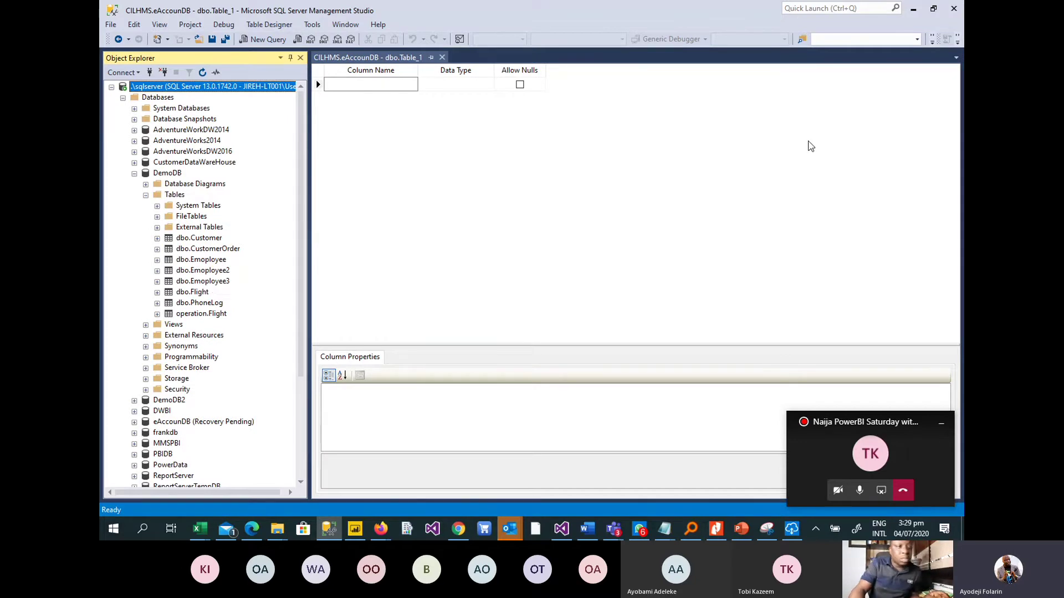
pyautogui.click(134, 174)
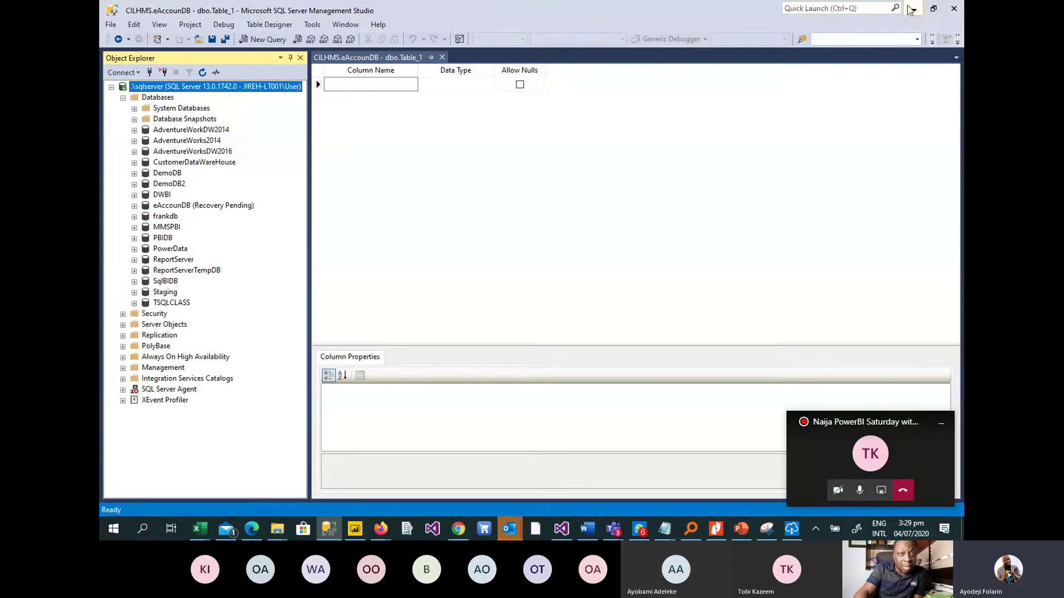
# Minimize Management Studio, move Power BI's SQL Server sign-in prompt higher, then return to Management Studio.
pyautogui.click(913, 9)
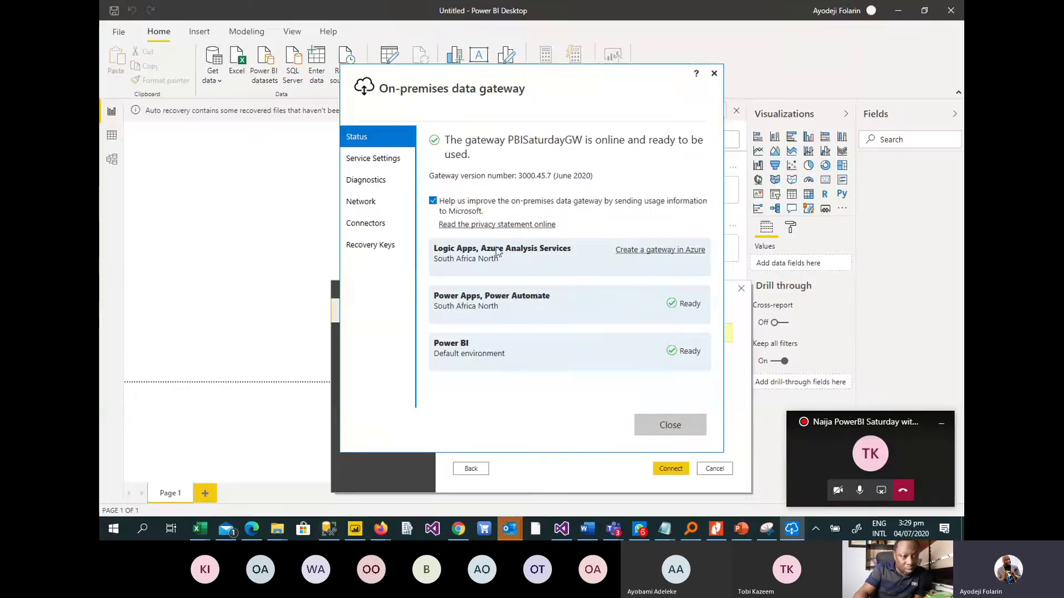
pyautogui.click(355, 530)
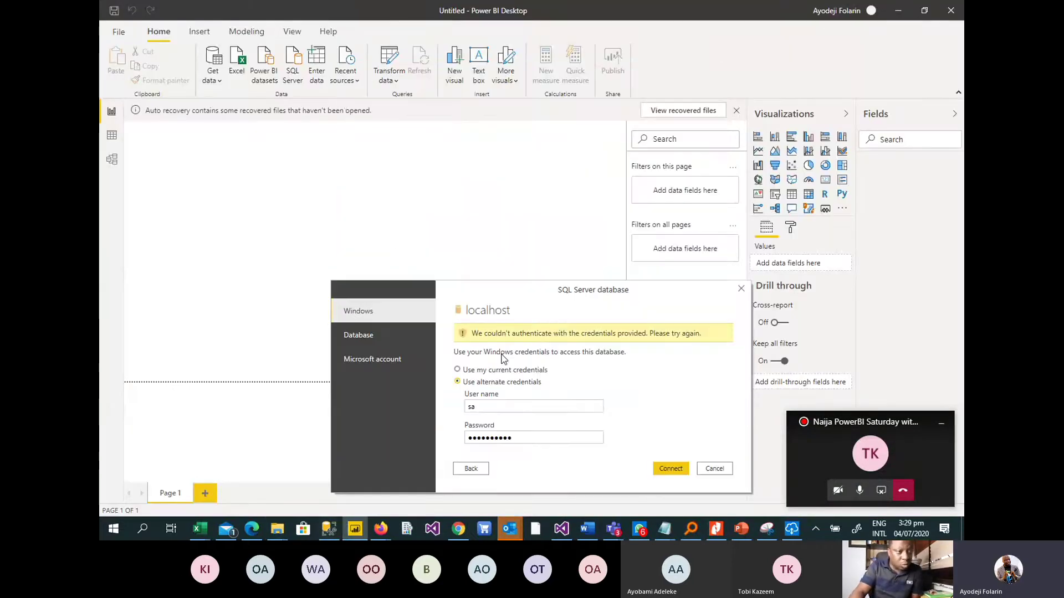
pyautogui.moveTo(497, 292); pyautogui.dragTo(459, 131)
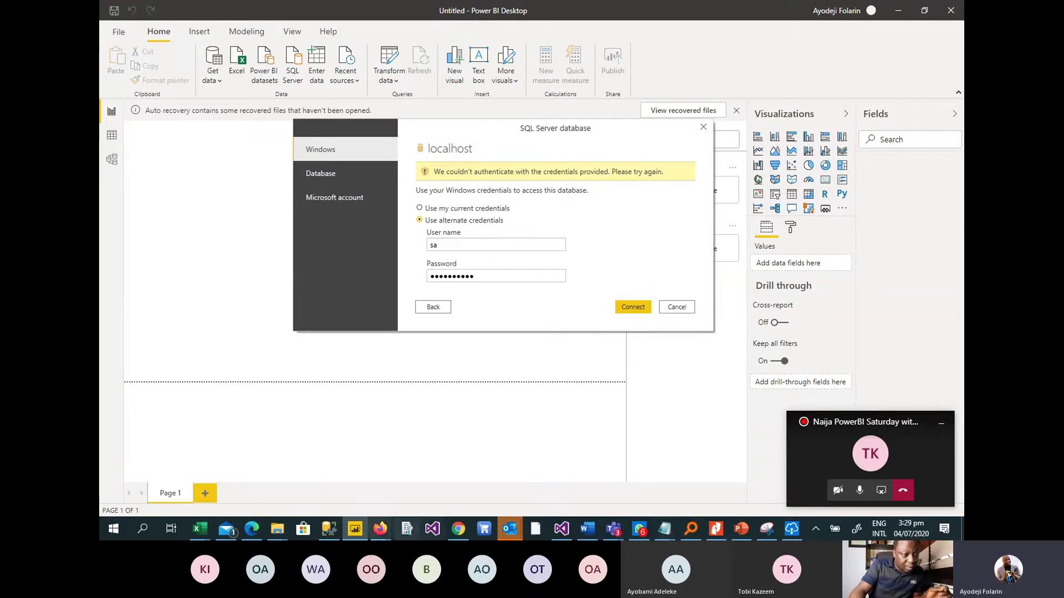
pyautogui.click(329, 529)
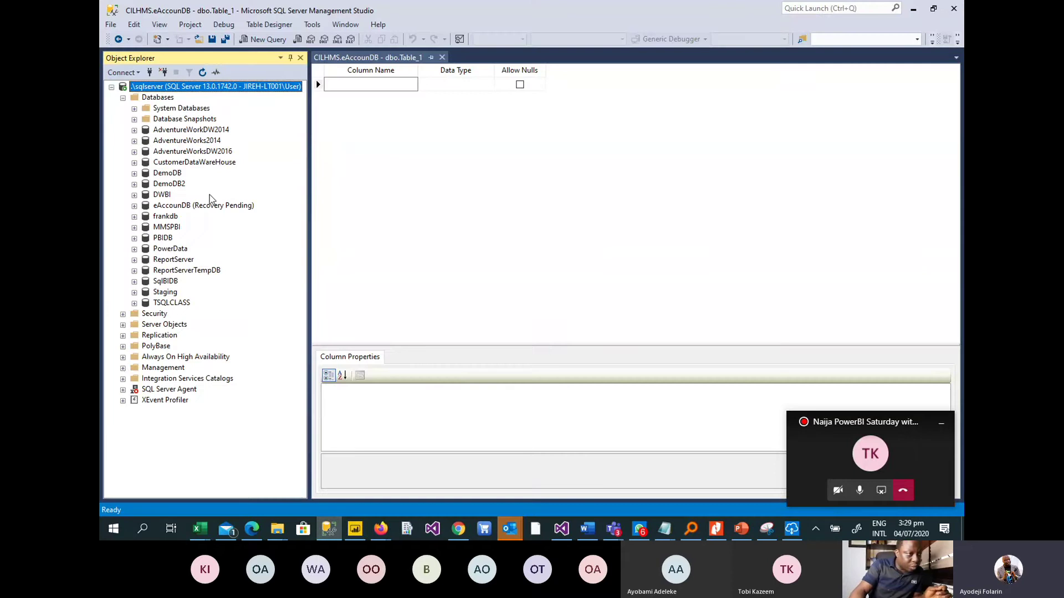
# Start a new login from Security > Logins in Object Explorer.
pyautogui.click(123, 314)
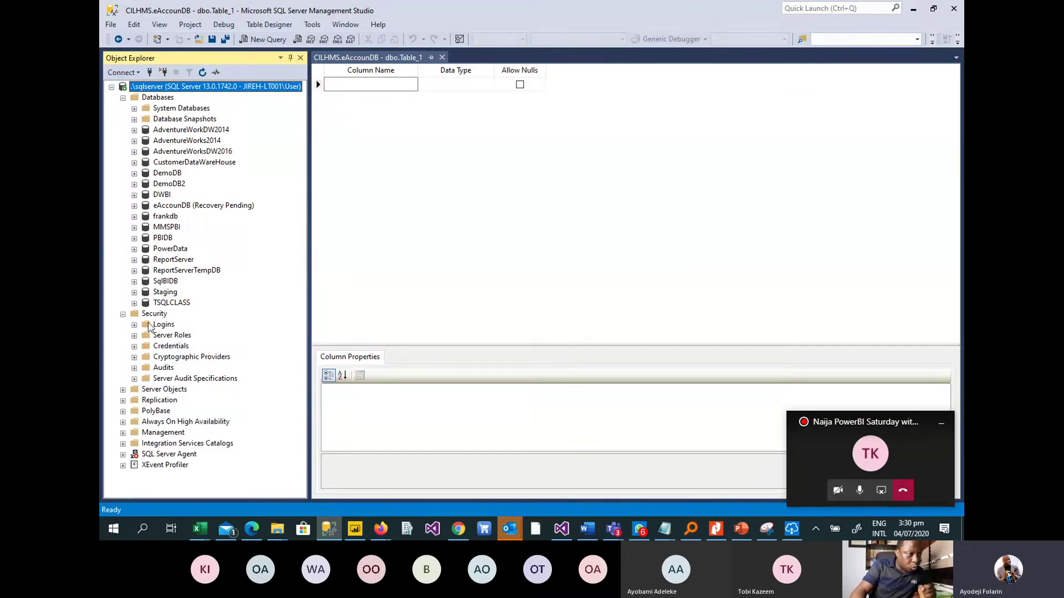
pyautogui.click(161, 327)
pyautogui.rightClick(159, 328)
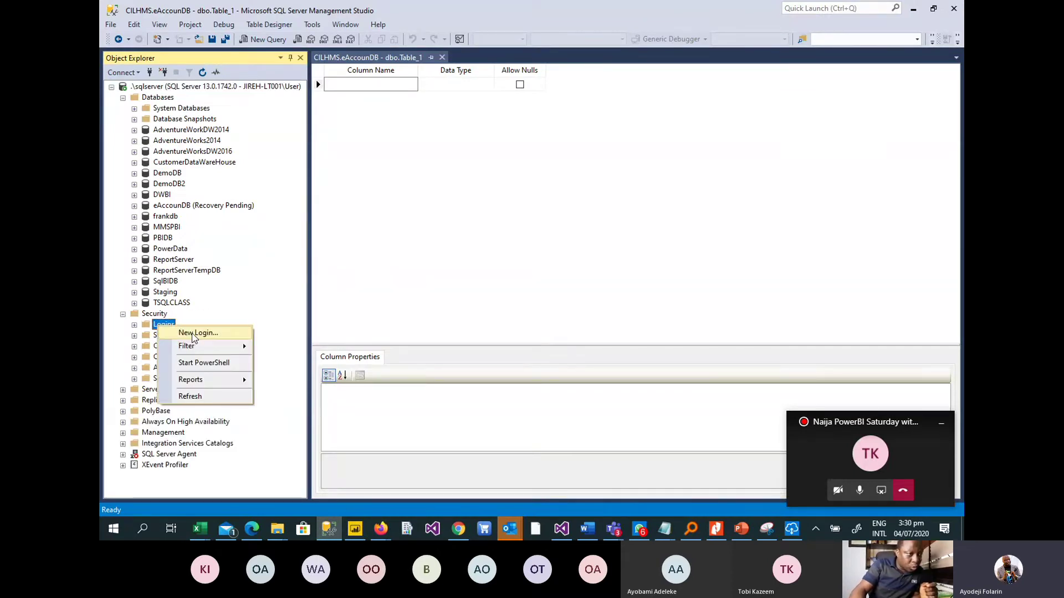
pyautogui.click(191, 333)
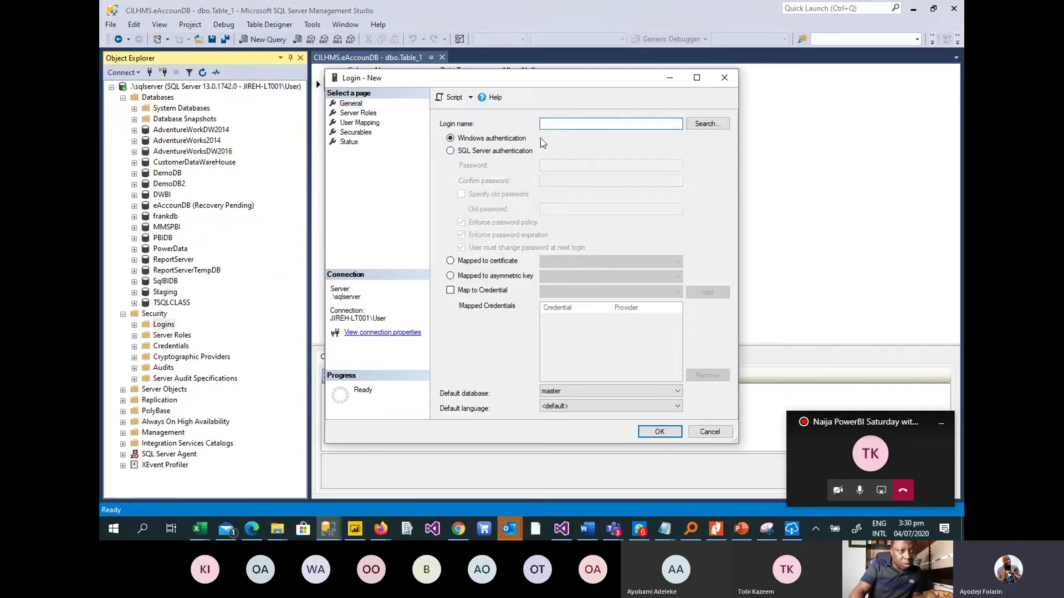
# Choose SQL Server authentication, enter the password twice and disable Enforce password policy.
pyautogui.click(513, 152)
pyautogui.click(572, 167)
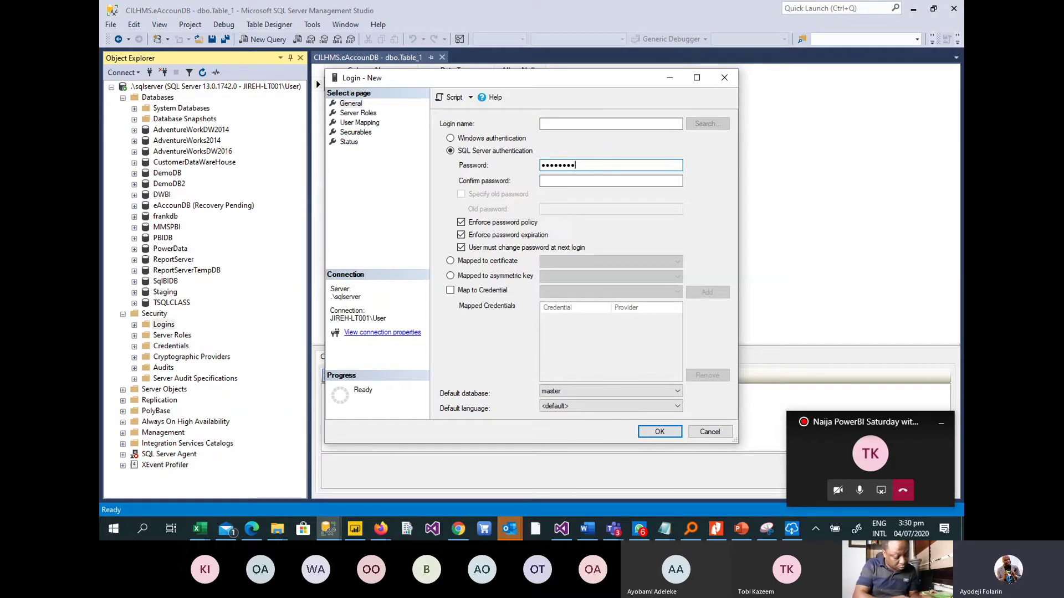
pyautogui.click(588, 182)
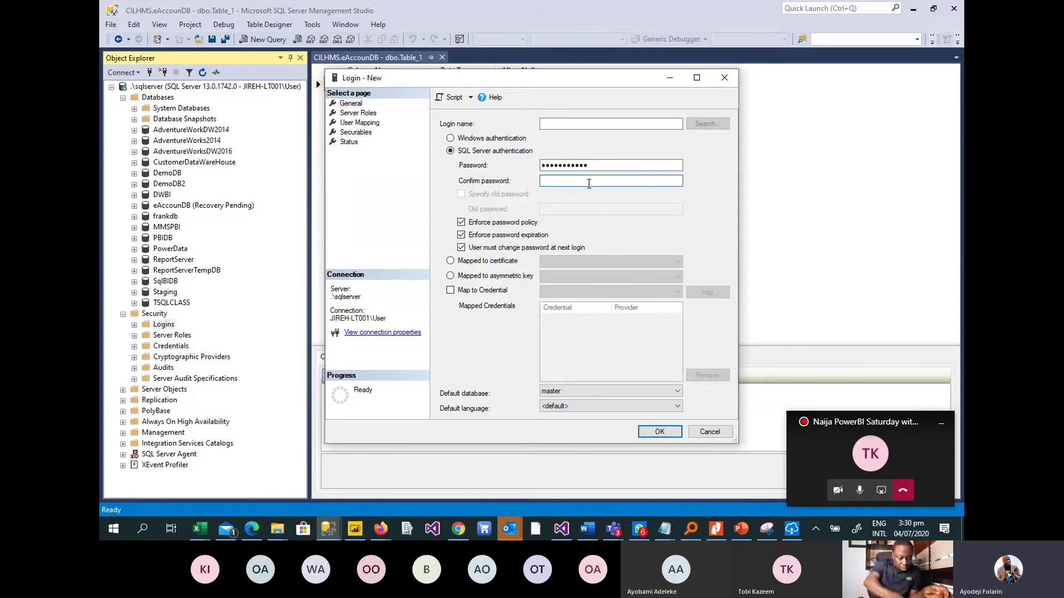
pyautogui.write('••••••••')
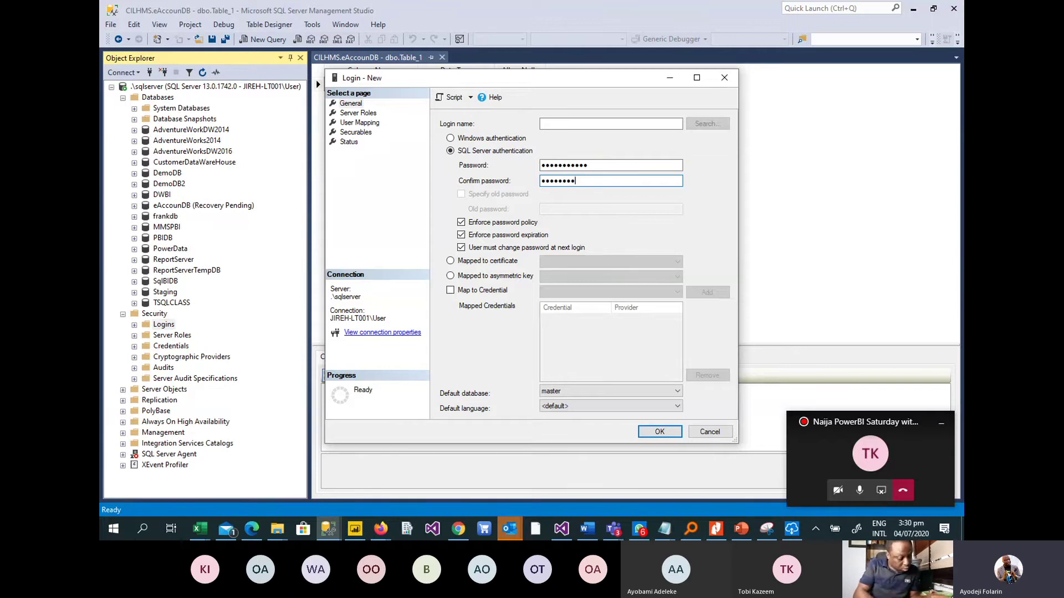
pyautogui.write('••')
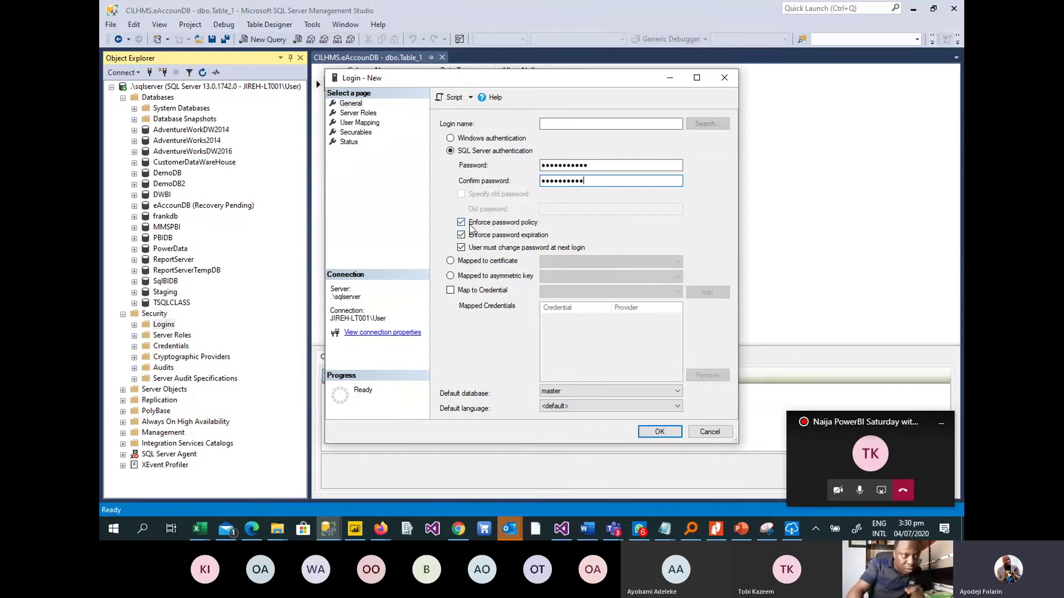
pyautogui.click(462, 223)
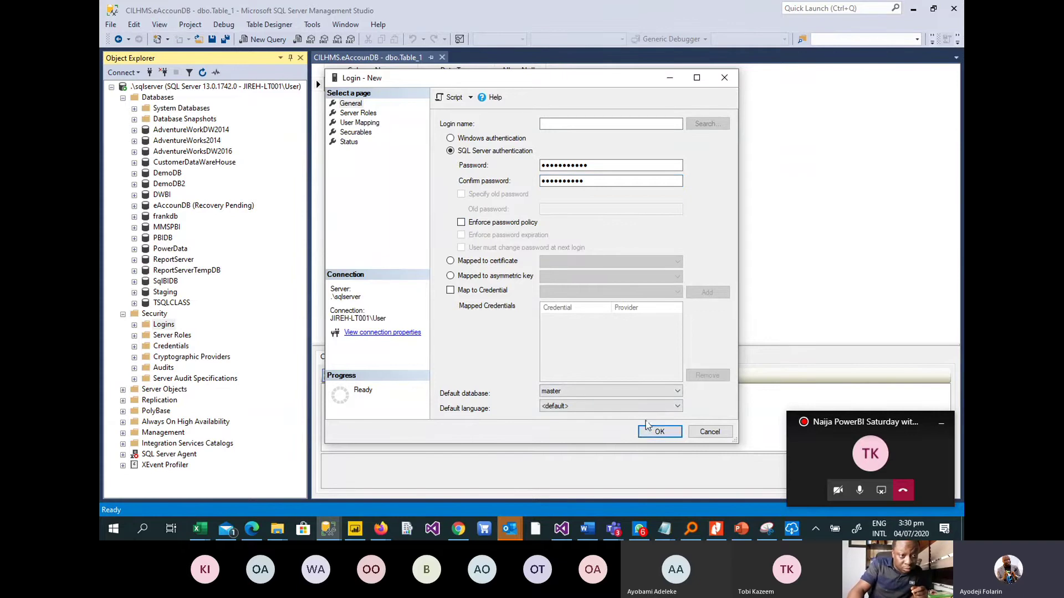
pyautogui.click(657, 433)
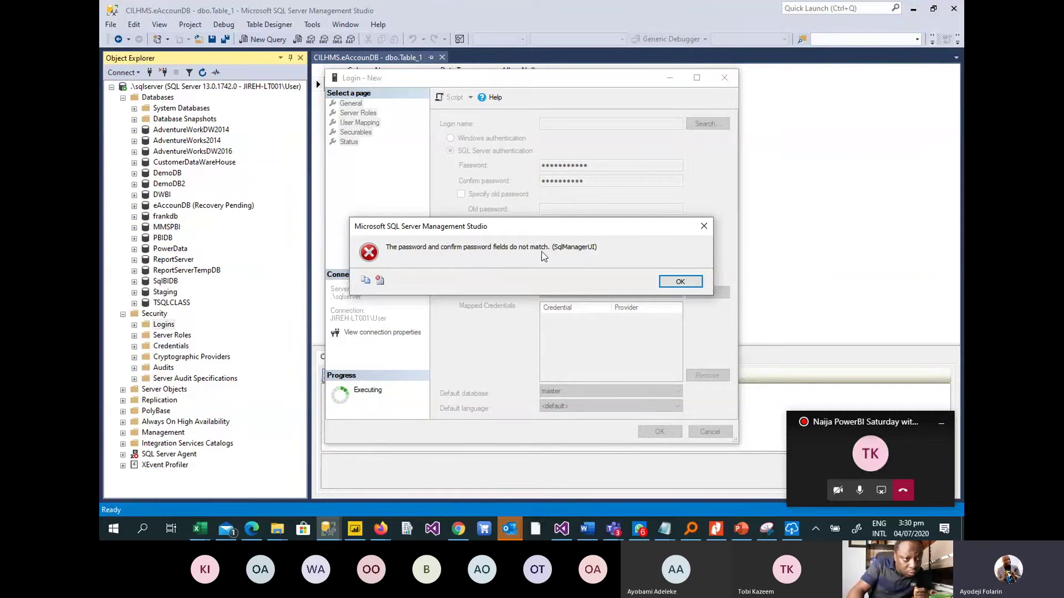
# After the password mismatch error, name the login PBIS, retype the password and create it.
pyautogui.click(680, 283)
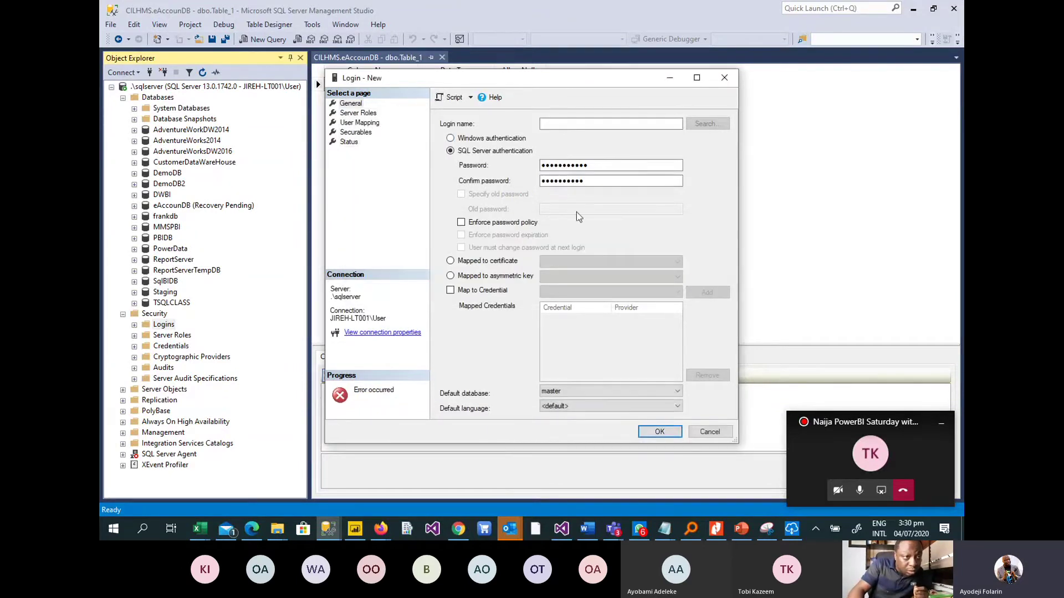
pyautogui.click(576, 125)
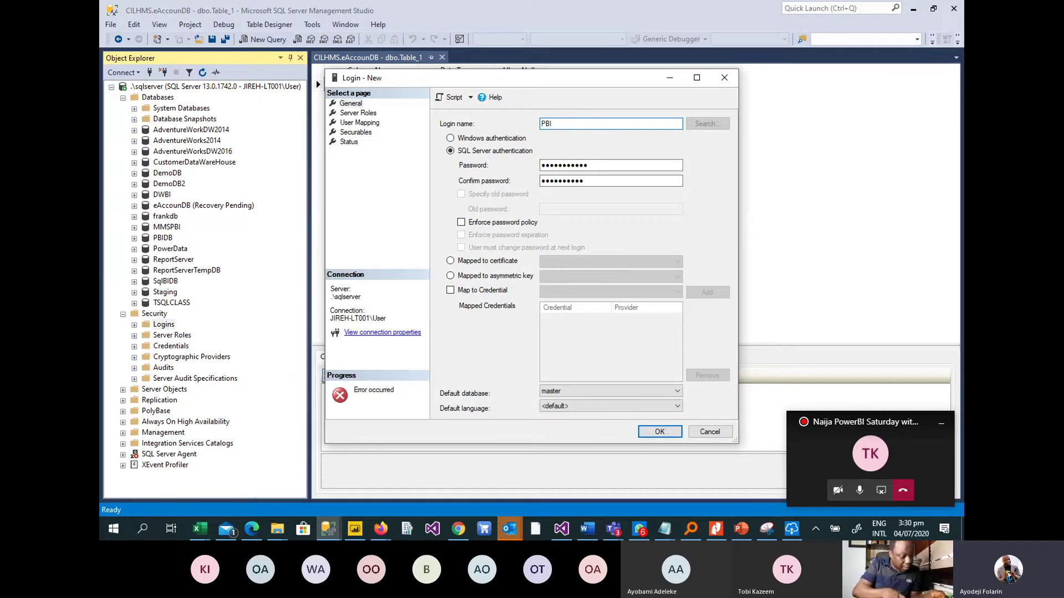
pyautogui.write('S')
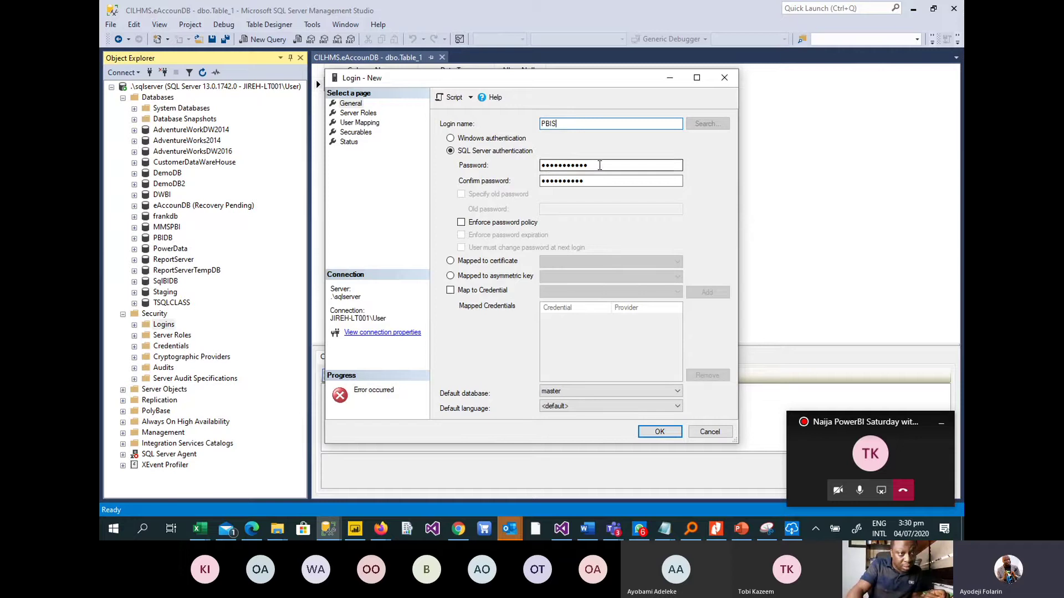
pyautogui.doubleClick(597, 165)
pyautogui.write('p')
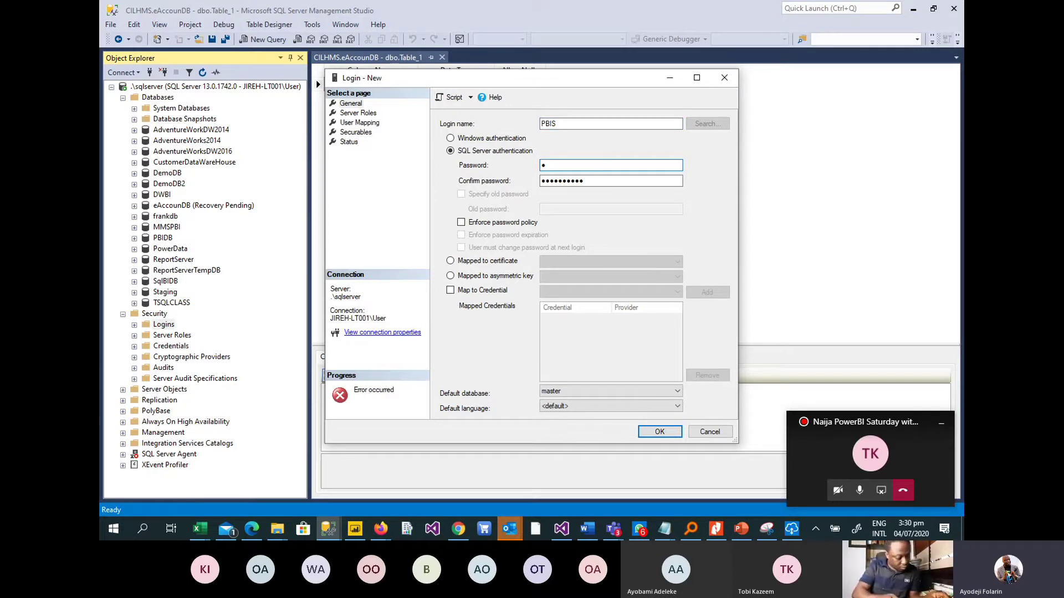
pyautogui.write('assw0r')
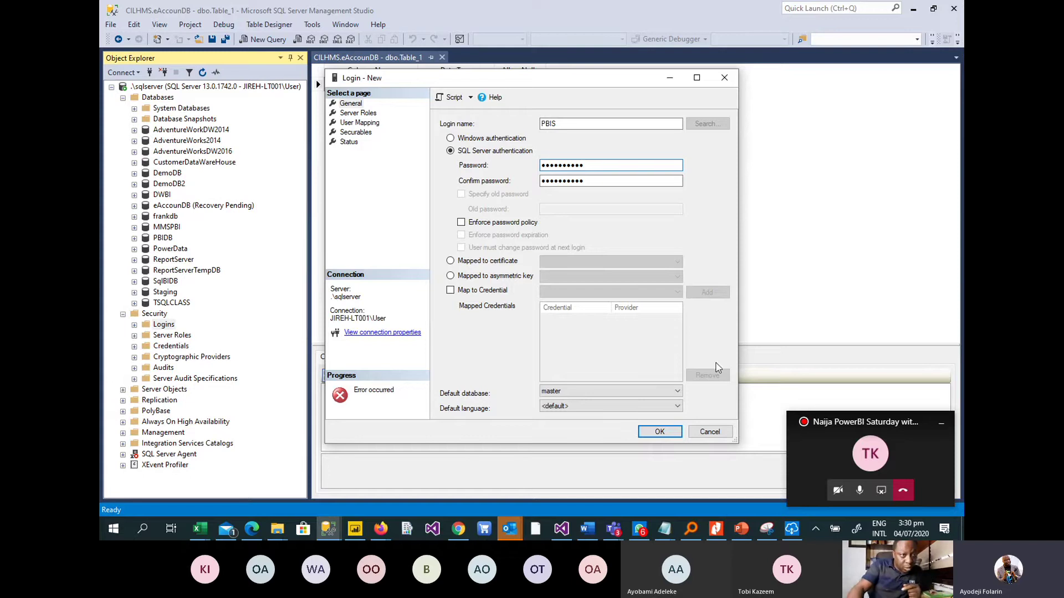
pyautogui.click(660, 433)
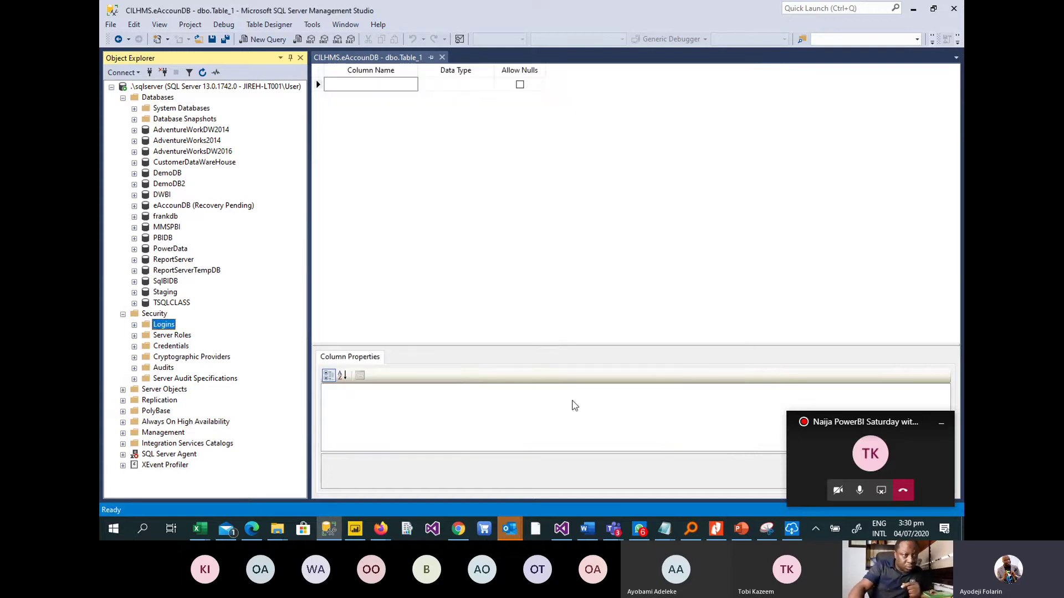
# Re-enter the alternate user name and password, then cancel the failed localhost SQL Server credentials prompt.
pyautogui.click(913, 9)
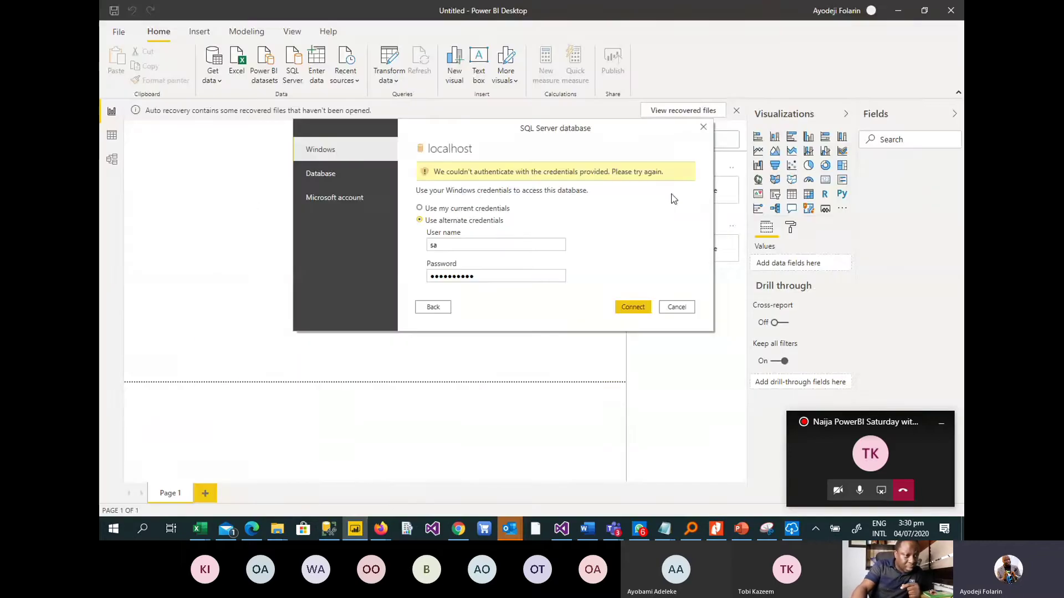
pyautogui.click(454, 244)
pyautogui.doubleClick(454, 244)
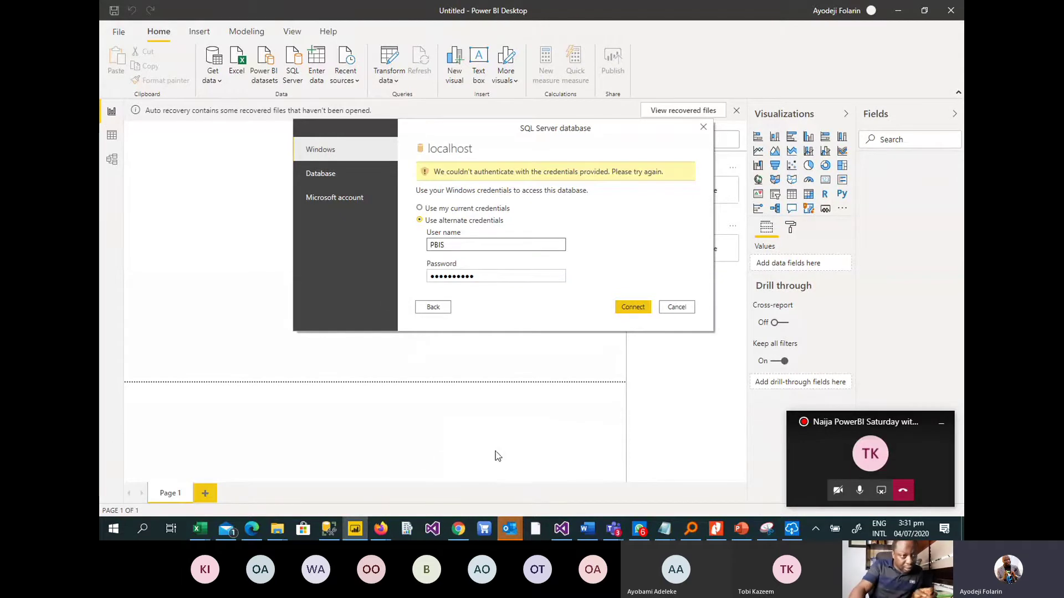
pyautogui.press('Tab')
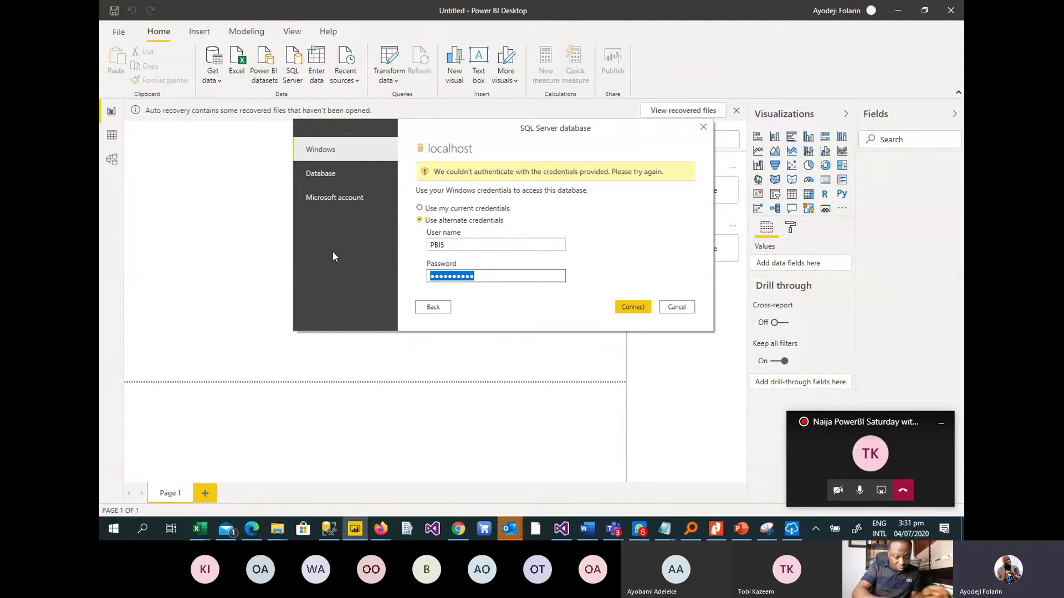
pyautogui.write('password123')
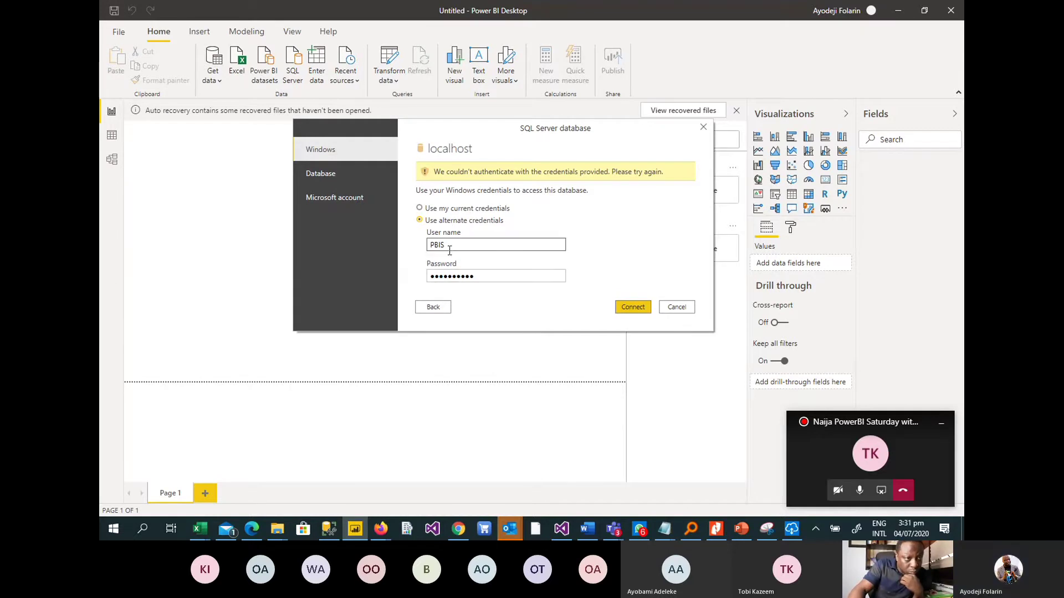
pyautogui.click(678, 308)
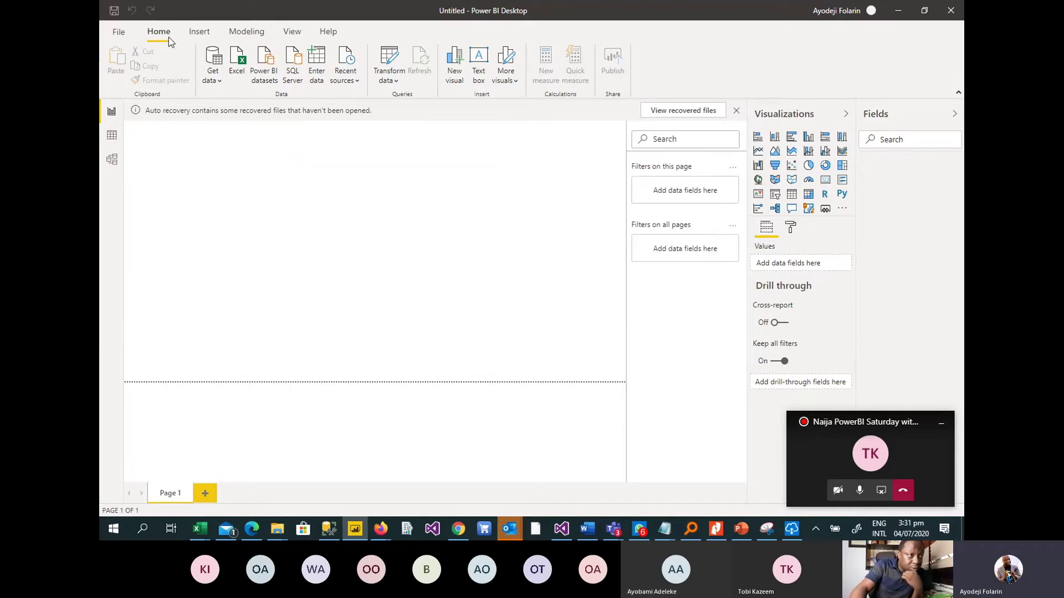
pyautogui.click(211, 82)
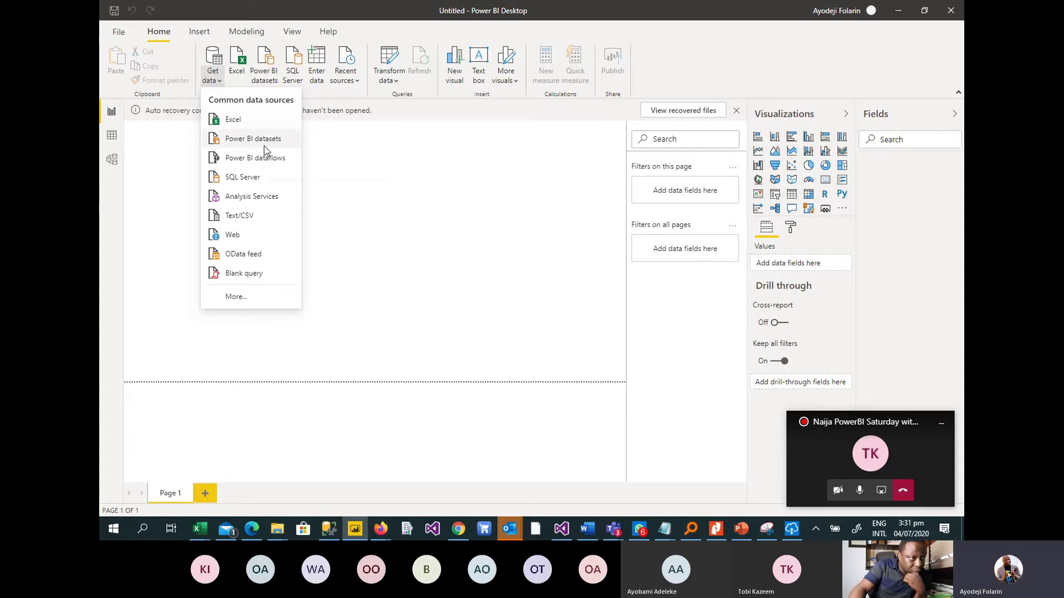
# Start a SQL Server connection to the server localhost\sqlserver.
pyautogui.click(239, 177)
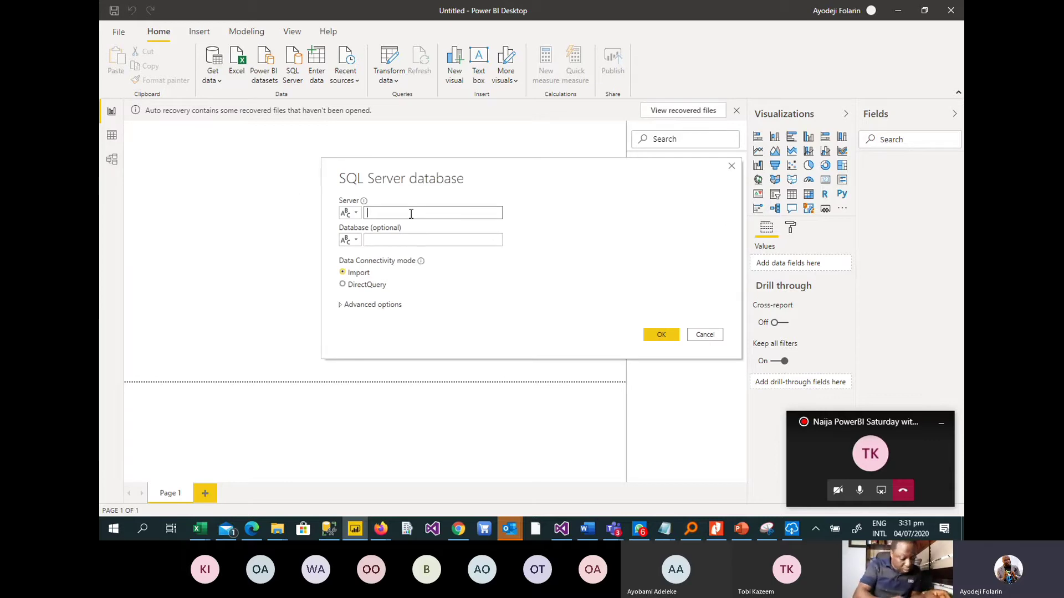
pyautogui.write('loca')
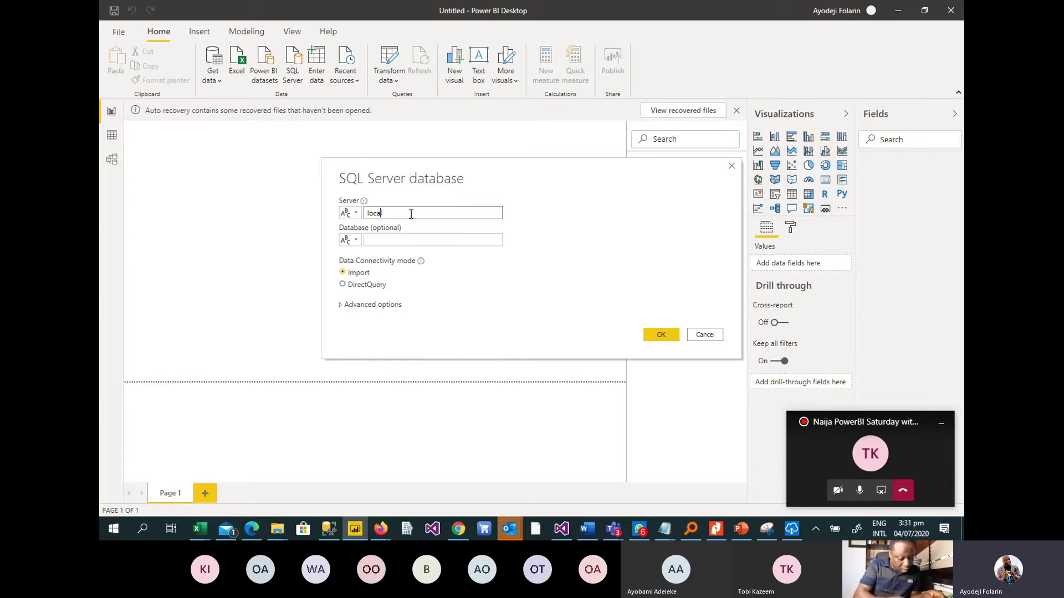
pyautogui.write('lhos')
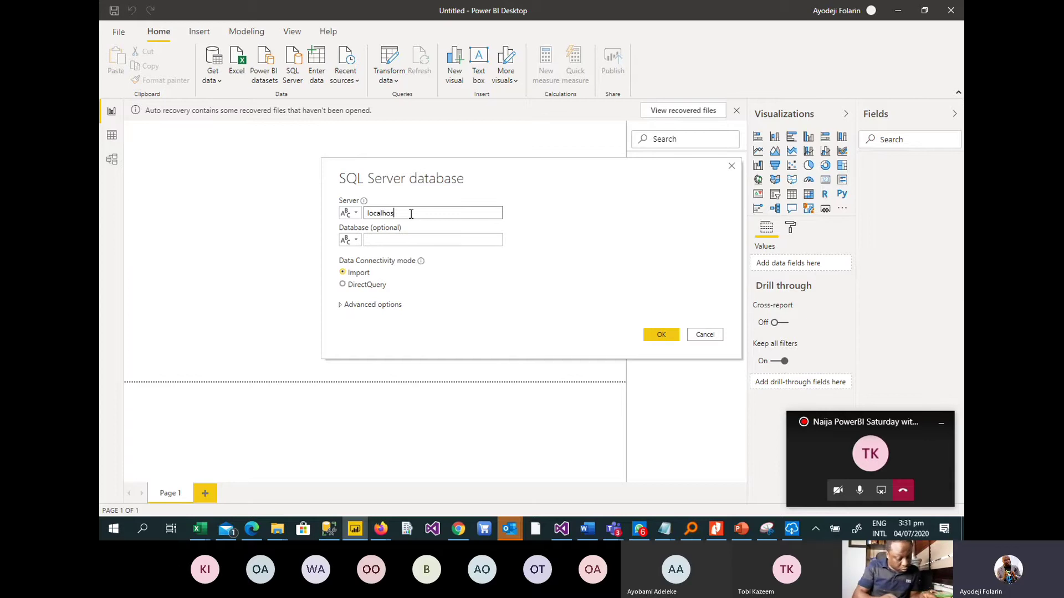
pyautogui.write('t')
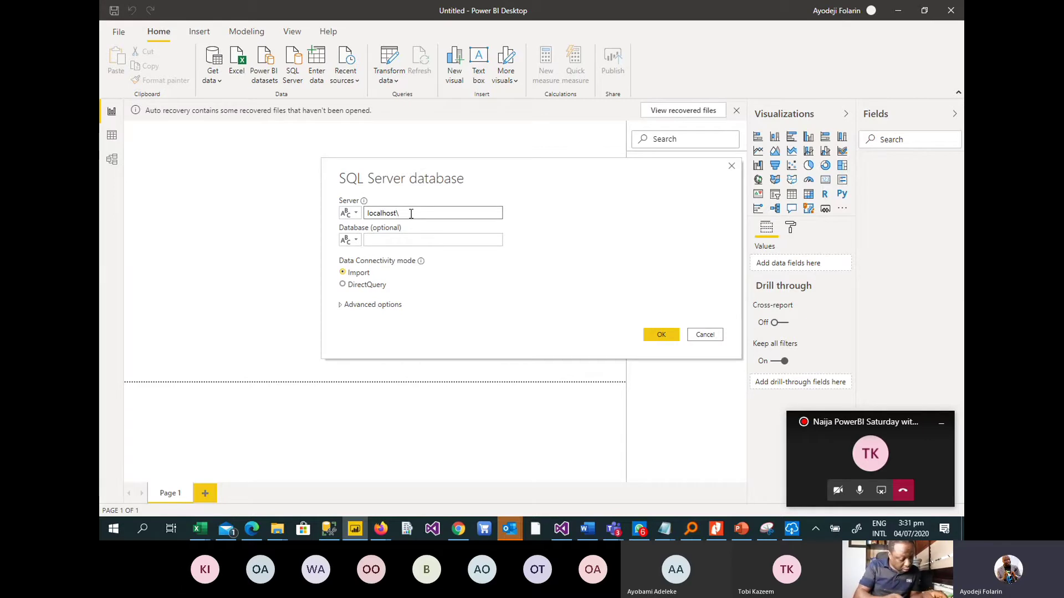
pyautogui.write('\\sqlserver')
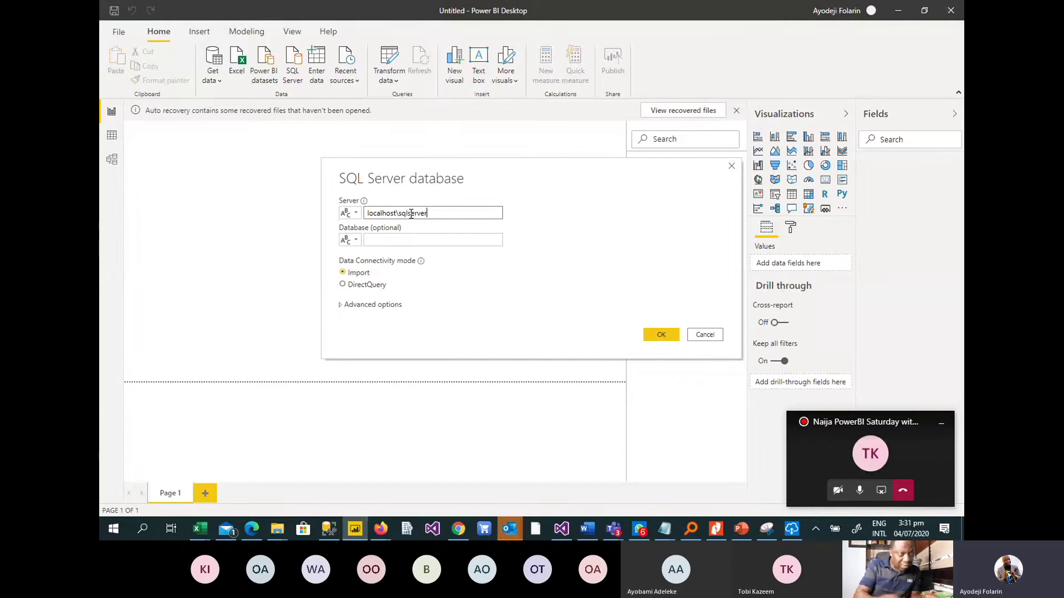
pyautogui.click(660, 335)
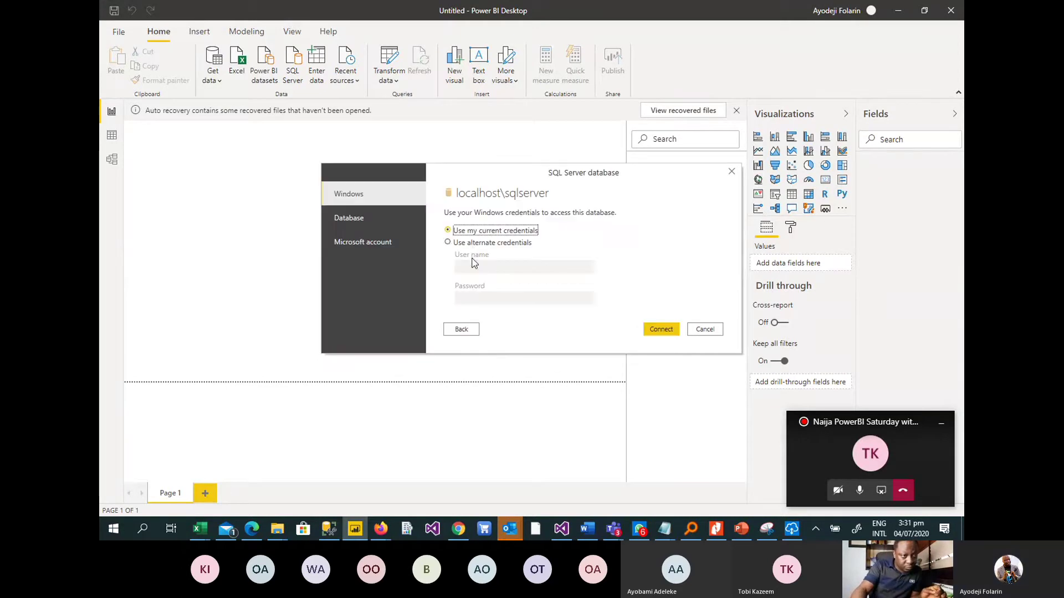
# Try alternate Windows credentials with a user name and password, then switch to database login after rejection.
pyautogui.click(477, 244)
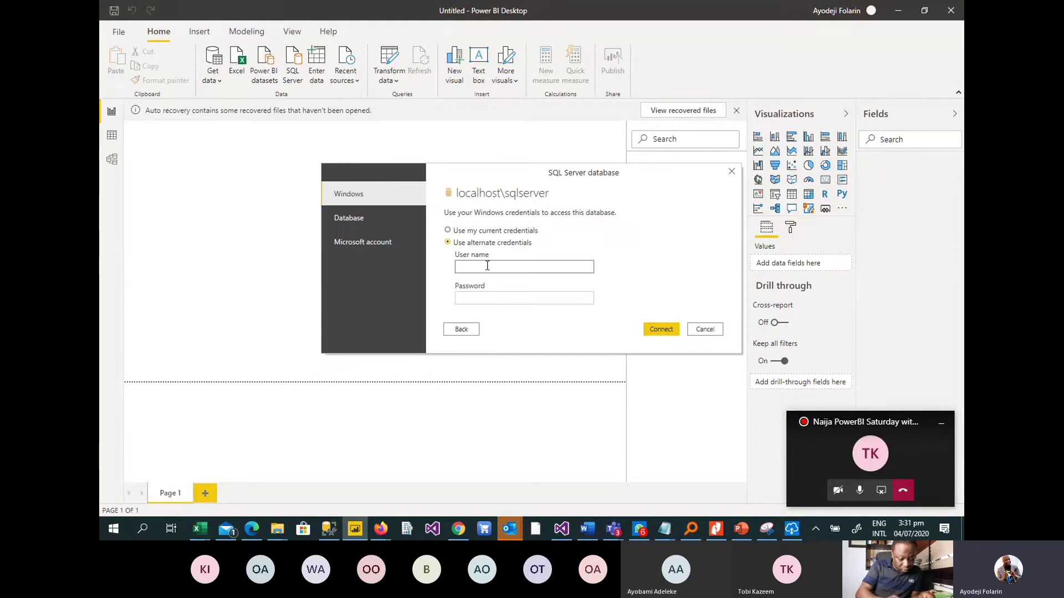
pyautogui.click(487, 266)
pyautogui.write('PBIS')
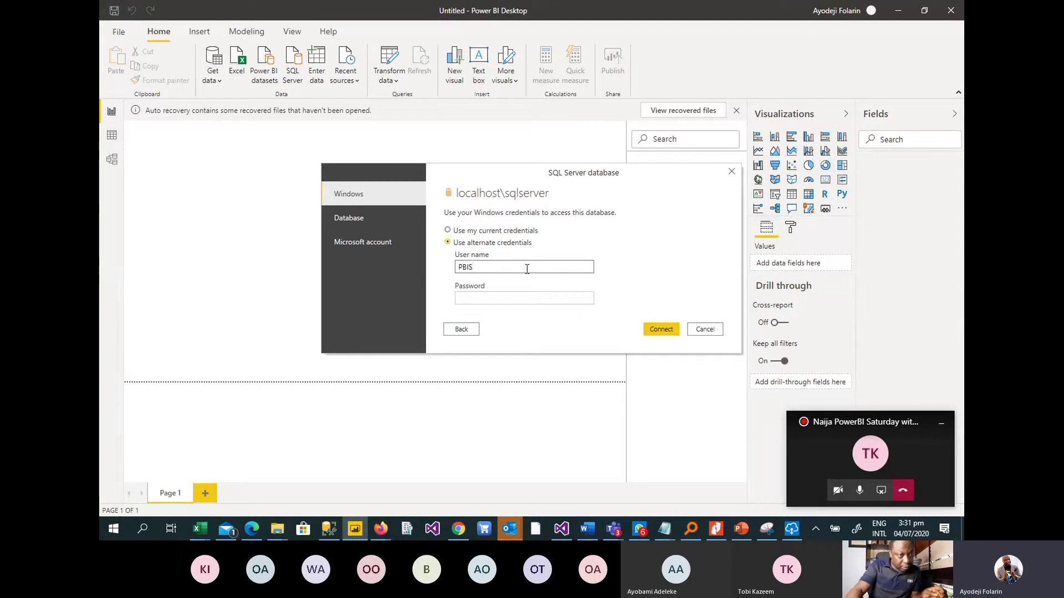
pyautogui.click(519, 297)
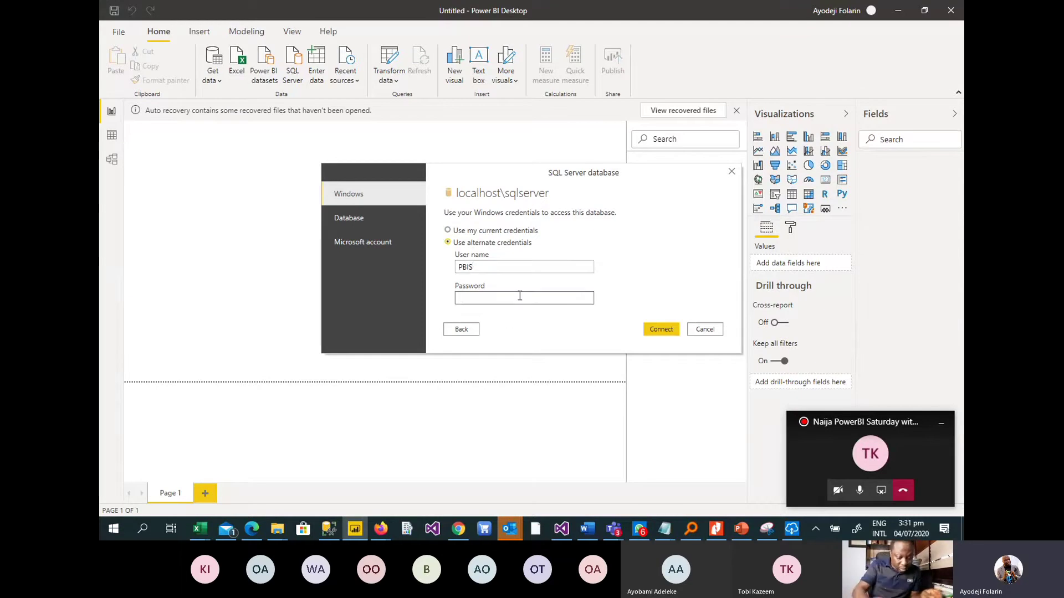
pyautogui.write('PBIS')
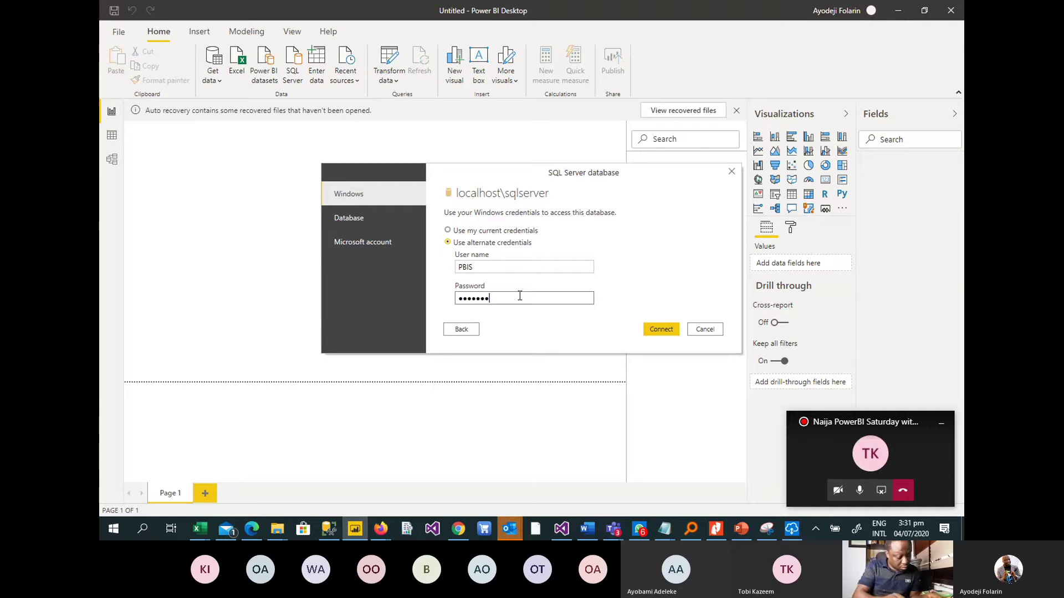
pyautogui.write('12')
pyautogui.press('Return')
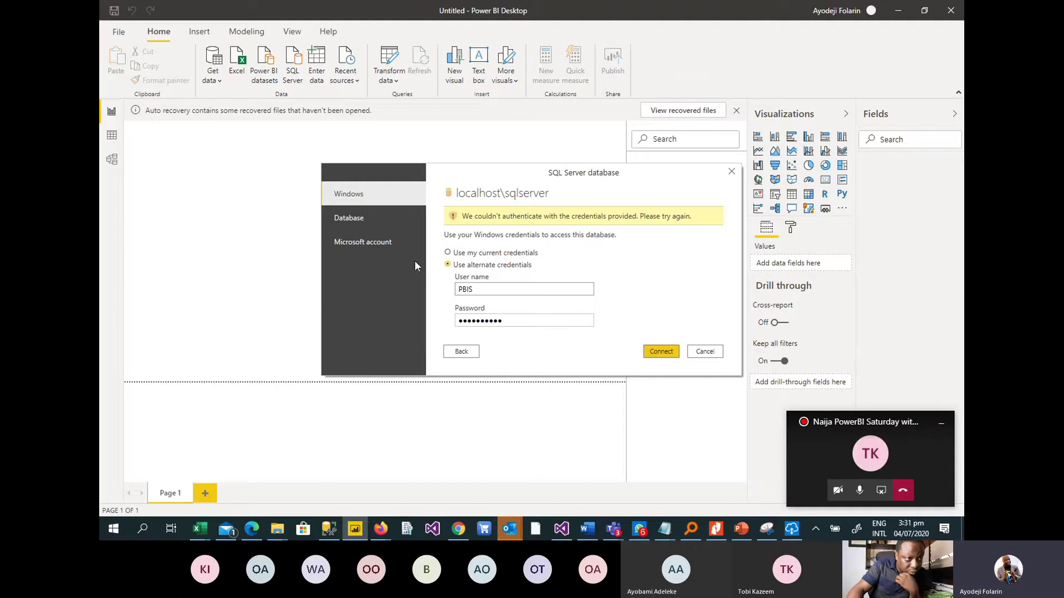
pyautogui.click(361, 220)
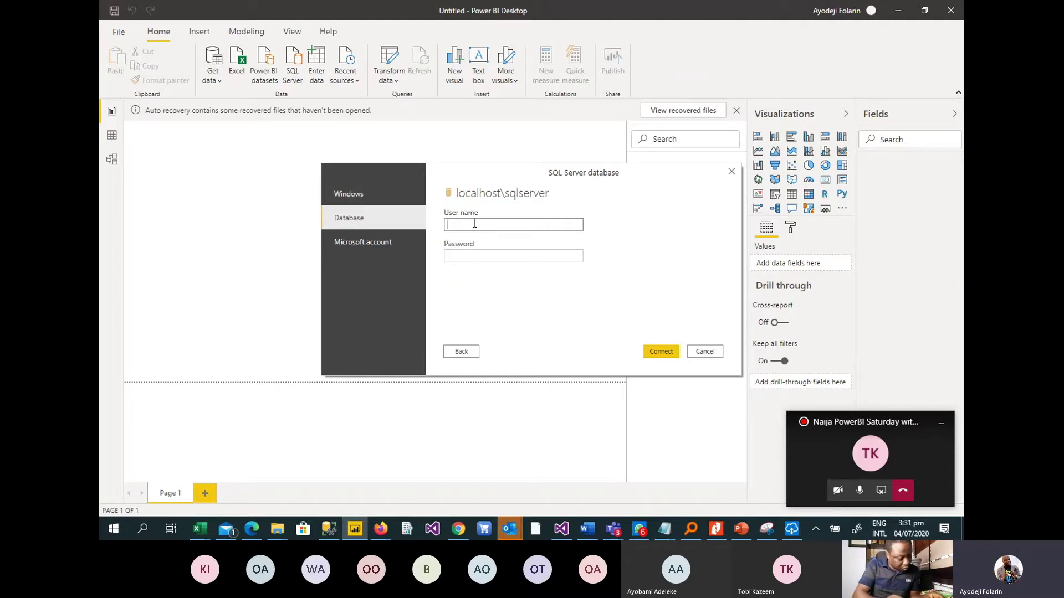
# Sign in with the SQL database user name and password, accepting a connection without encryption.
pyautogui.write('PBIS')
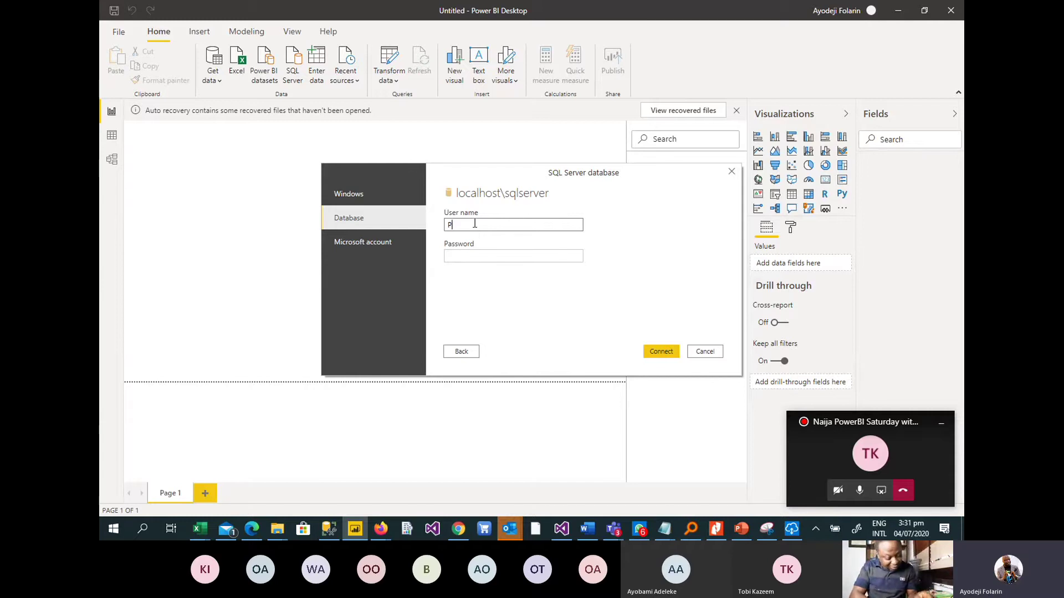
pyautogui.click(456, 262)
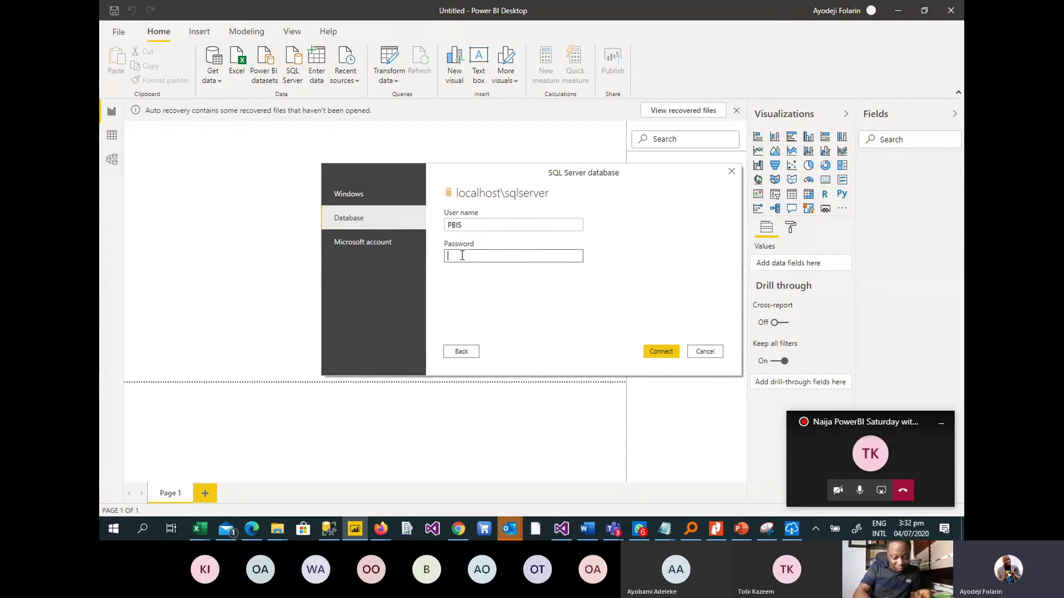
pyautogui.write('P')
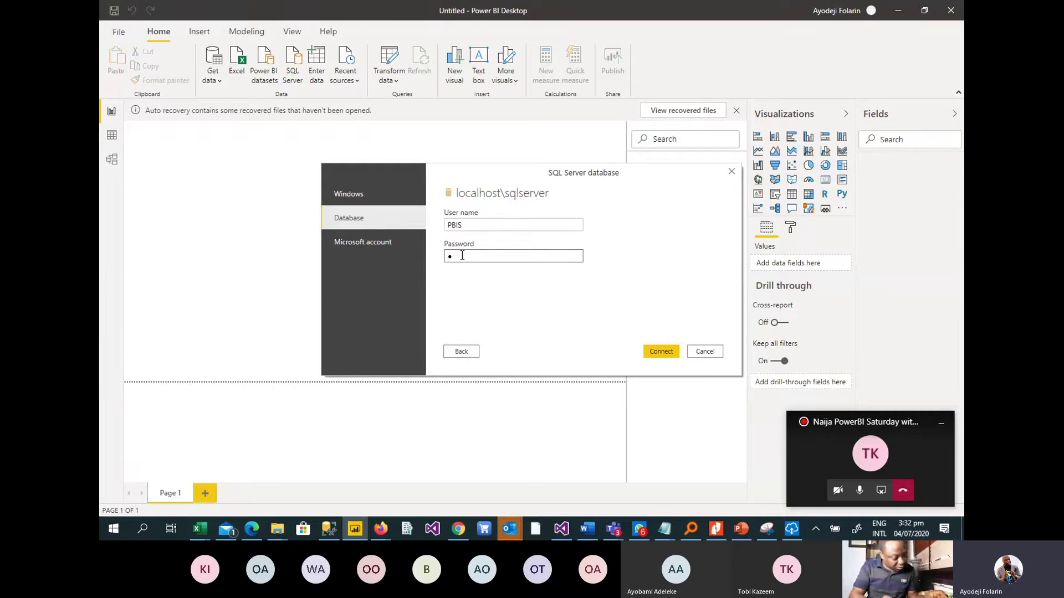
pyautogui.write('BIS12')
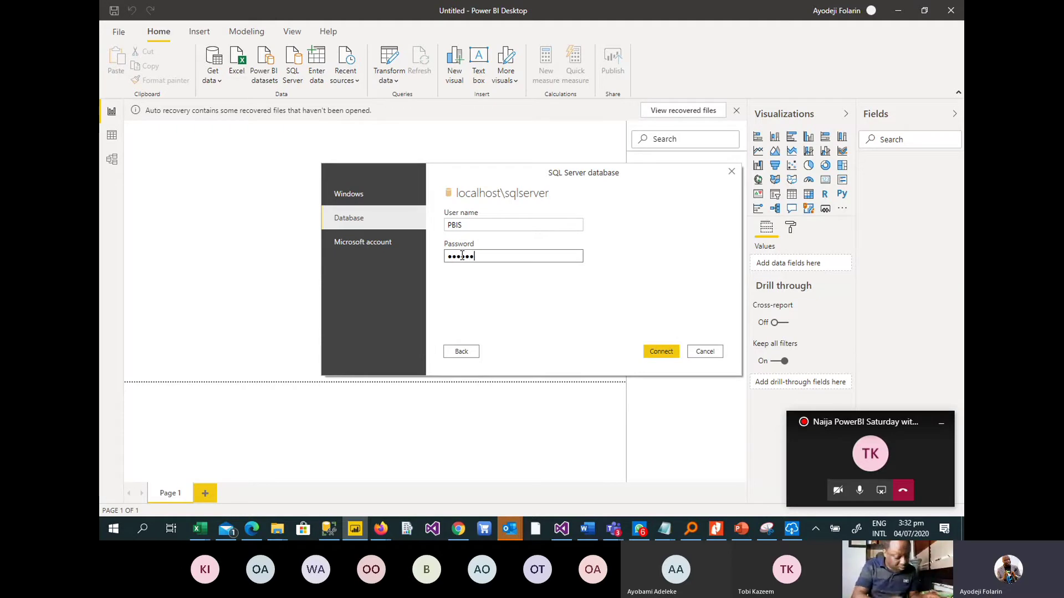
pyautogui.press('Return')
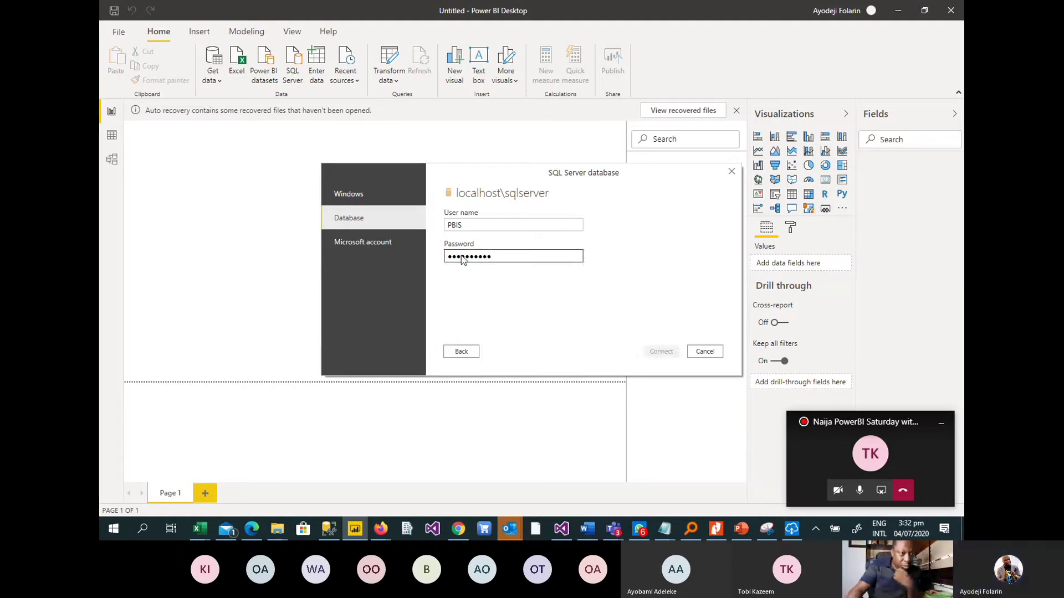
pyautogui.click(586, 293)
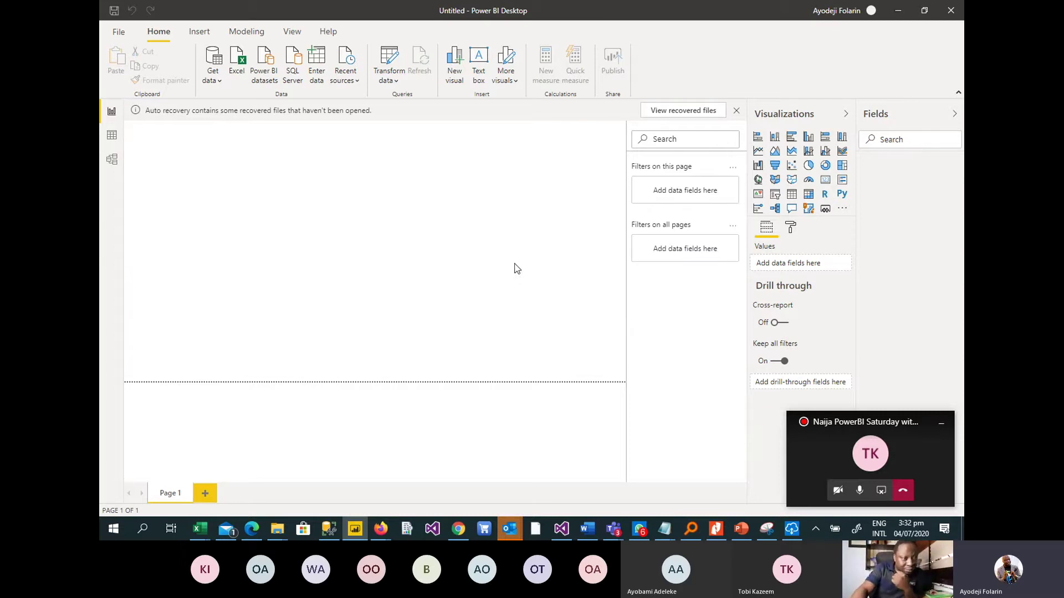
# Glance at SQL Server Management Studio, then return to Power BI Desktop's Navigator.
pyautogui.click(329, 531)
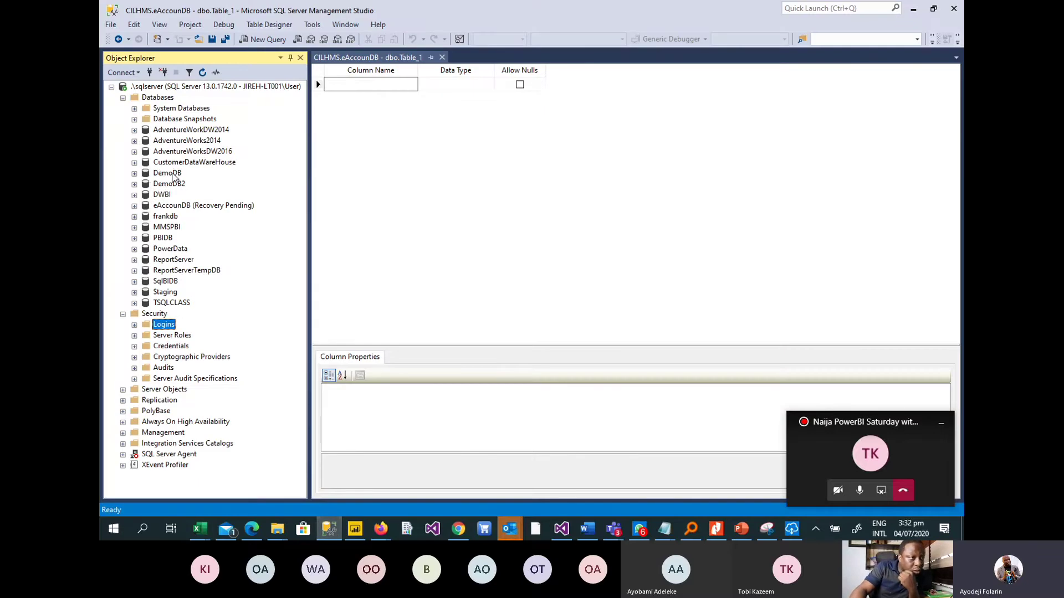
pyautogui.click(913, 9)
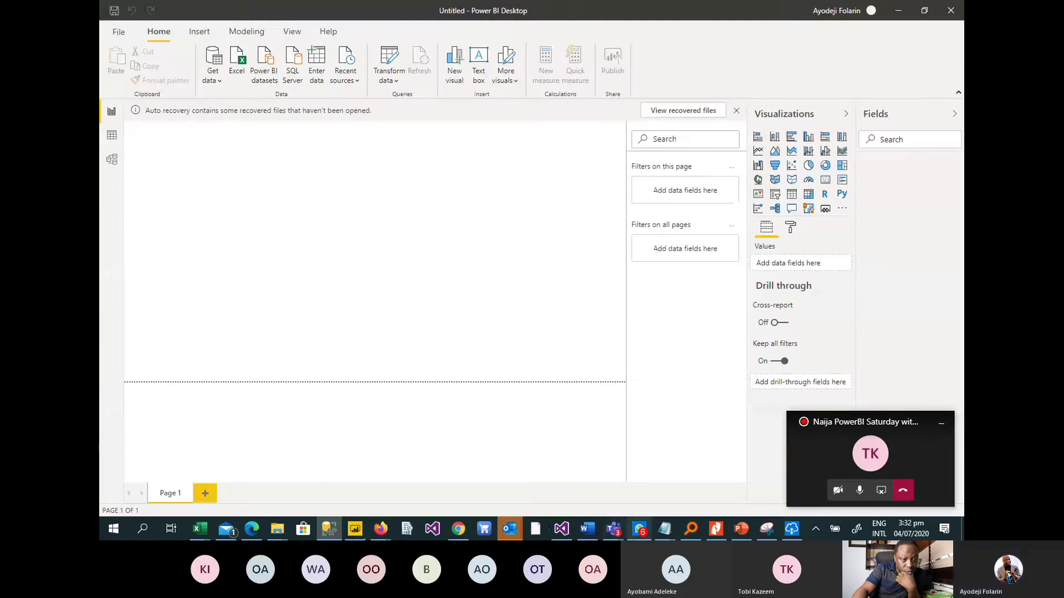
pyautogui.click(355, 531)
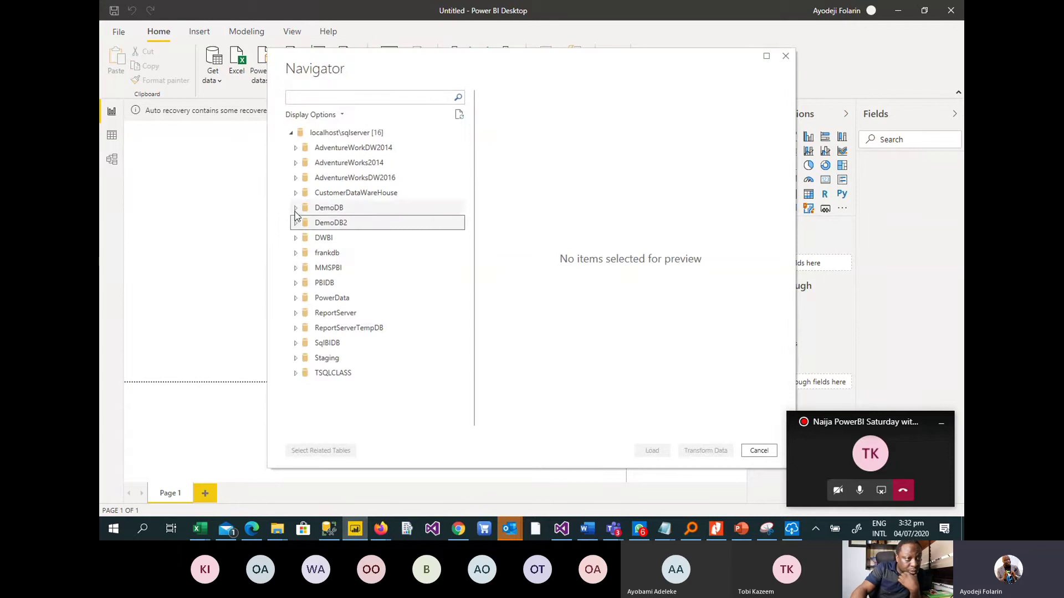
# Open DemoDB and submit a database login with the user name and password.
pyautogui.click(307, 213)
pyautogui.click(296, 208)
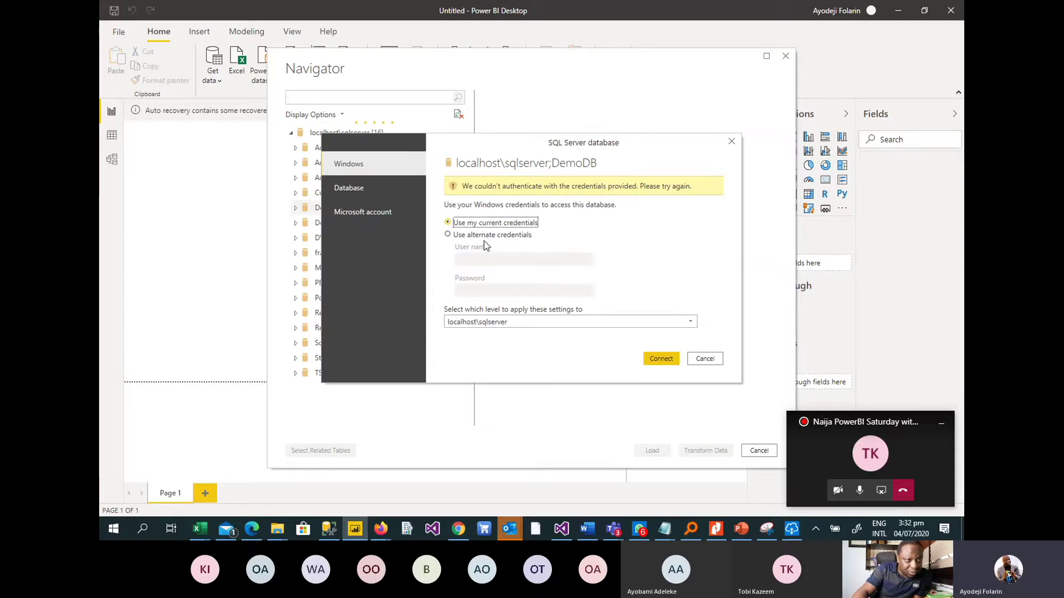
pyautogui.click(350, 187)
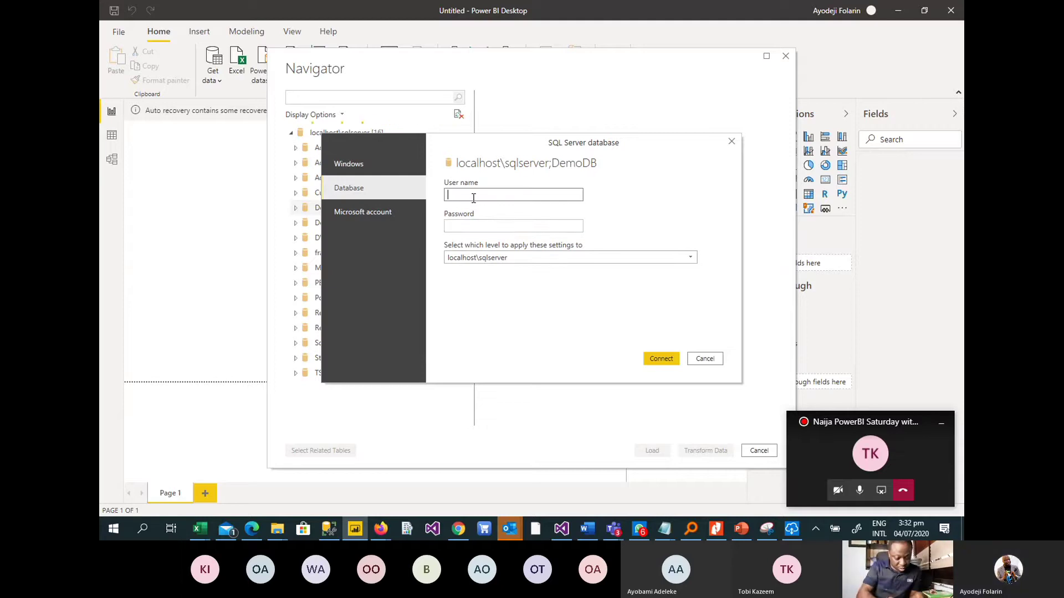
pyautogui.write('PBI')
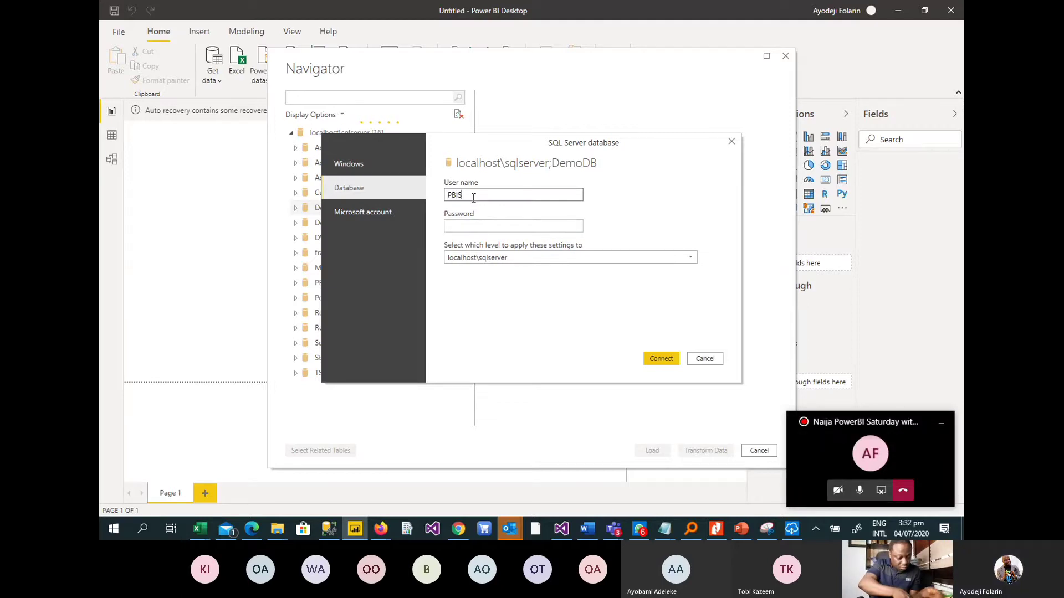
pyautogui.write('S')
pyautogui.press('Tab')
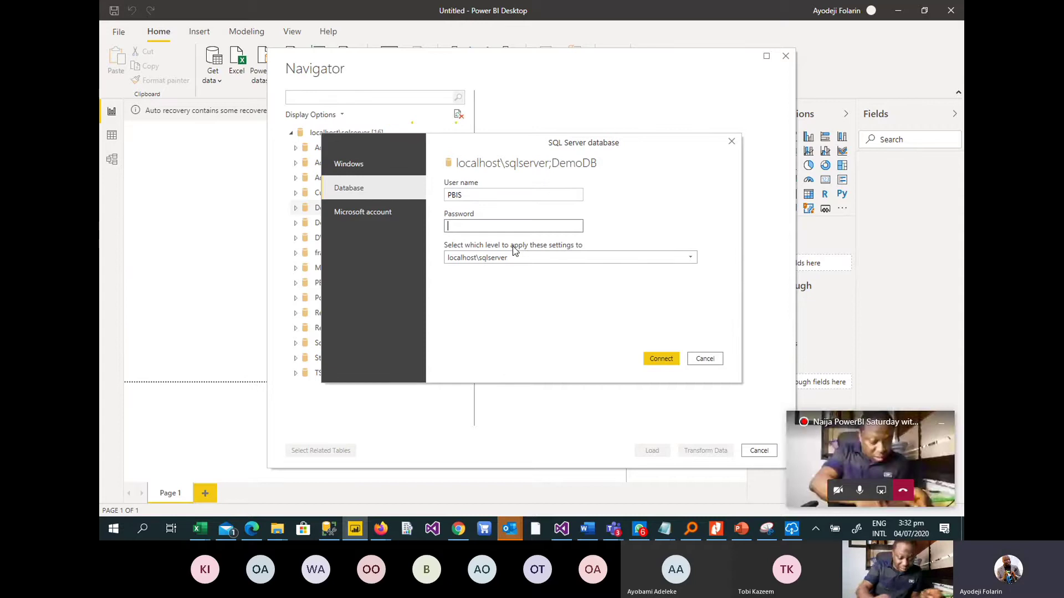
pyautogui.write('p')
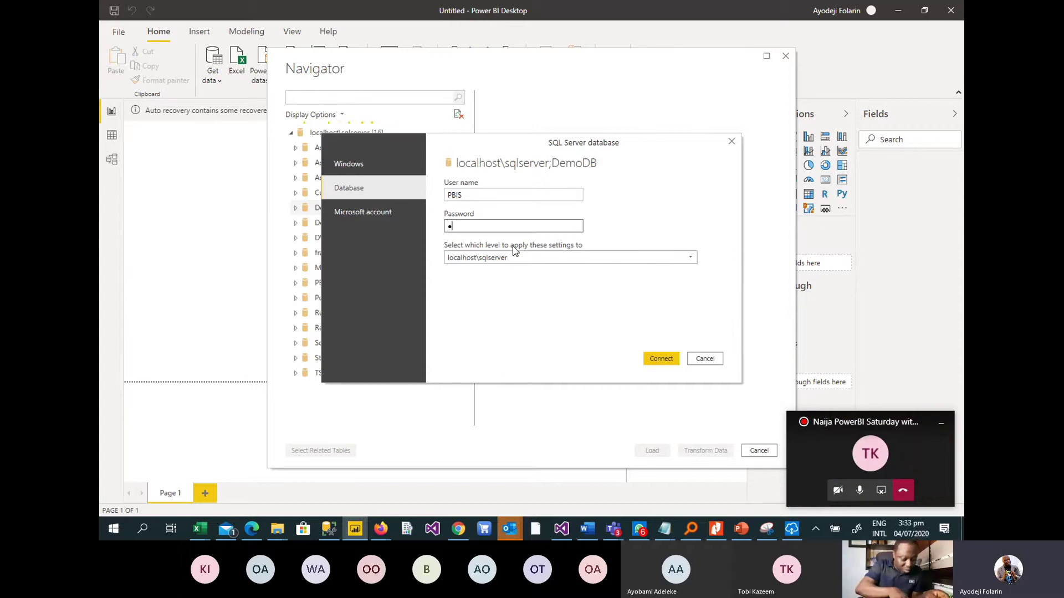
pyautogui.write('a')
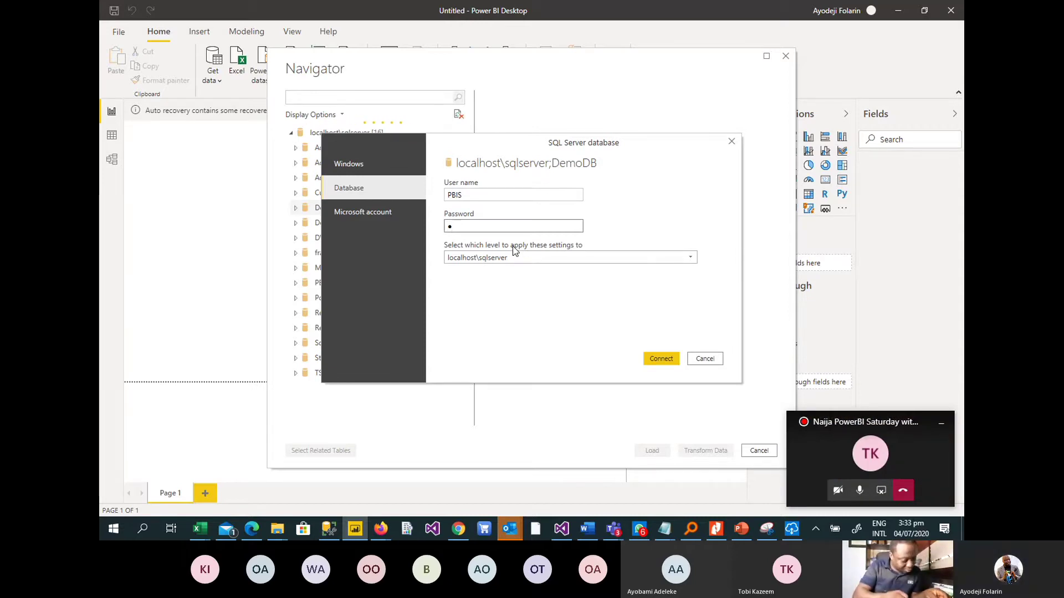
pyautogui.write('ssword12')
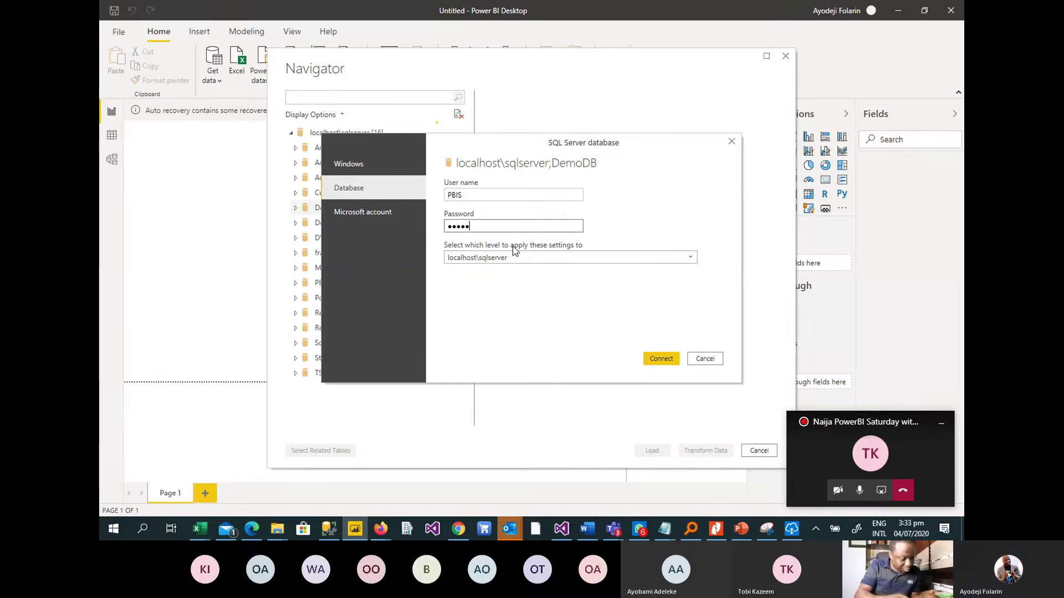
pyautogui.press('Return')
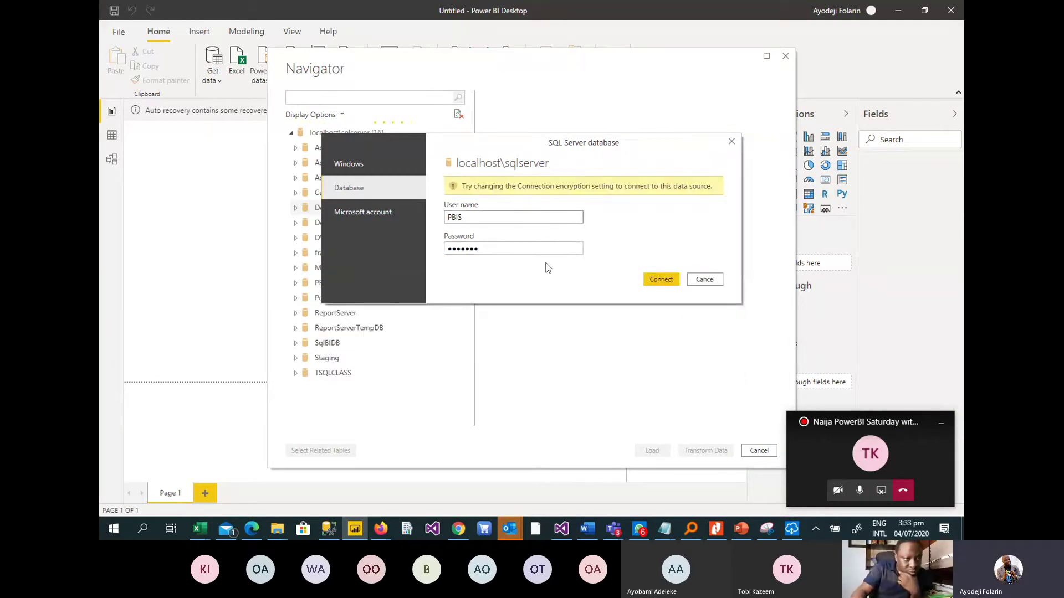
# Retry with a re-entered password and accept the unencrypted connection to the server.
pyautogui.press('Tab')
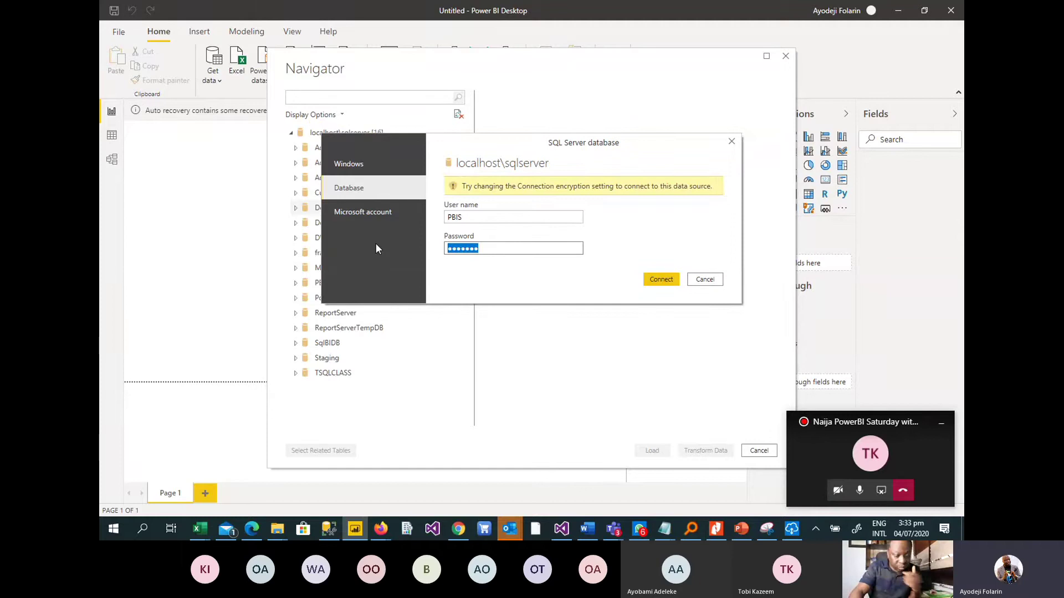
pyautogui.write('pbis')
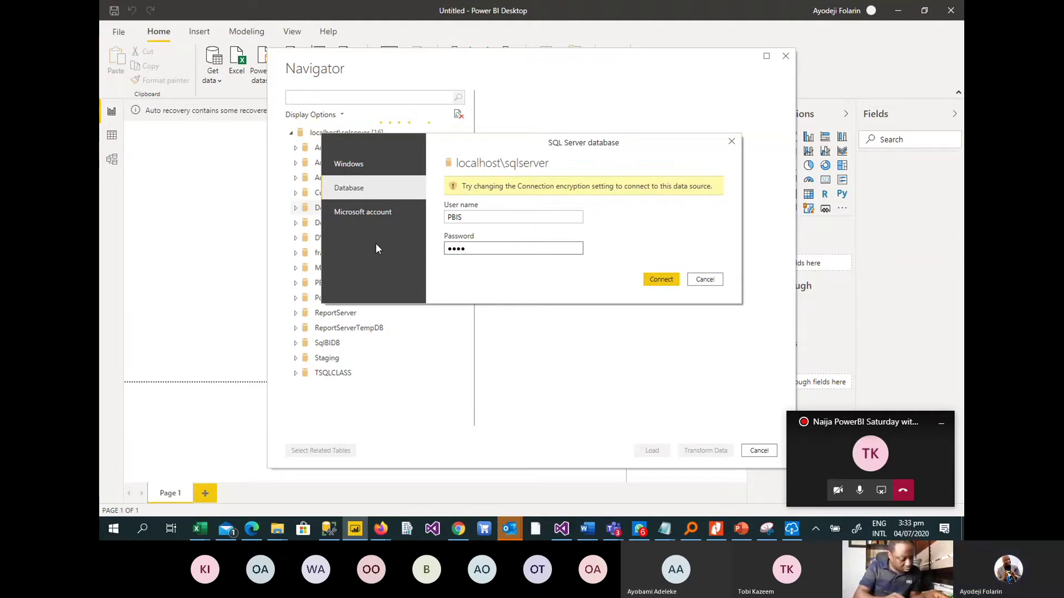
pyautogui.write('123456')
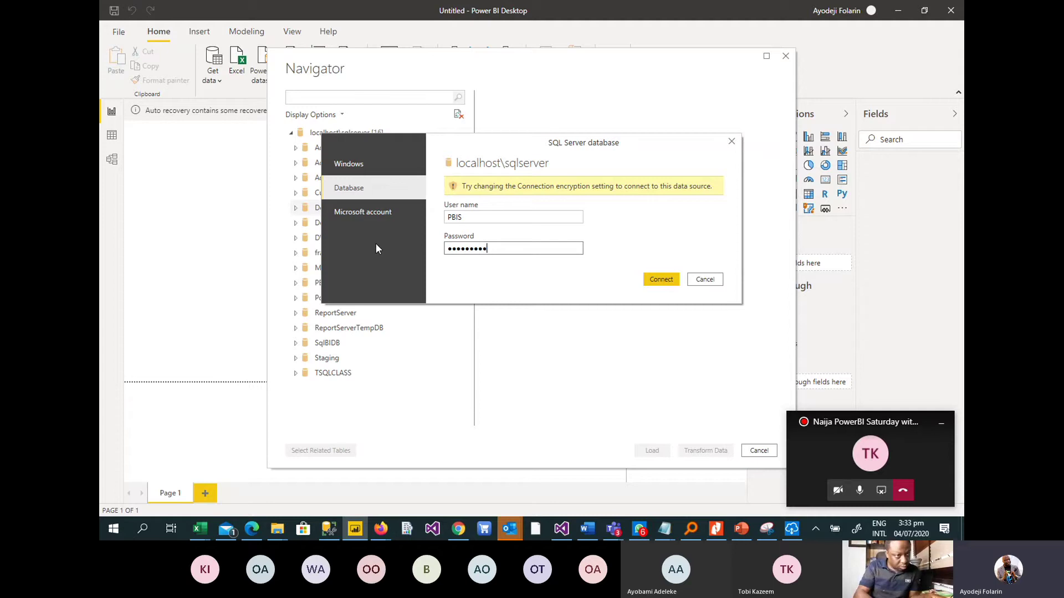
pyautogui.click(672, 279)
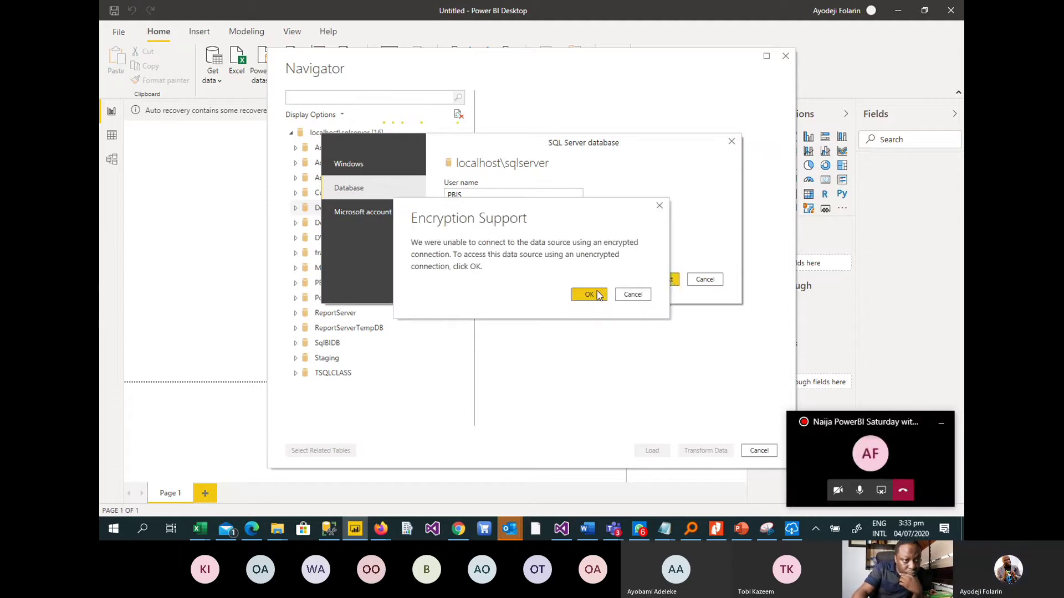
pyautogui.click(596, 295)
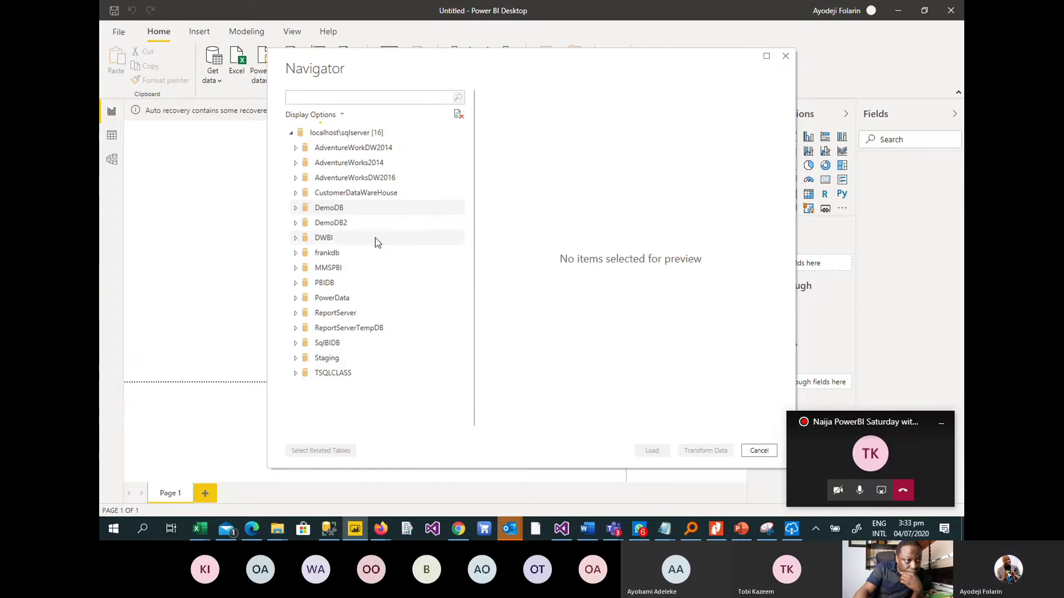
# Try opening DemoDB in the Navigator twice, then switch to SQL Server Management Studio.
pyautogui.click(295, 209)
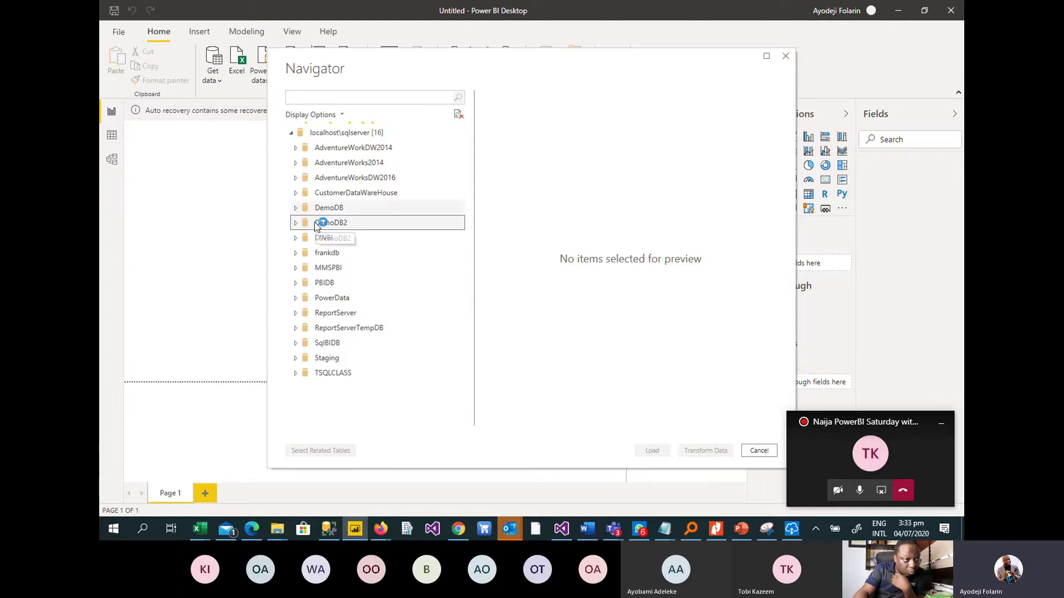
pyautogui.click(297, 210)
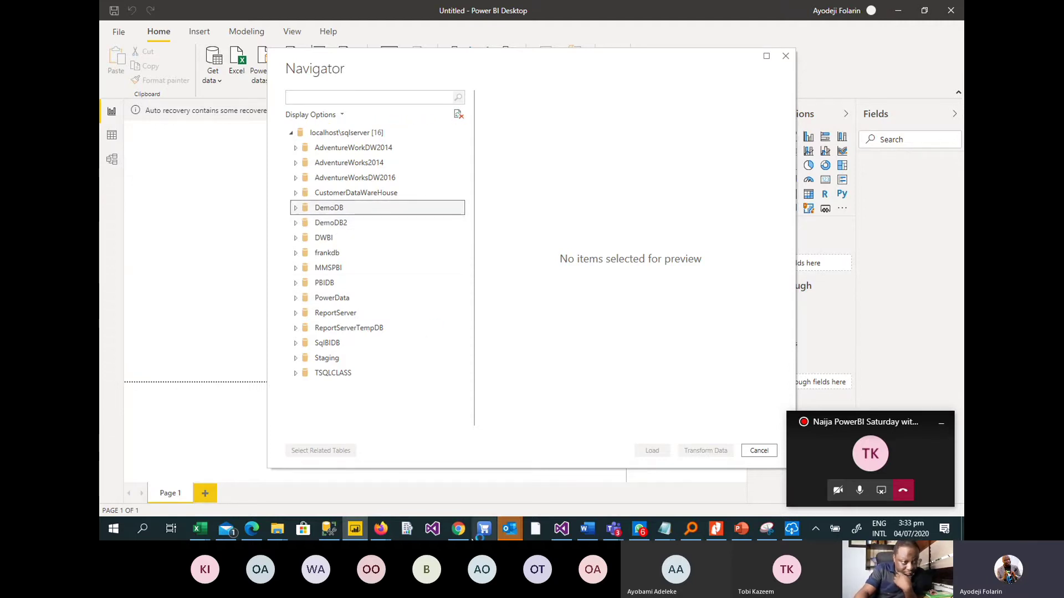
pyautogui.click(328, 529)
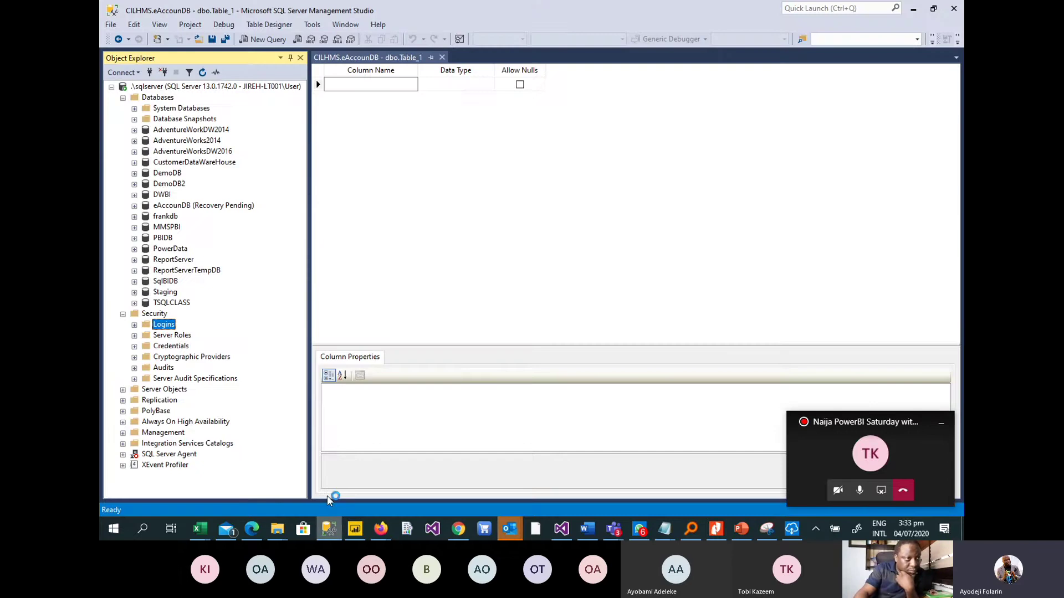
# Collapse and re-expand the Databases and Security folders in Object Explorer, then minimize SSMS.
pyautogui.click(123, 97)
pyautogui.click(123, 109)
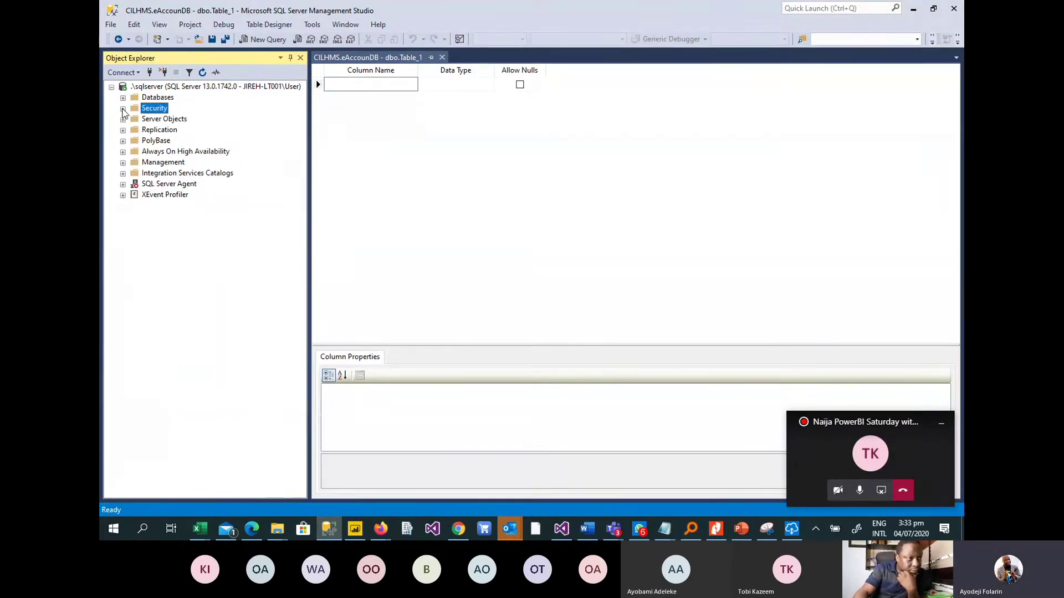
pyautogui.click(123, 97)
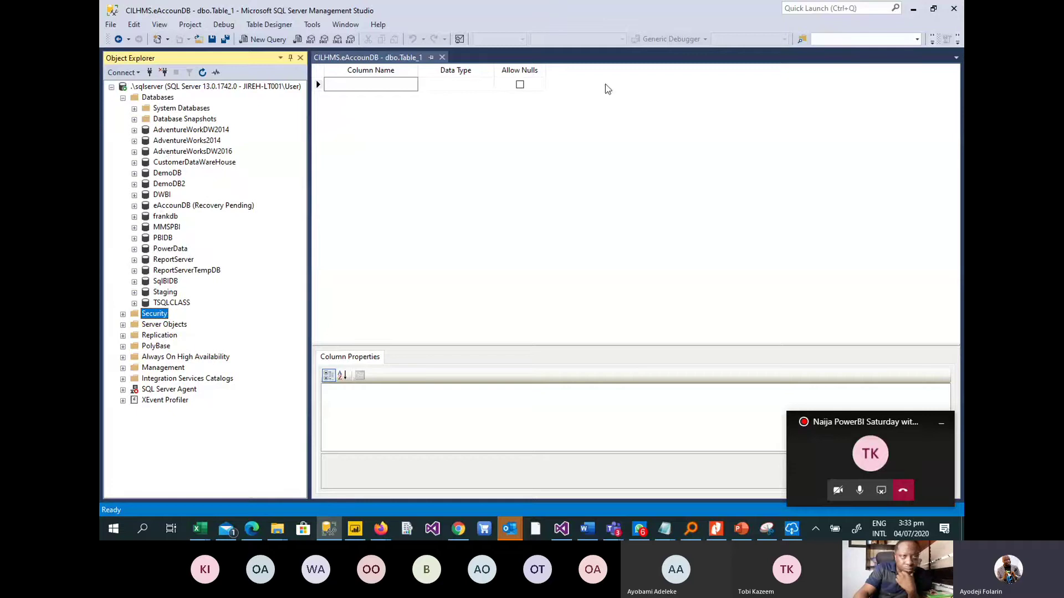
pyautogui.click(914, 9)
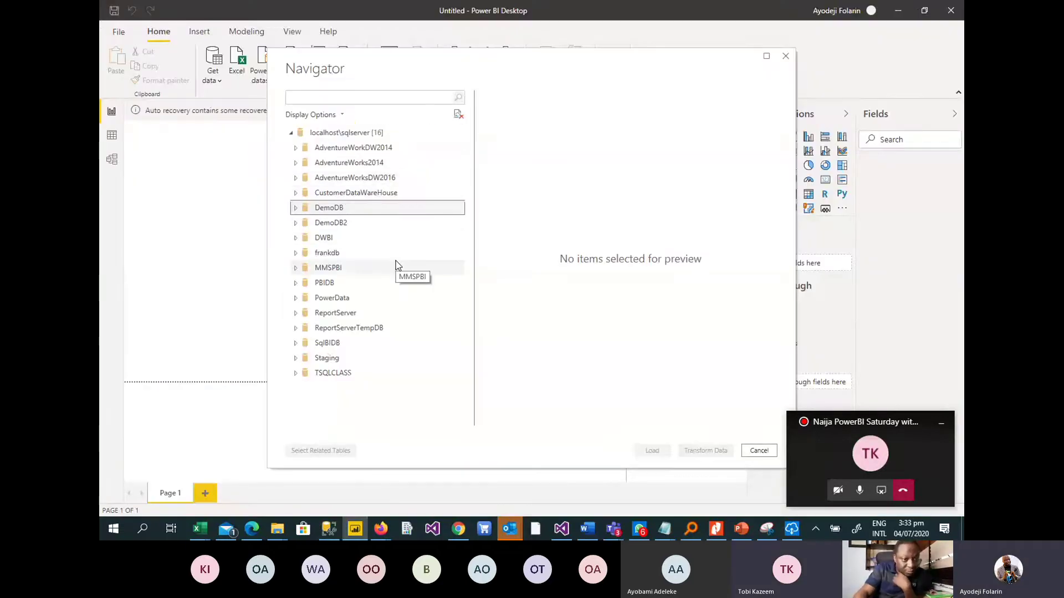
# Open DemoDB and apply the database login at the localhost\sqlserver;DemoDB level, then connect.
pyautogui.click(349, 209)
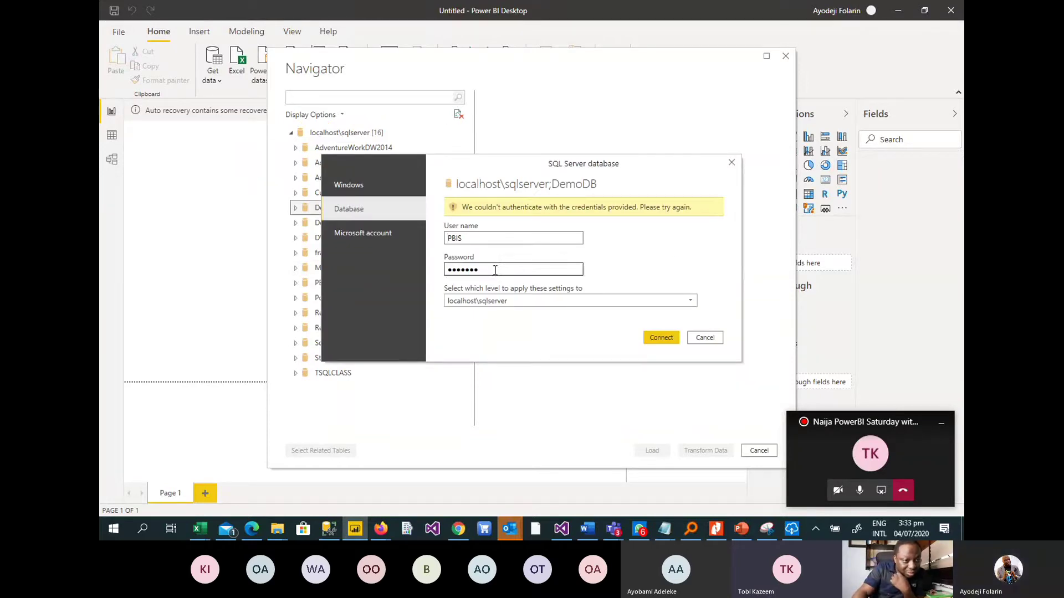
pyautogui.click(574, 303)
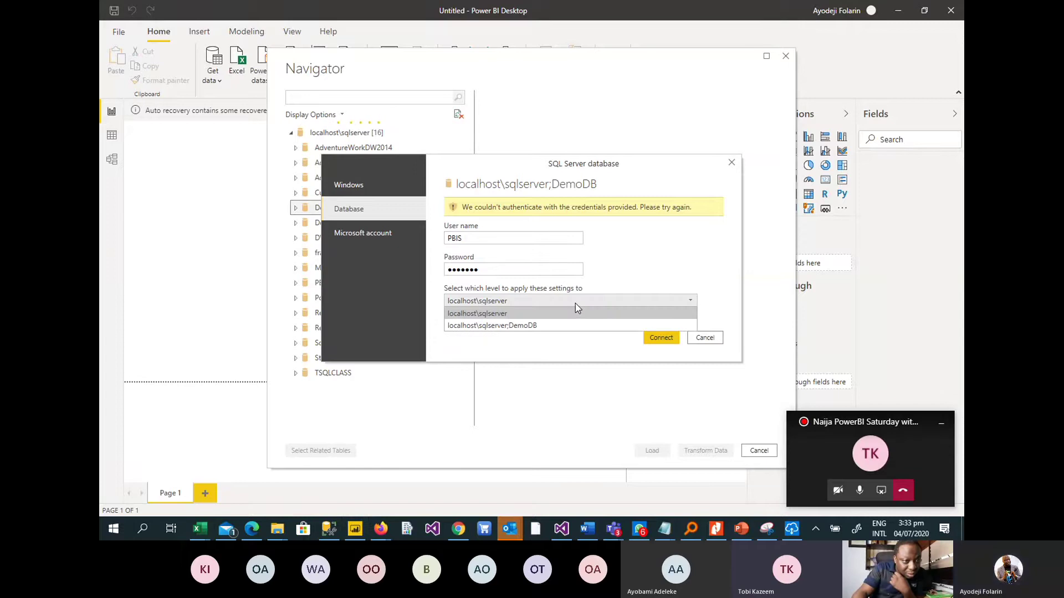
pyautogui.click(530, 327)
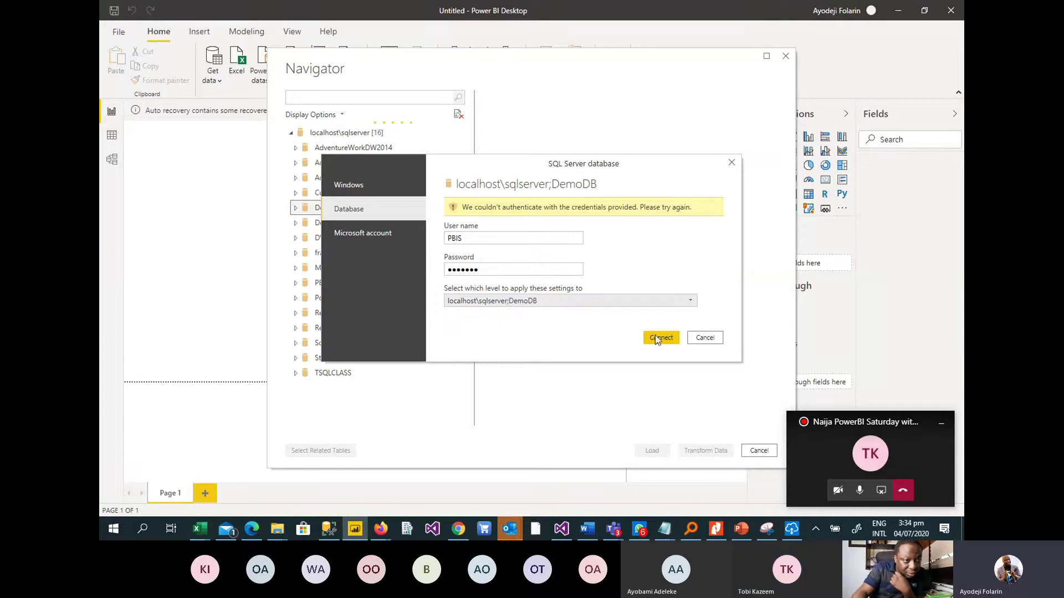
pyautogui.click(672, 344)
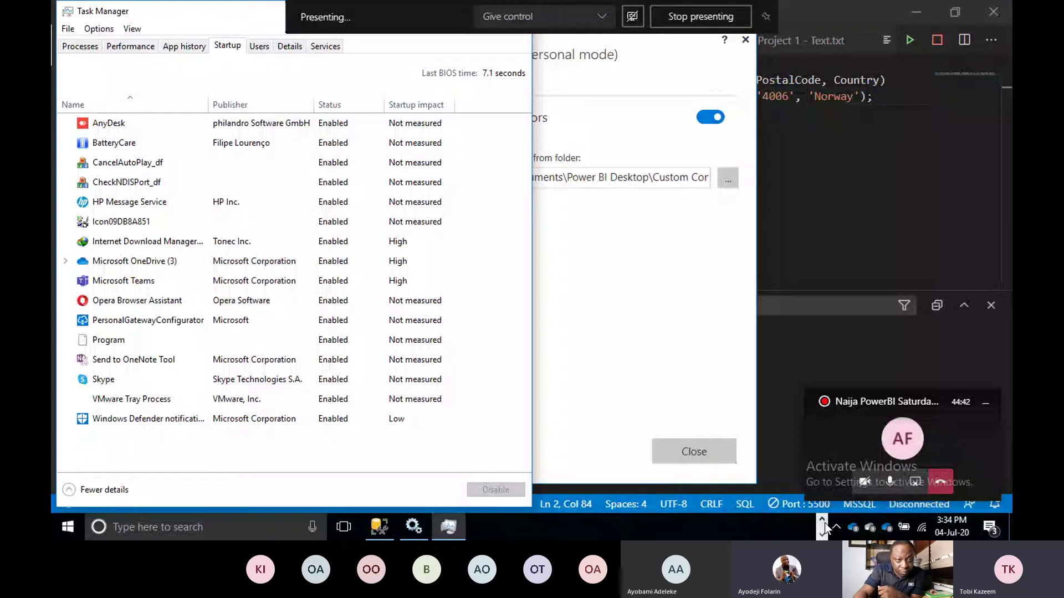
# Bring the Untitled Power BI window forward, start a new SQL Server connection, then switch to SSMS.
pyautogui.click(823, 522)
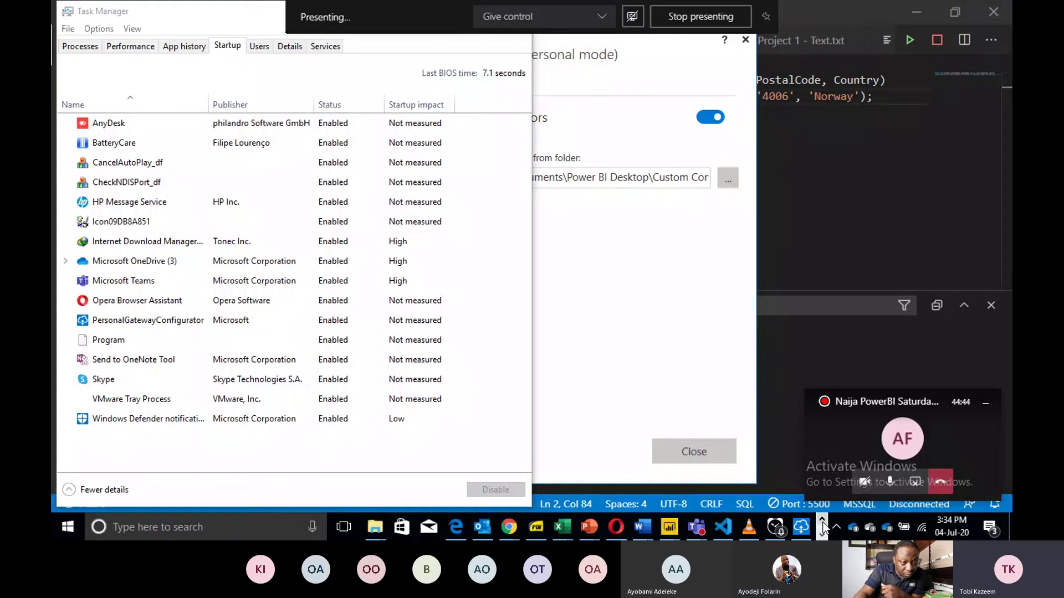
pyautogui.click(668, 525)
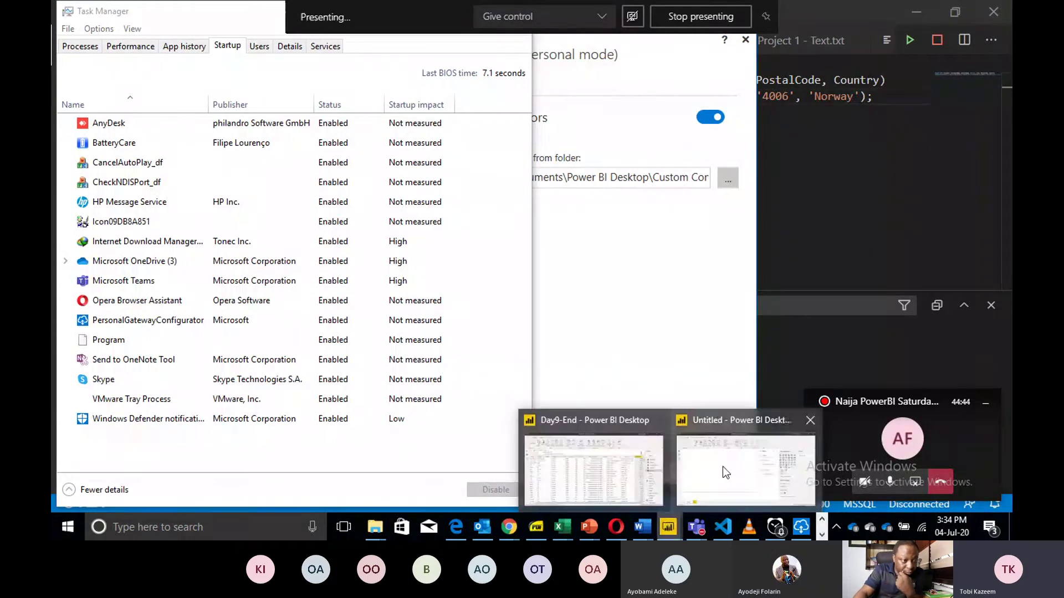
pyautogui.click(722, 466)
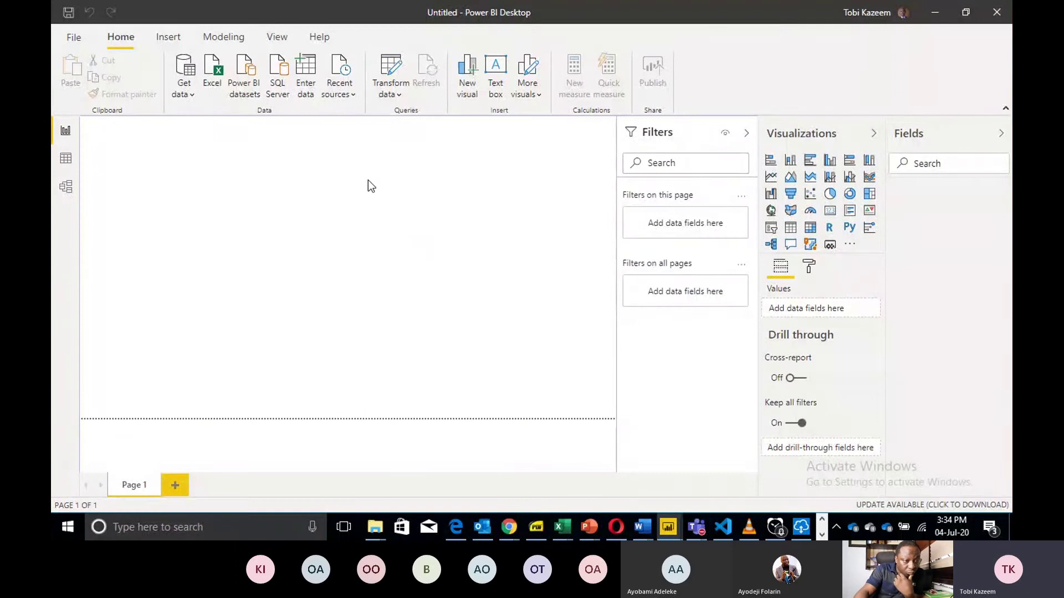
pyautogui.click(278, 88)
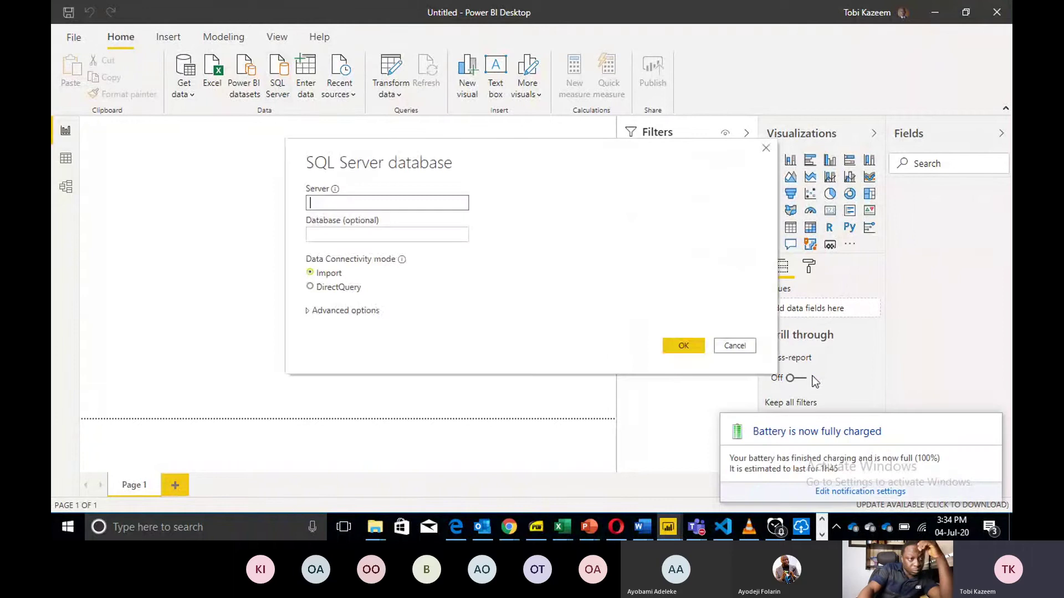
pyautogui.click(822, 535)
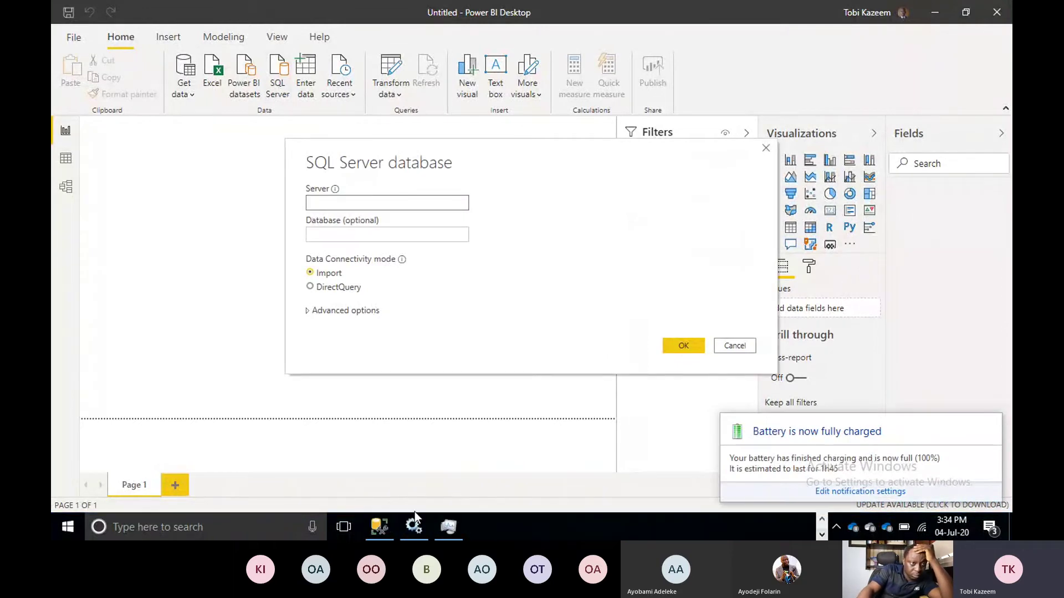
pyautogui.click(377, 529)
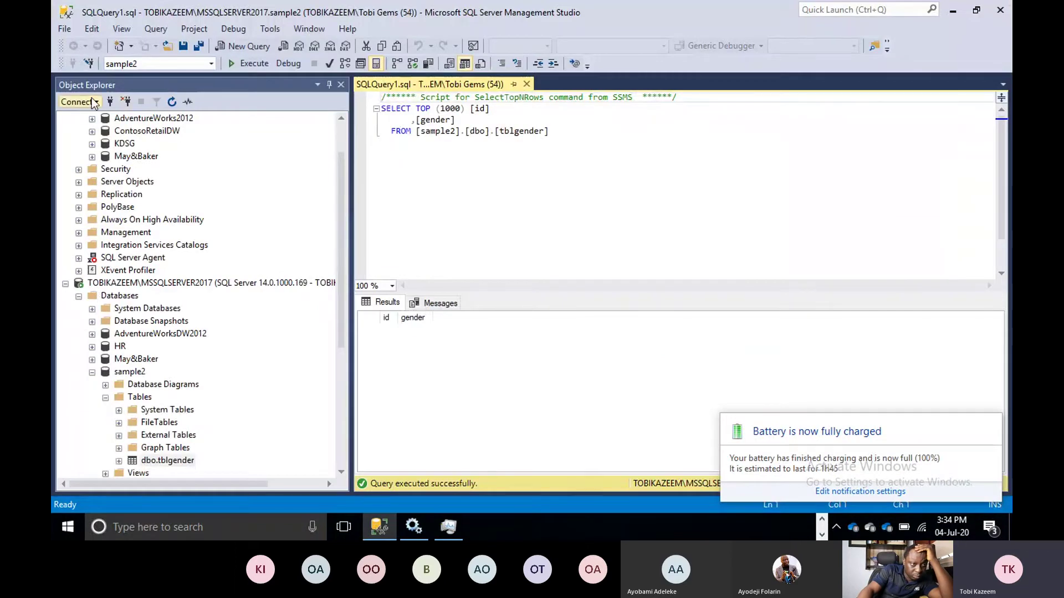
# Start an Object Explorer database engine connection, then paste the MSSQLSERVER2017 server name into Power BI's form.
pyautogui.click(94, 102)
pyautogui.click(91, 114)
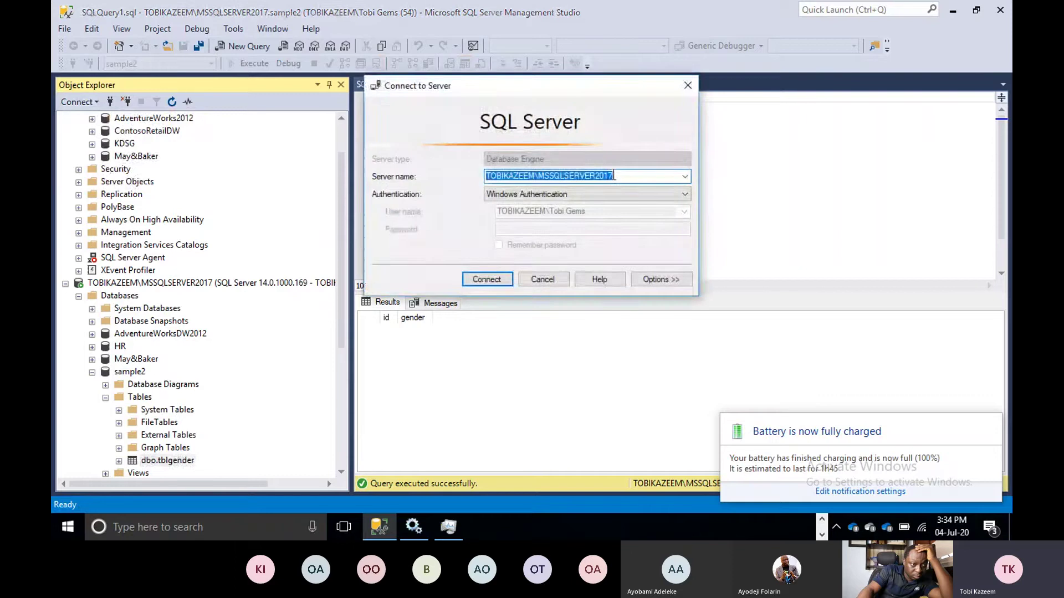
pyautogui.click(822, 521)
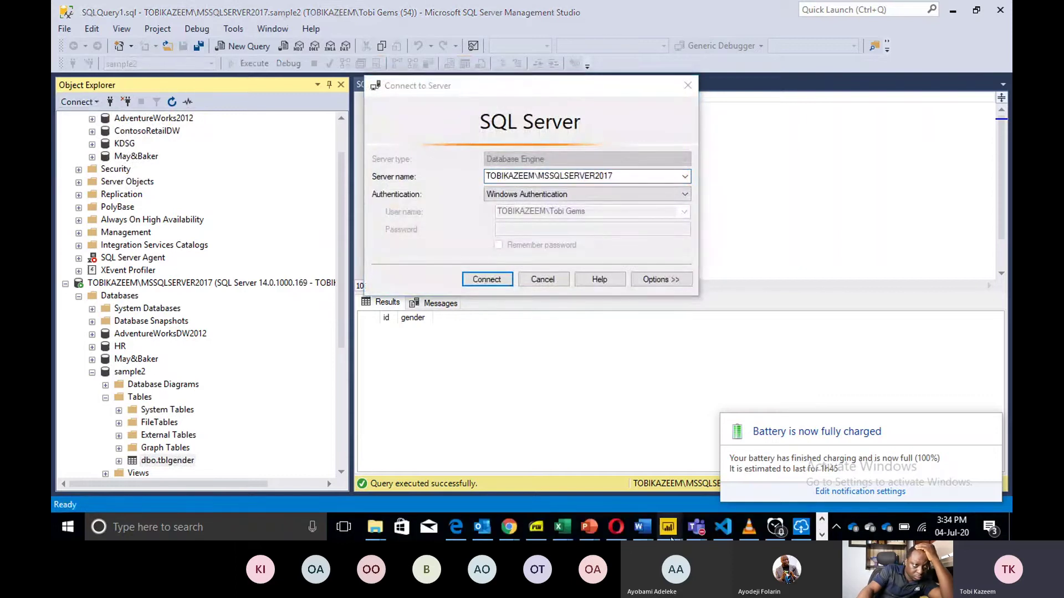
pyautogui.moveTo(670, 529)
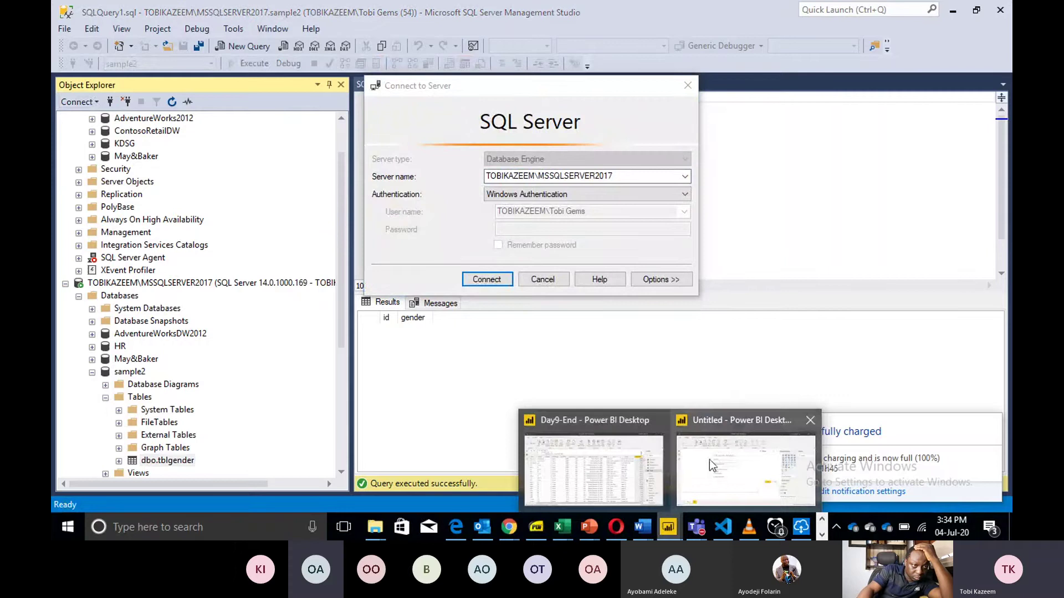
pyautogui.click(709, 460)
pyautogui.write('TOBIKAZEEM\\MSSQLSERVER2017')
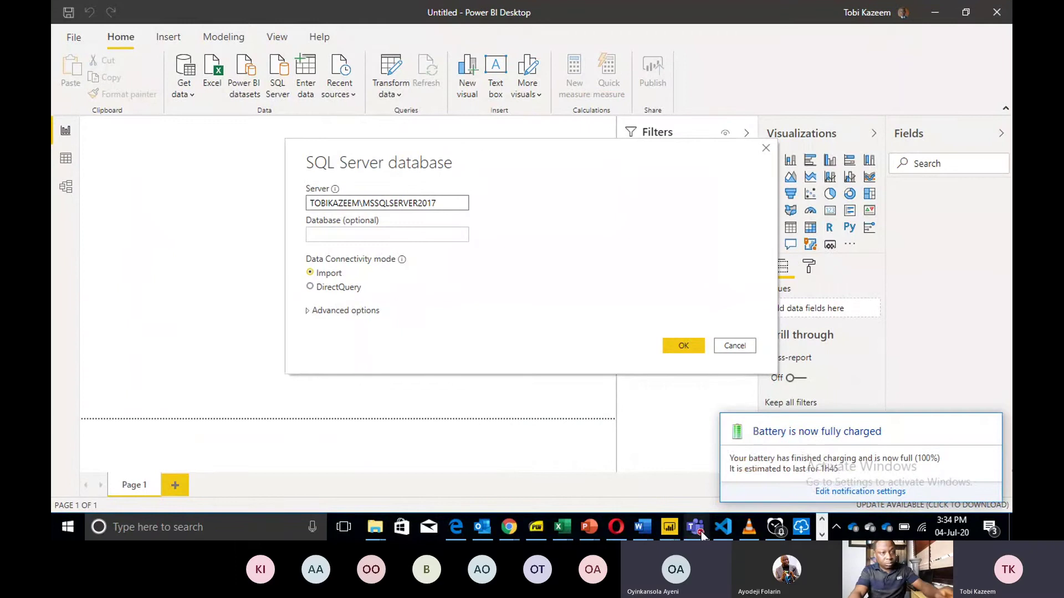
# Switch to the Meeting | Microsoft Teams window from the taskbar.
pyautogui.moveTo(692, 526)
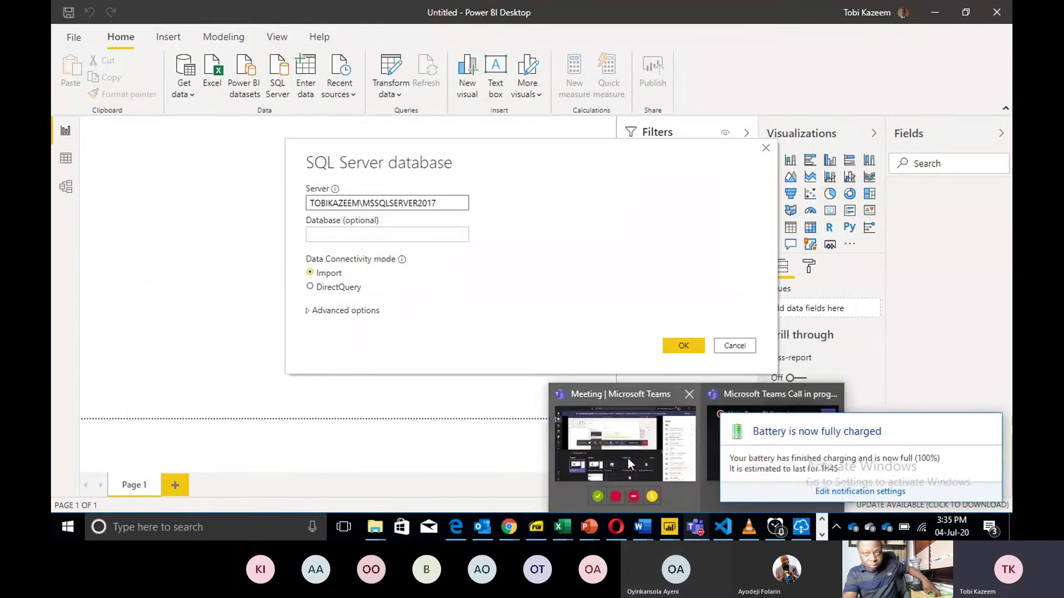
pyautogui.click(630, 464)
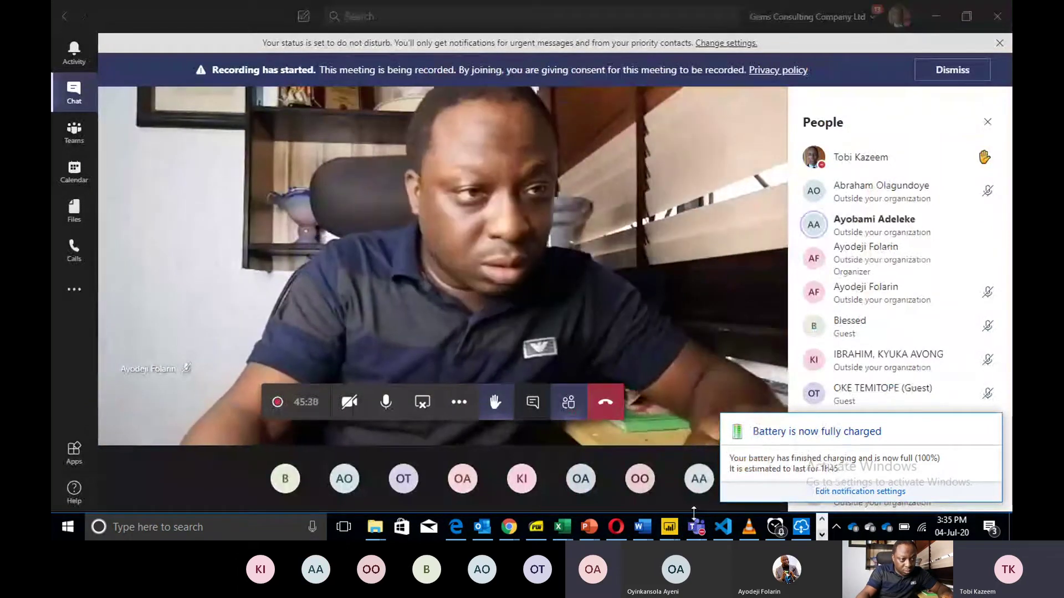
# Dismiss the Teams battery notification and switch back to the SSMS SQLQuery1.sql window.
pyautogui.moveTo(797, 533)
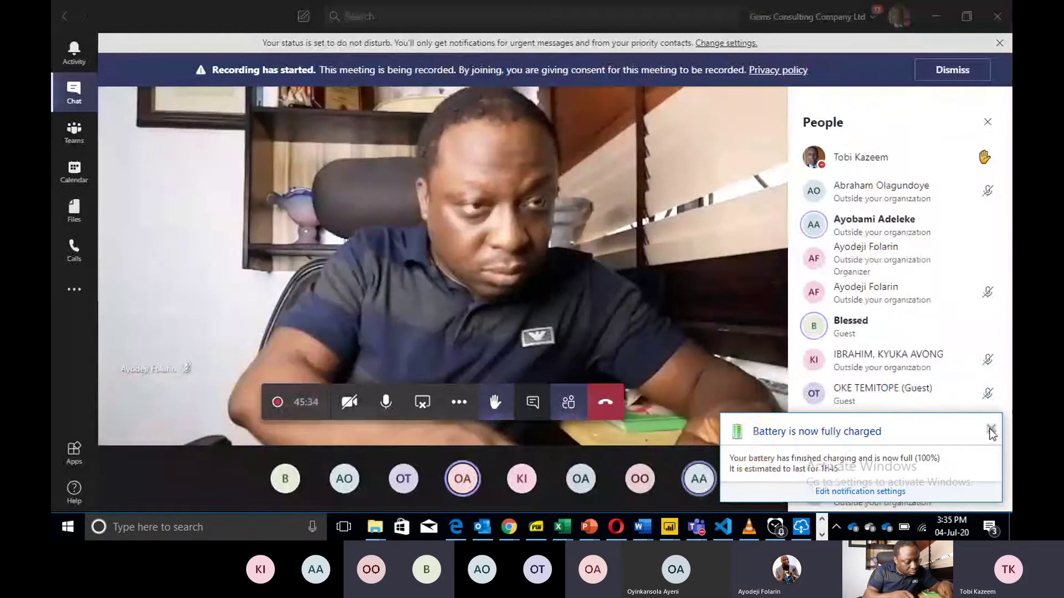
pyautogui.click(989, 430)
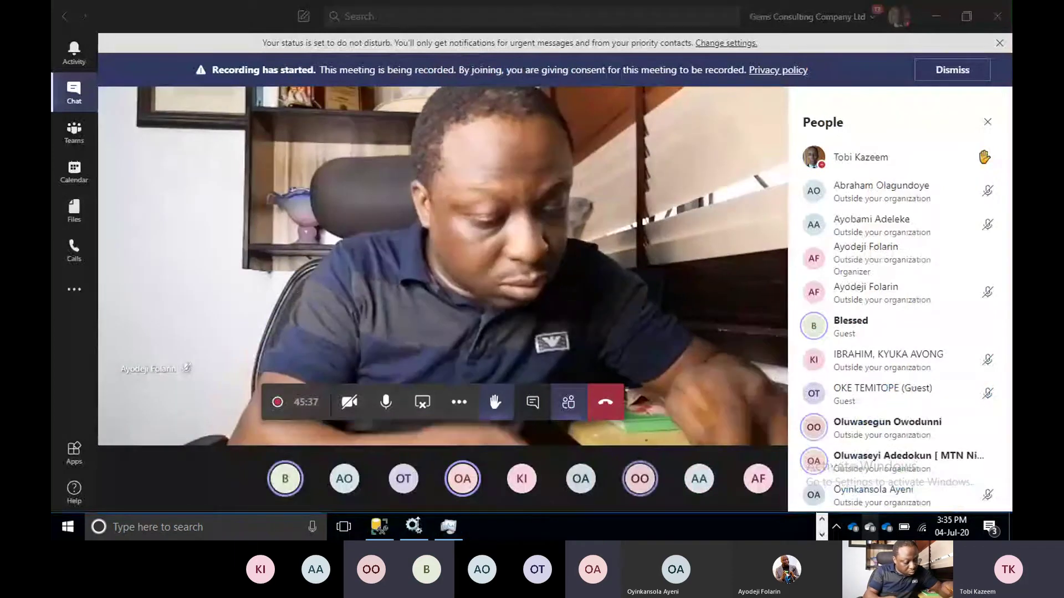
pyautogui.click(387, 537)
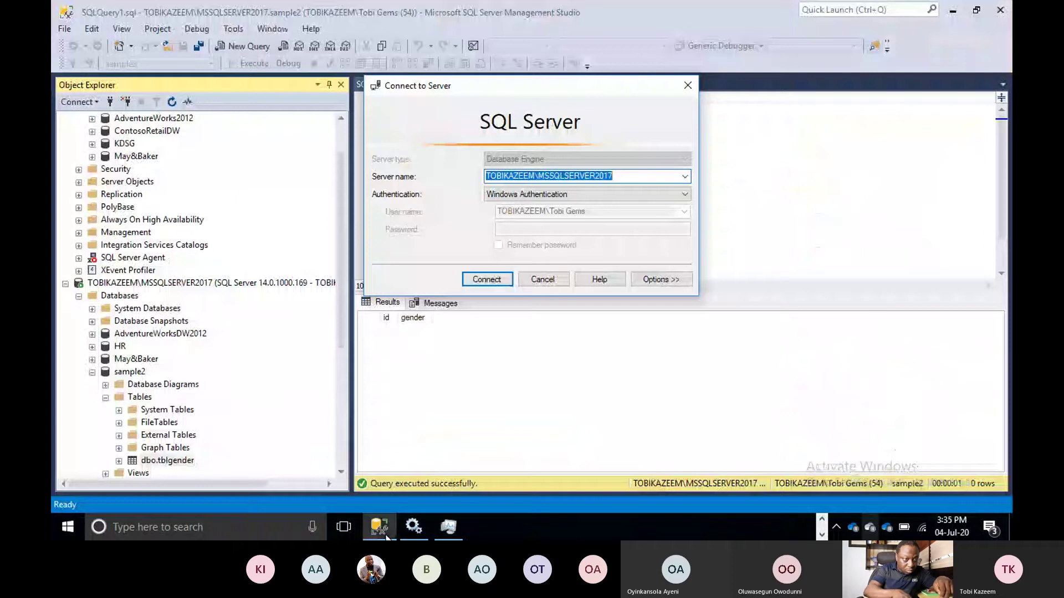
# Close the Connect to Server prompt and select the sample2 database in Object Explorer.
pyautogui.click(688, 87)
pyautogui.scroll(-1, 340, 331)
pyautogui.moveTo(340, 331); pyautogui.dragTo(341, 354)
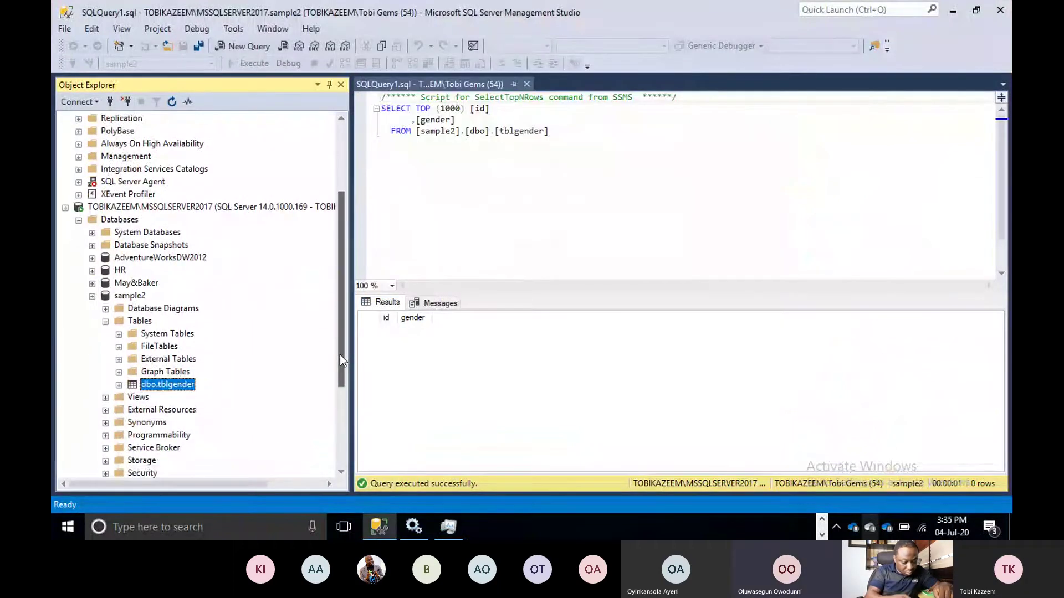
pyautogui.click(137, 297)
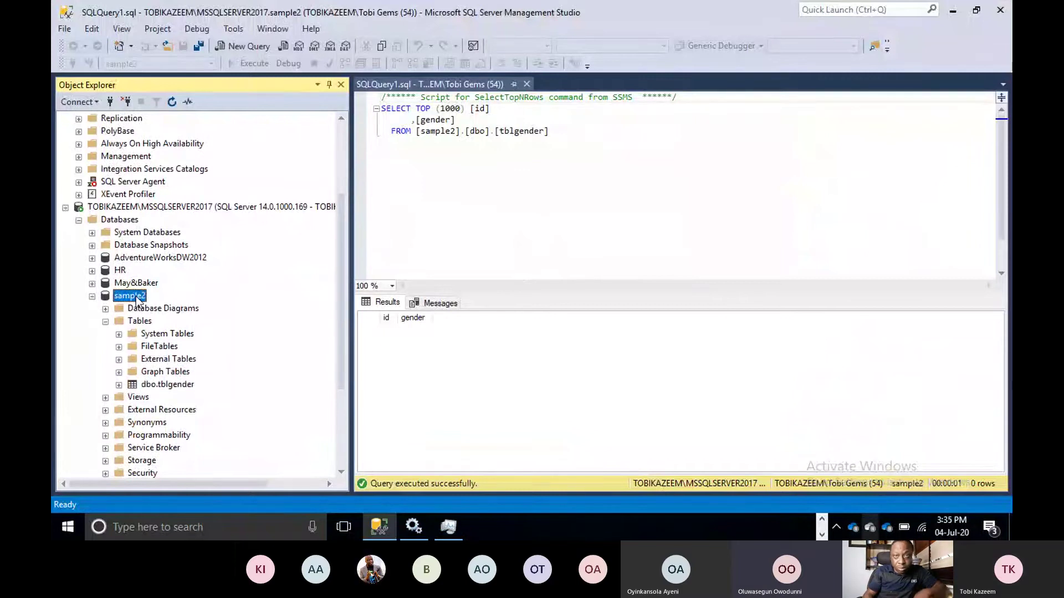
# Scroll down to the Training database, check its name without renaming it, and reselect it.
pyautogui.moveTo(344, 291); pyautogui.dragTo(341, 181)
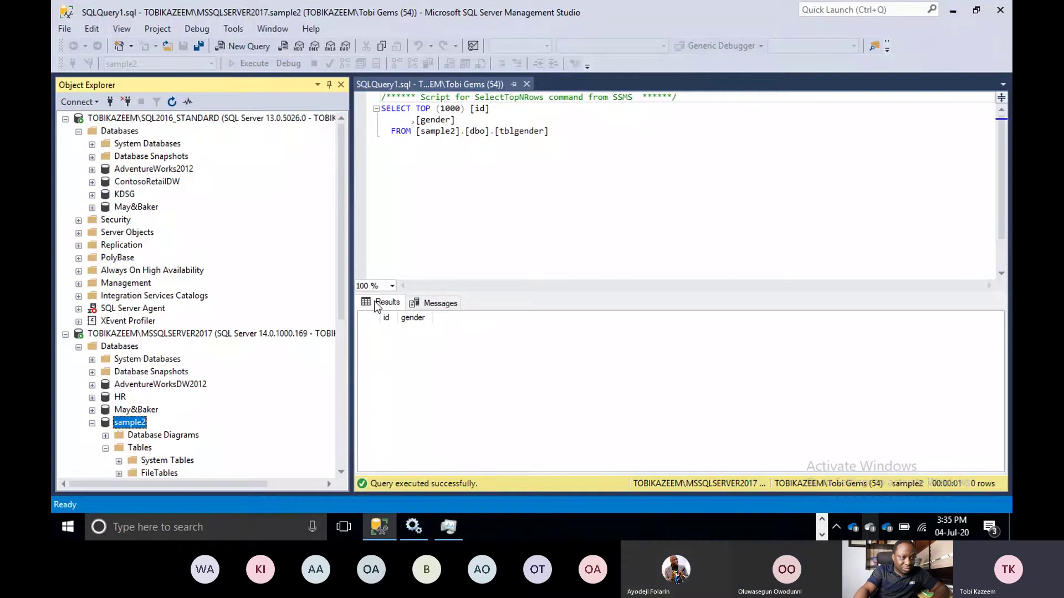
pyautogui.scroll(-1, 344, 260)
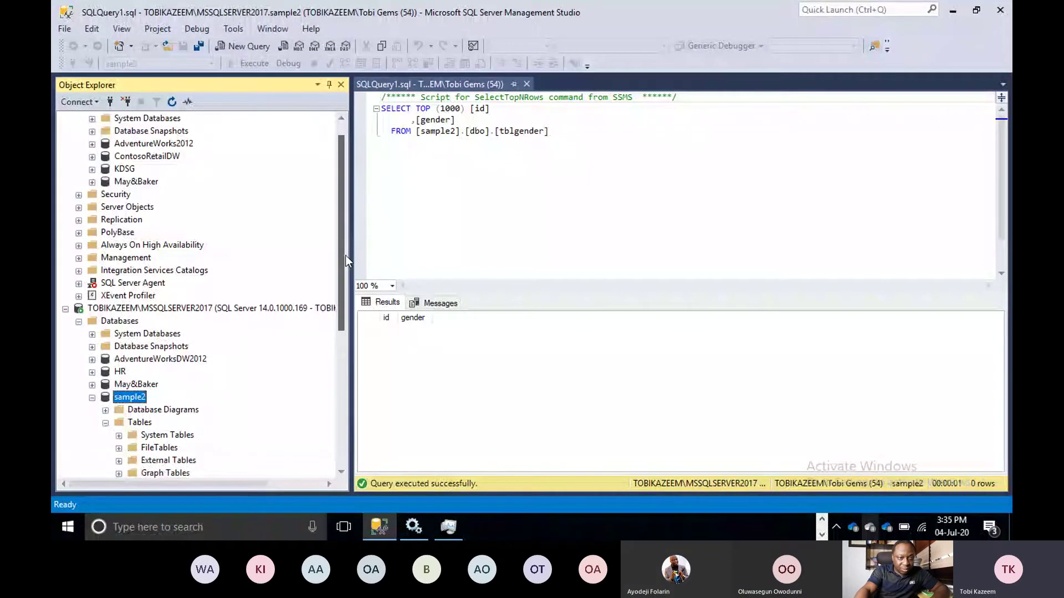
pyautogui.scroll(-2, 345, 254)
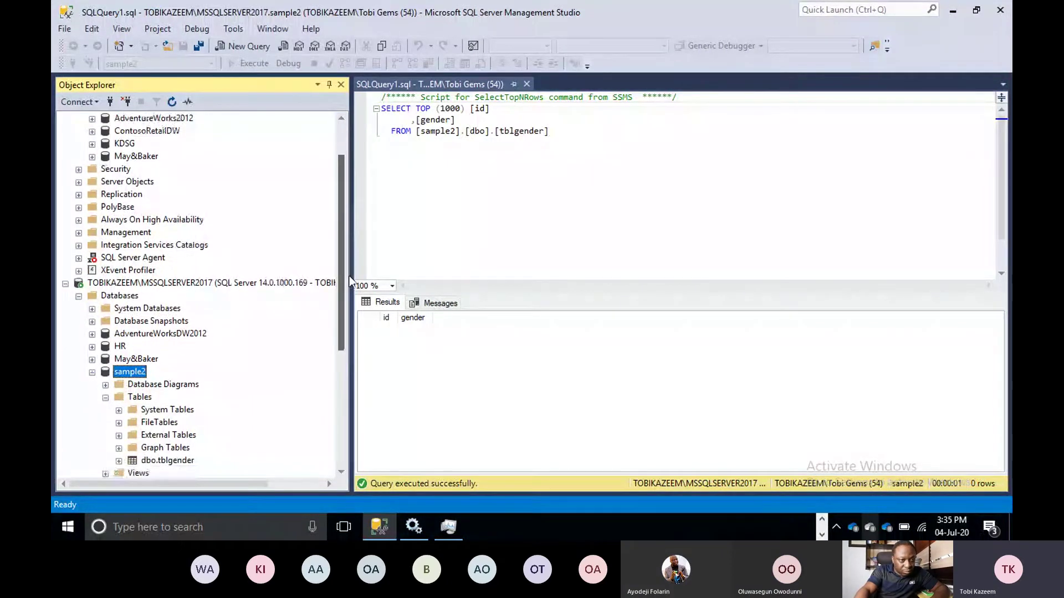
pyautogui.scroll(-4, 349, 276)
pyautogui.click(130, 410)
pyautogui.click(133, 410)
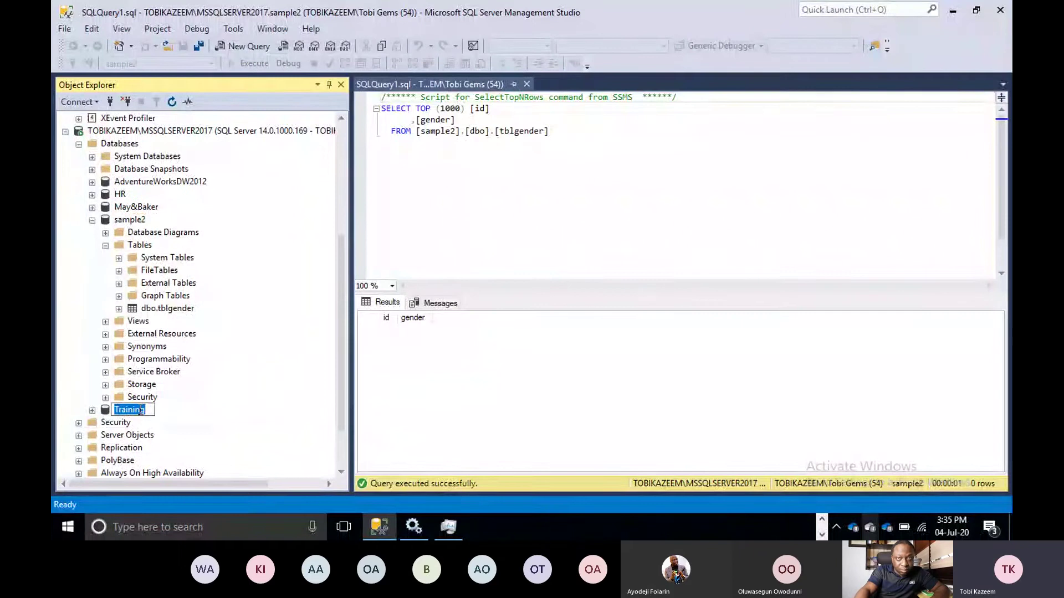
pyautogui.press('Escape')
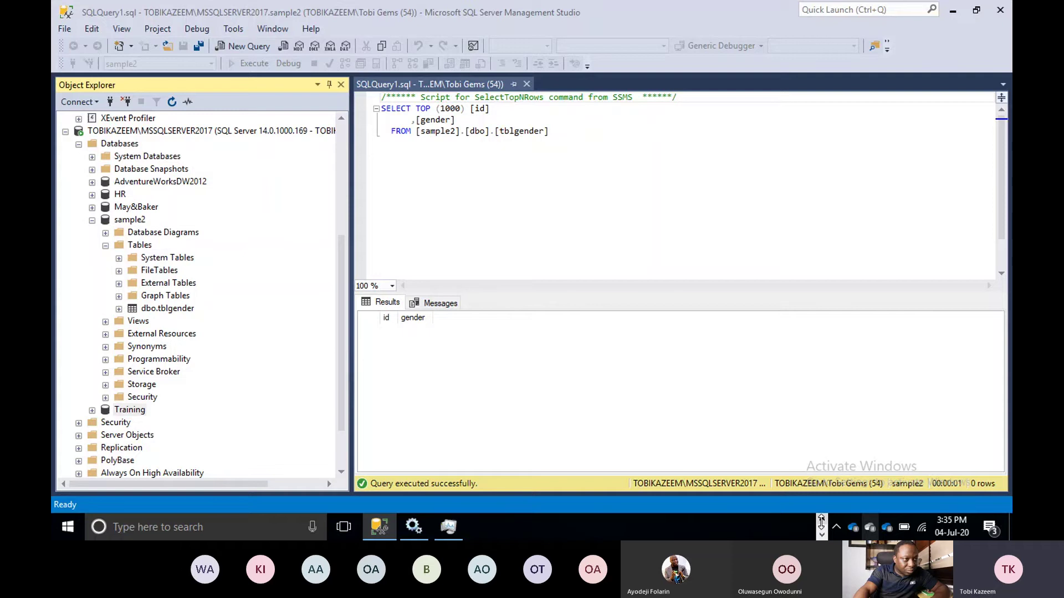
pyautogui.click(822, 519)
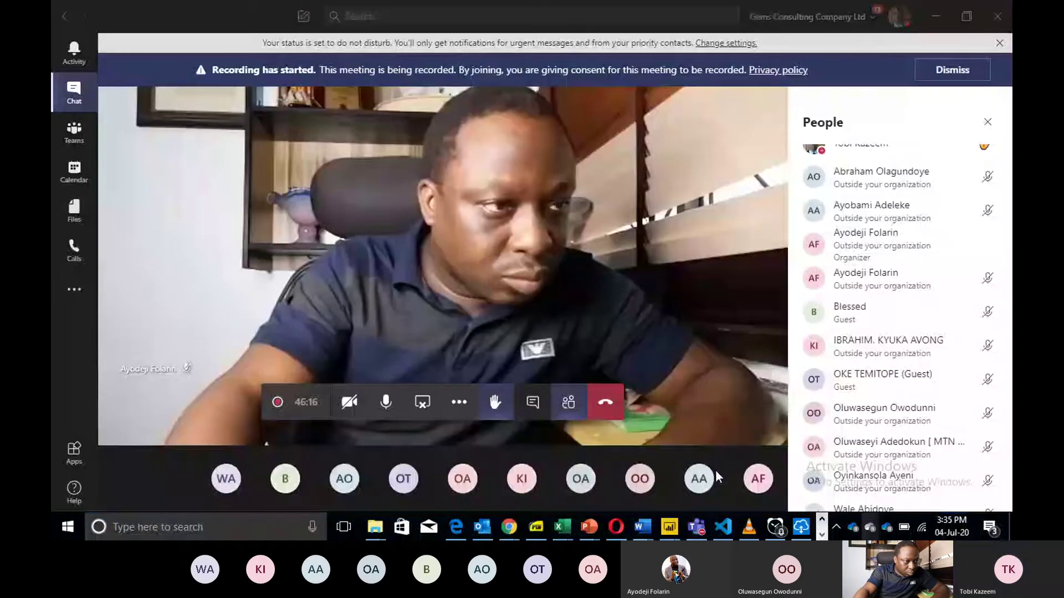
# Connect Power BI to the Training database using current Windows credentials, accepting an unencrypted connection.
pyautogui.click(671, 528)
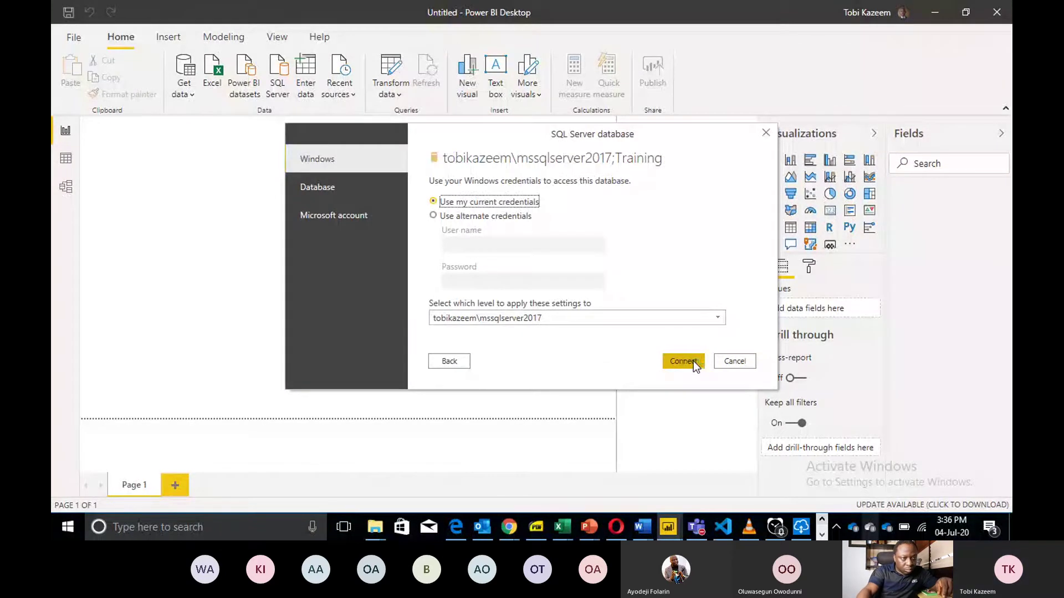
pyautogui.click(693, 360)
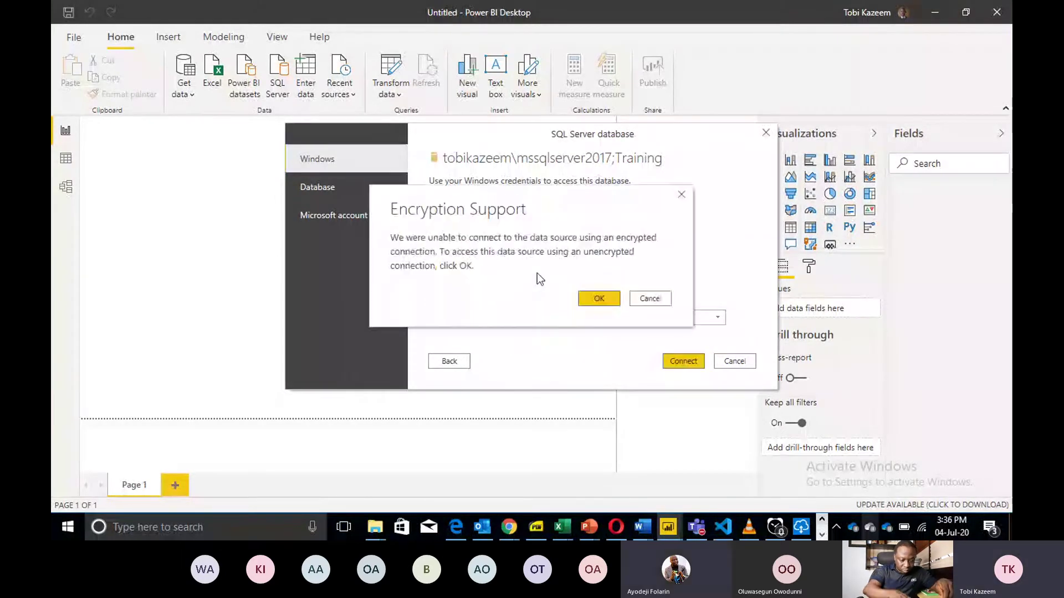
pyautogui.click(611, 302)
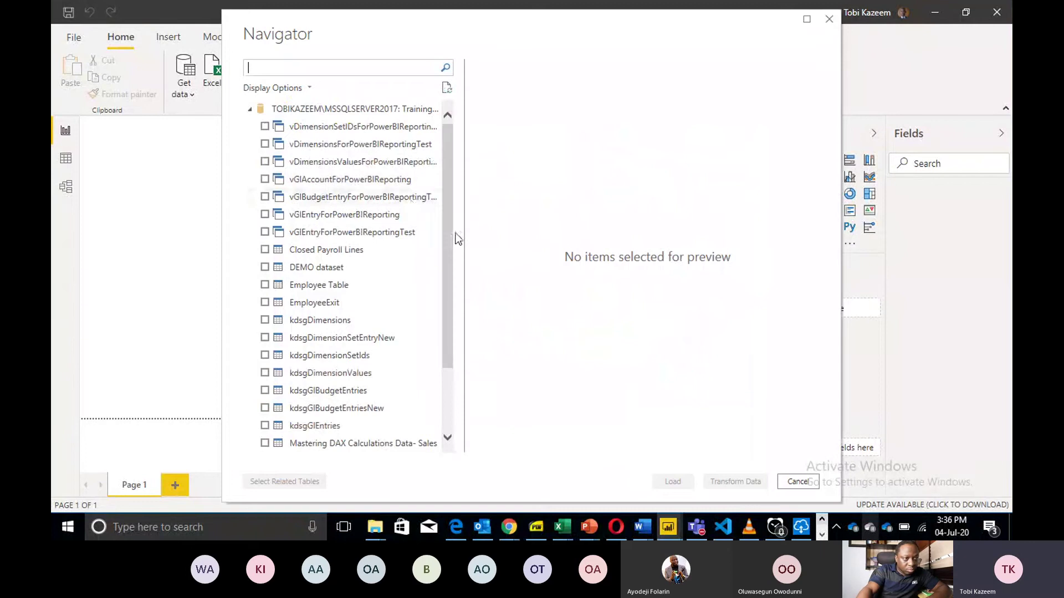
# Widen the Navigator list and preview the Employee Table and DEMO dataset.
pyautogui.moveTo(467, 246); pyautogui.dragTo(505, 248)
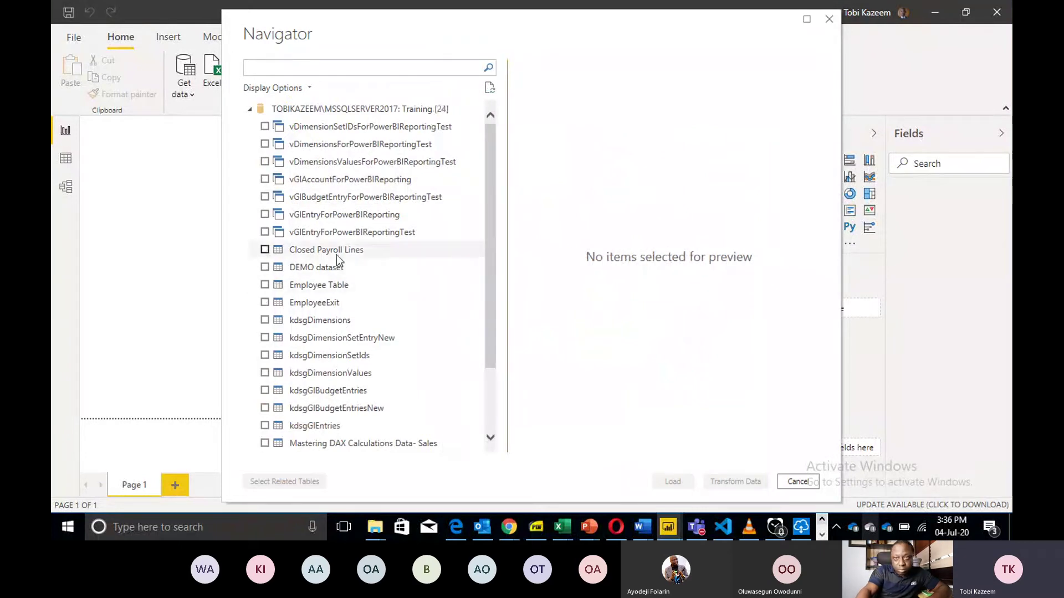
pyautogui.click(265, 285)
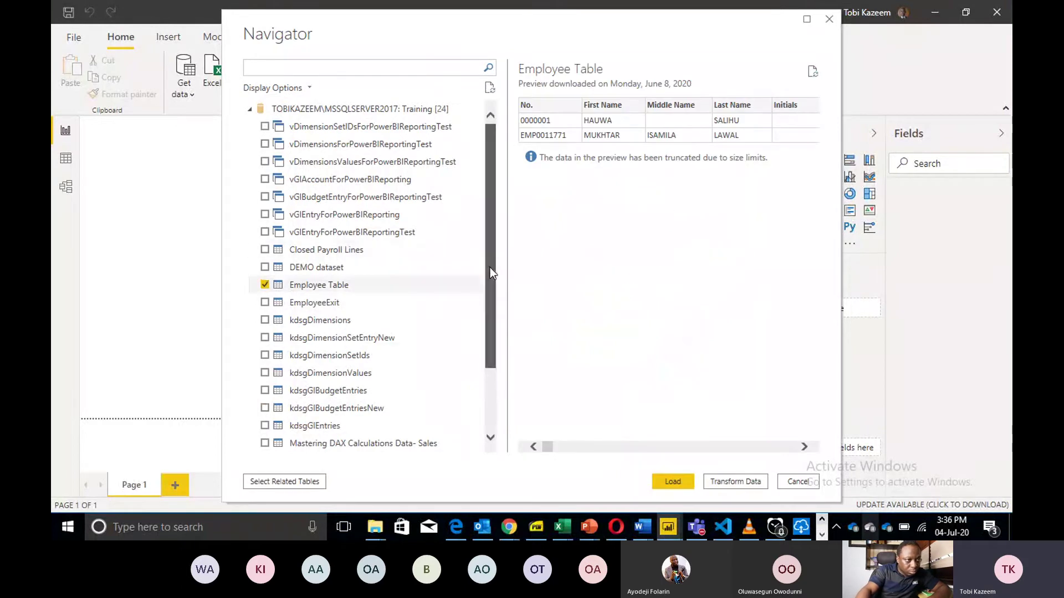
pyautogui.moveTo(490, 268); pyautogui.dragTo(488, 201)
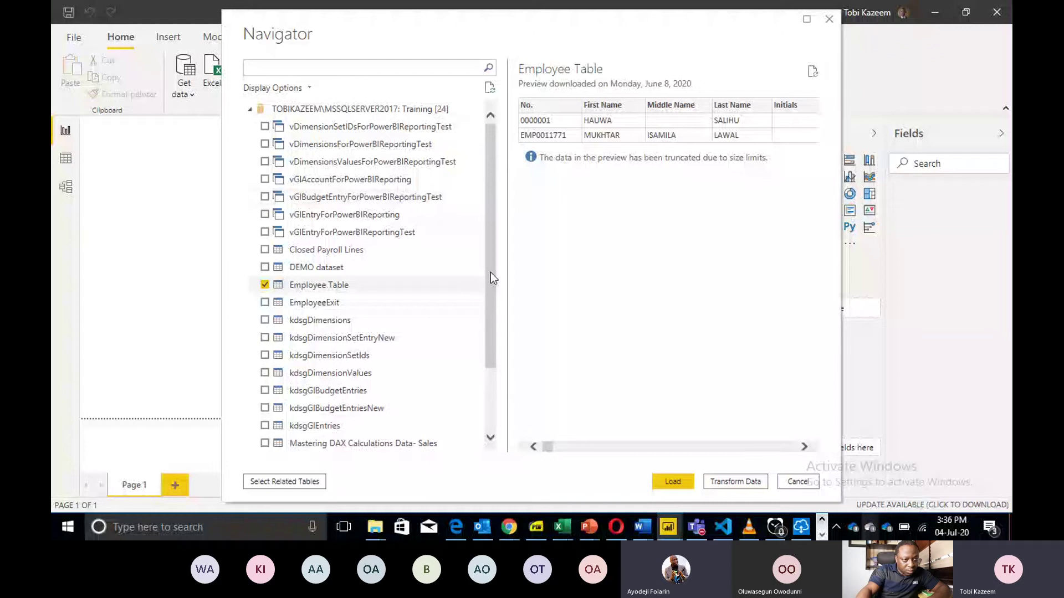
pyautogui.click(277, 267)
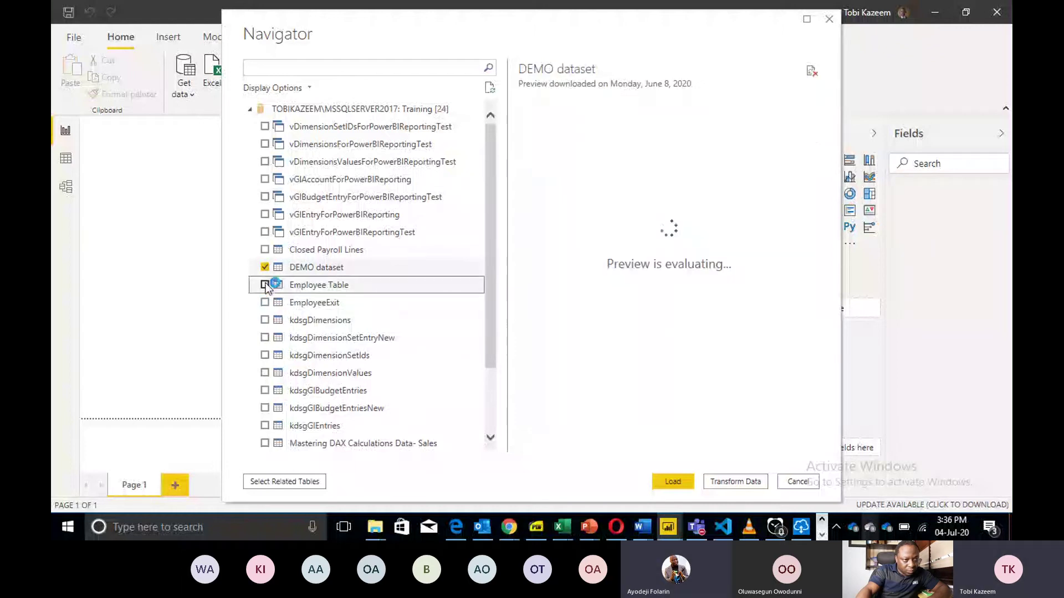
pyautogui.click(265, 284)
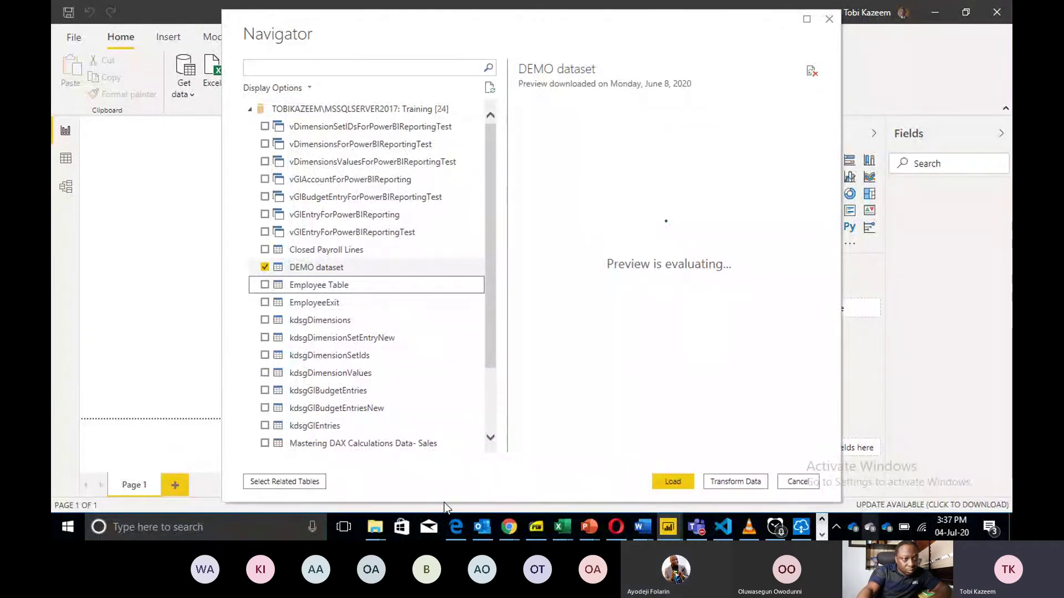
# Tick Mastering DAX Calculations Data-Customer, leaving DEMO dataset and Employee Table unticked.
pyautogui.moveTo(493, 356); pyautogui.dragTo(490, 443)
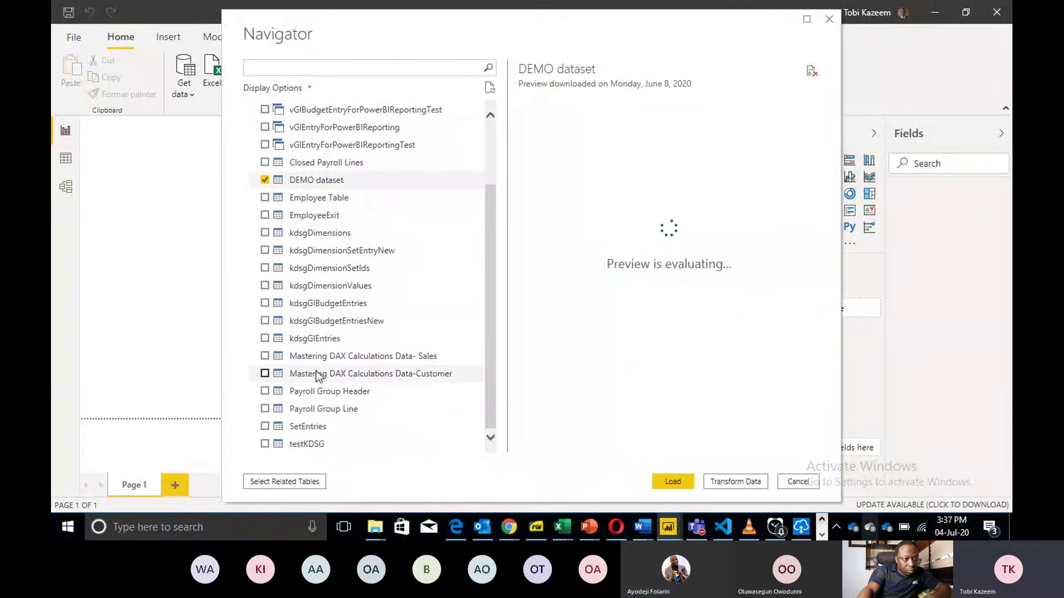
pyautogui.click(265, 356)
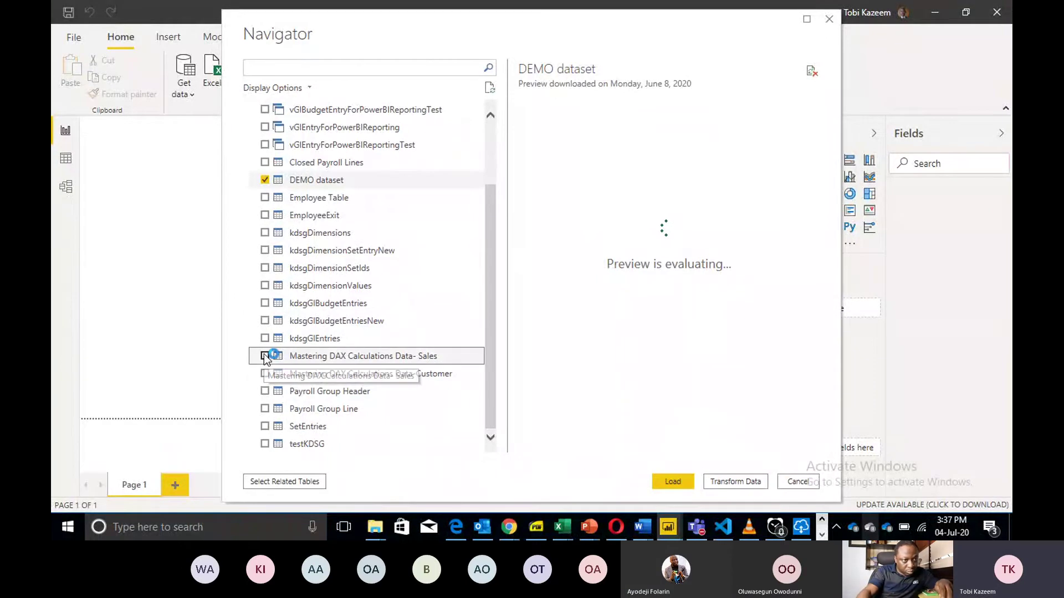
pyautogui.click(266, 181)
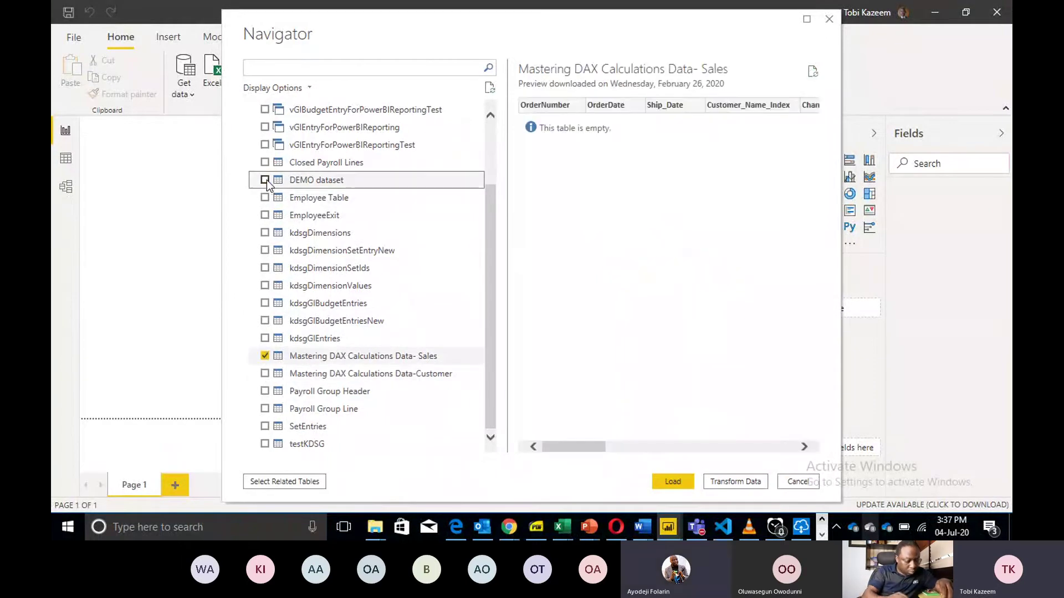
pyautogui.click(265, 374)
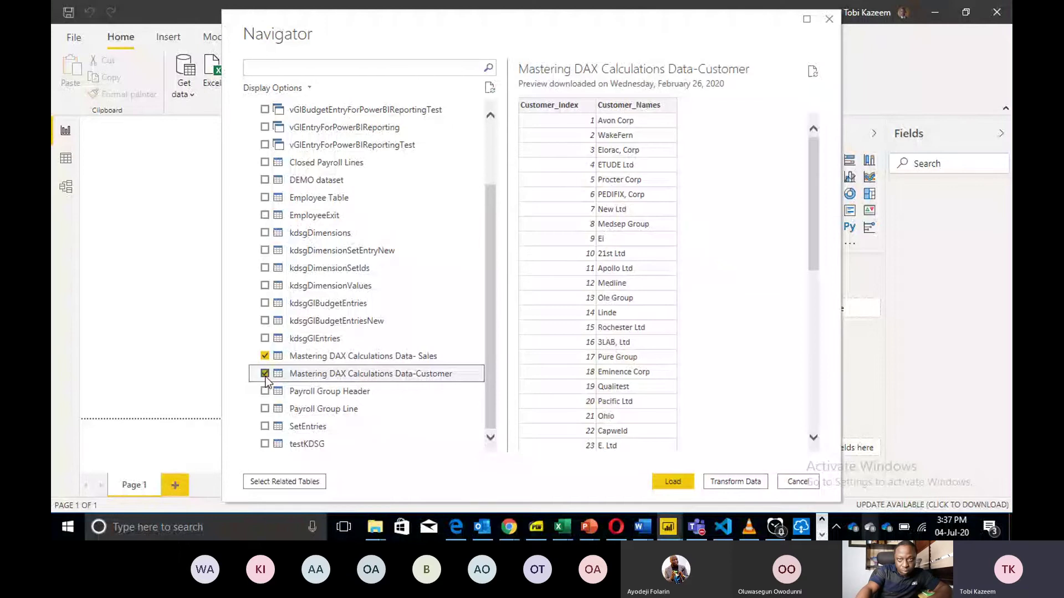
pyautogui.scroll(2, 491, 334)
pyautogui.moveTo(491, 332); pyautogui.dragTo(491, 321)
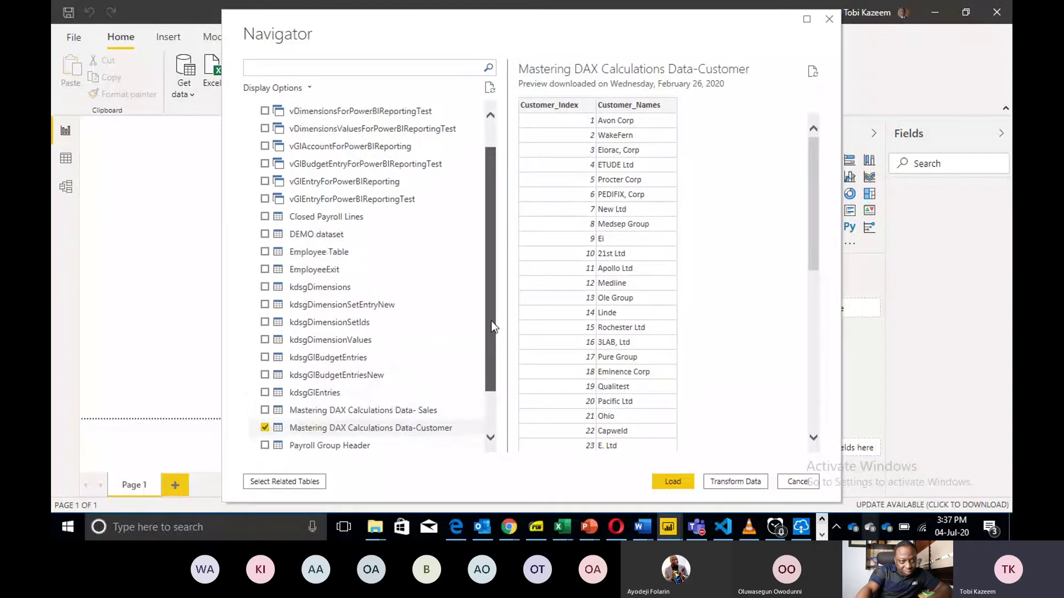
pyautogui.scroll(2, 491, 320)
pyautogui.click(265, 285)
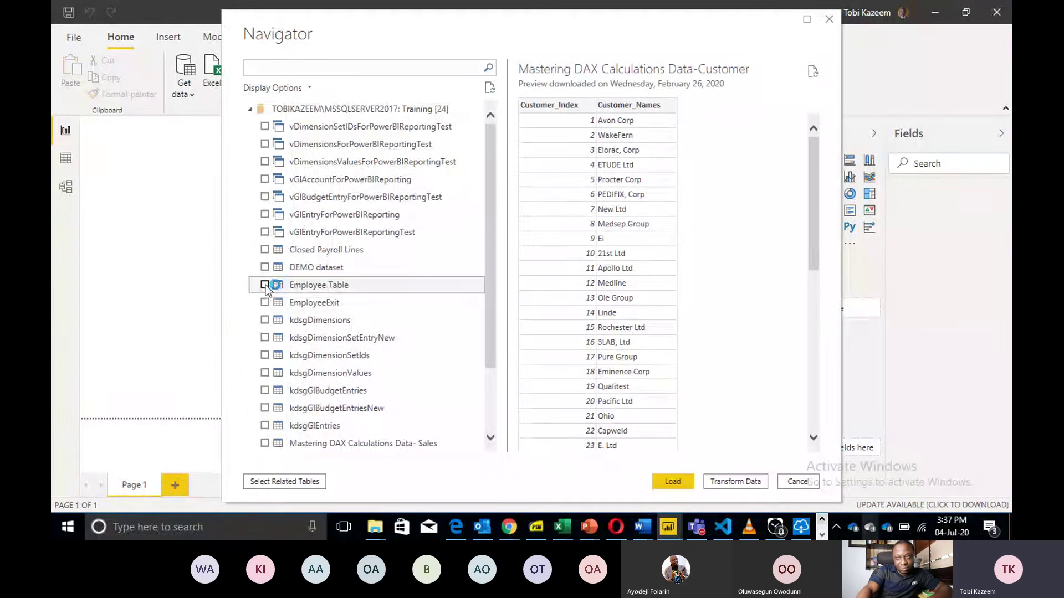
pyautogui.click(264, 285)
# Preview and tick the demodb Customer table, then load it into the report.
pyautogui.click(265, 268)
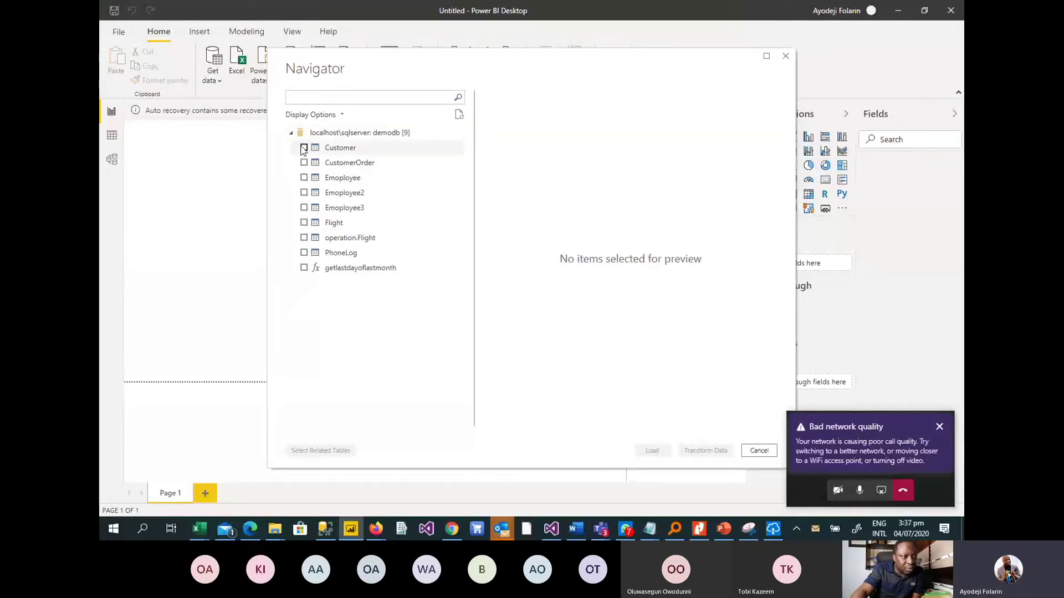
pyautogui.click(337, 150)
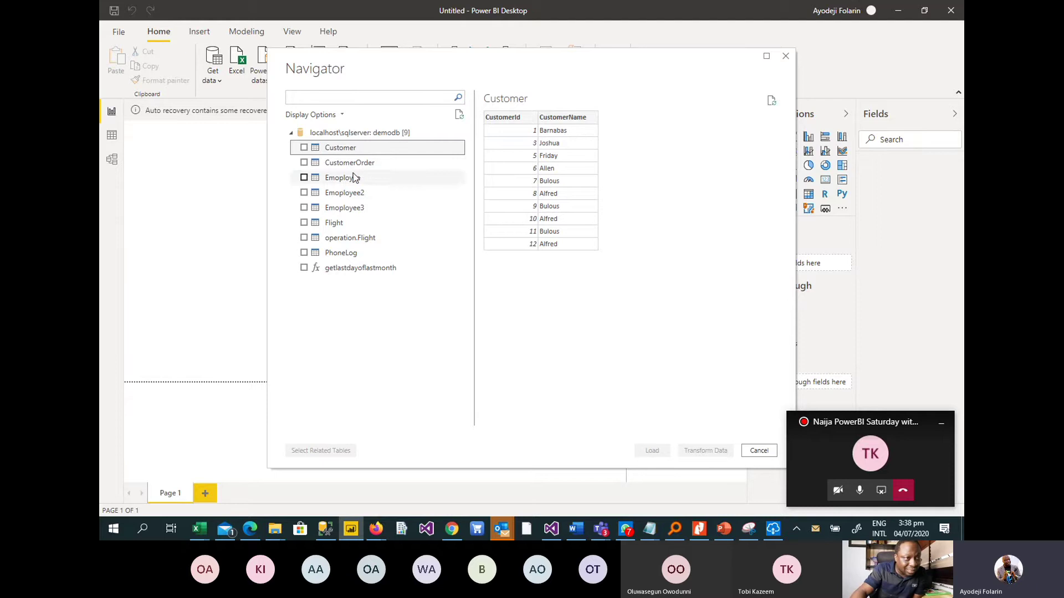
pyautogui.click(304, 147)
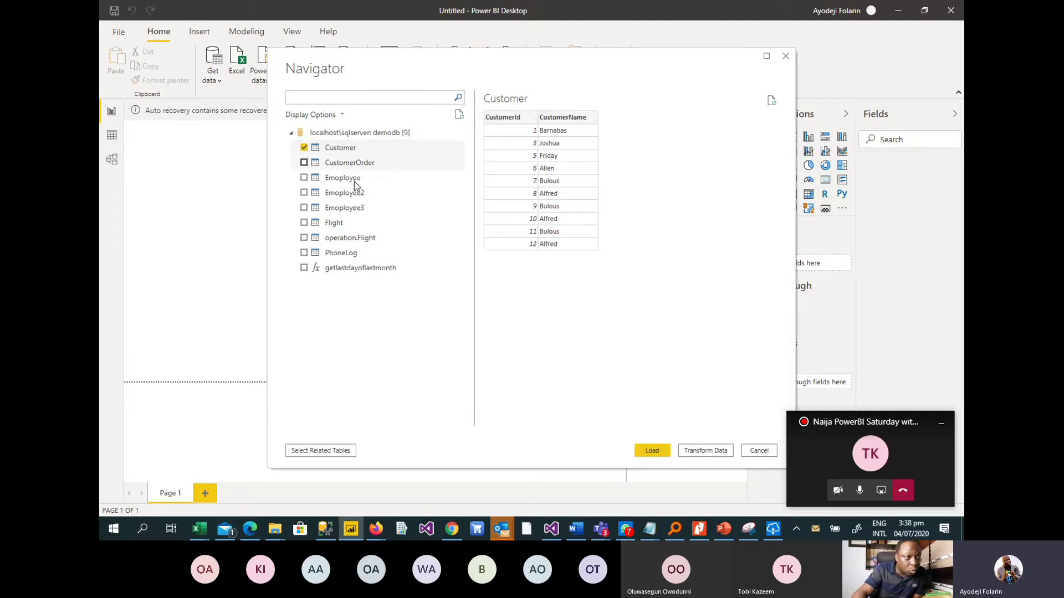
pyautogui.click(652, 451)
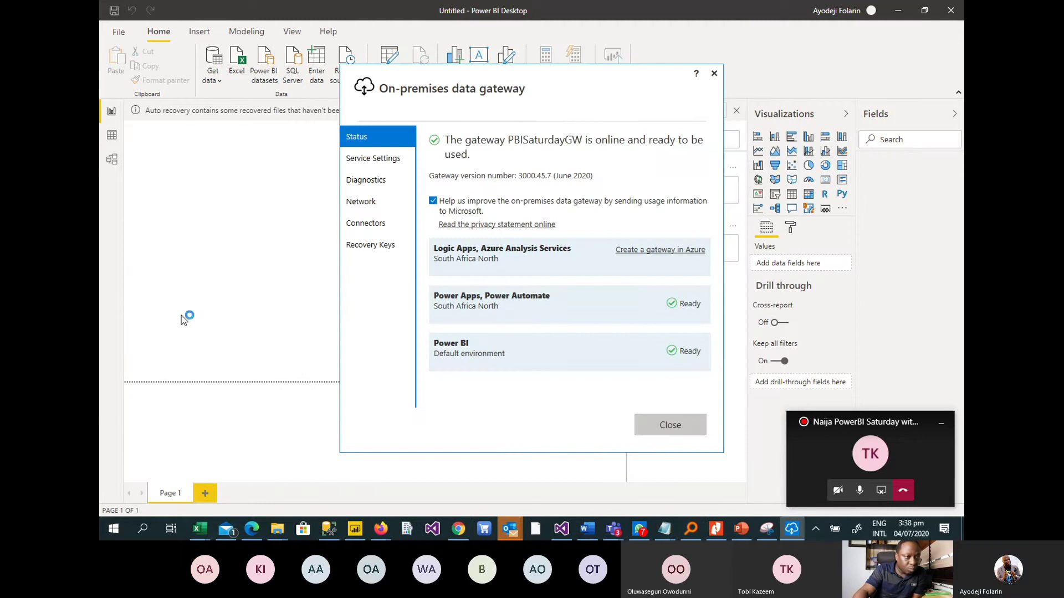
# Bring Power BI Desktop forward and view the 10 loaded Customer rows.
pyautogui.click(355, 529)
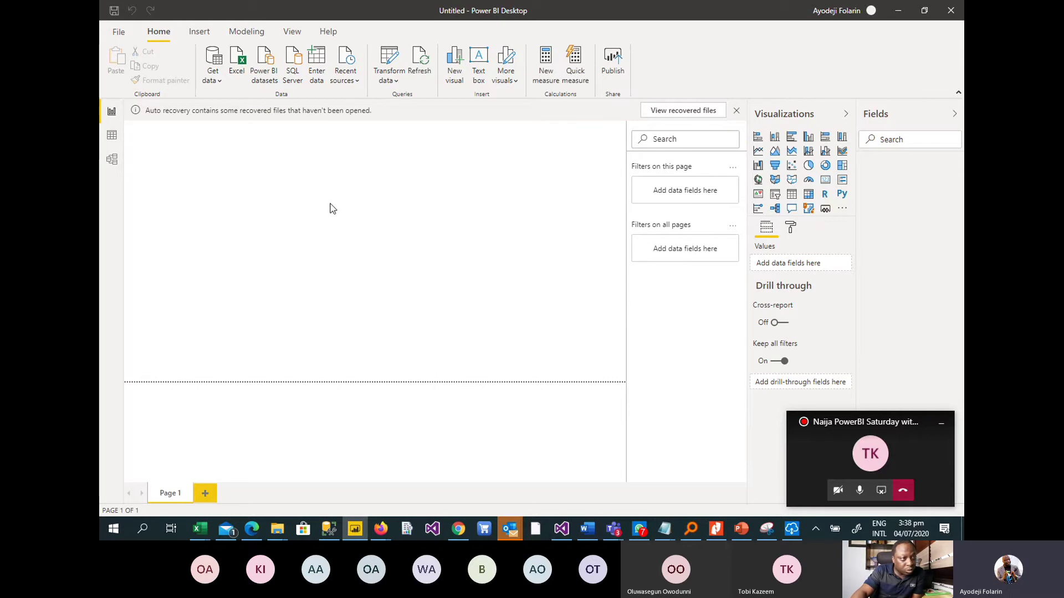
pyautogui.click(109, 137)
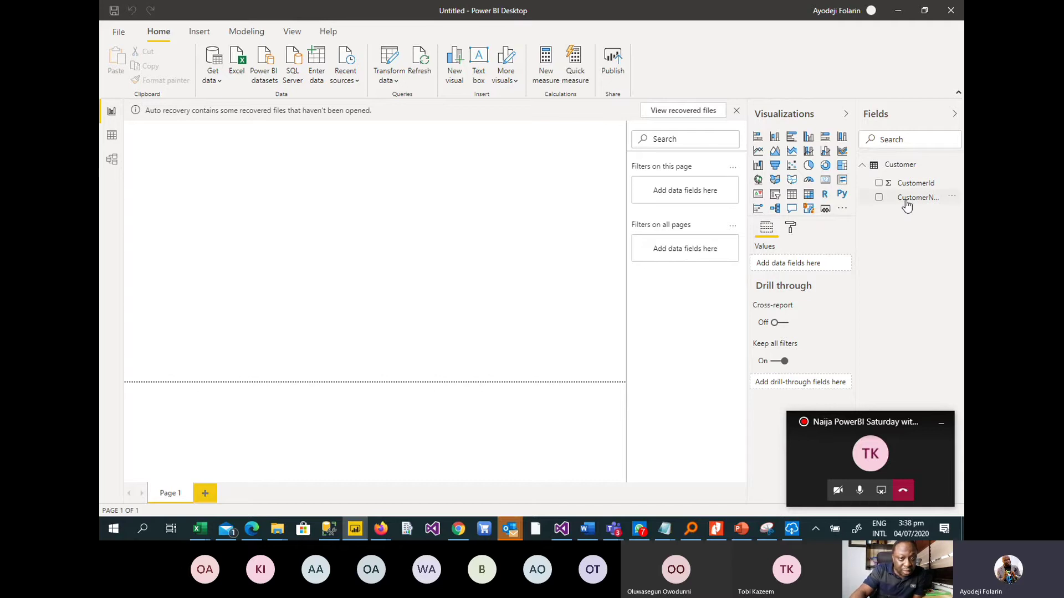
# Add an enlarged First CustomerName card, discard the recovered files, and view the Customer table's 10 rows.
pyautogui.click(826, 183)
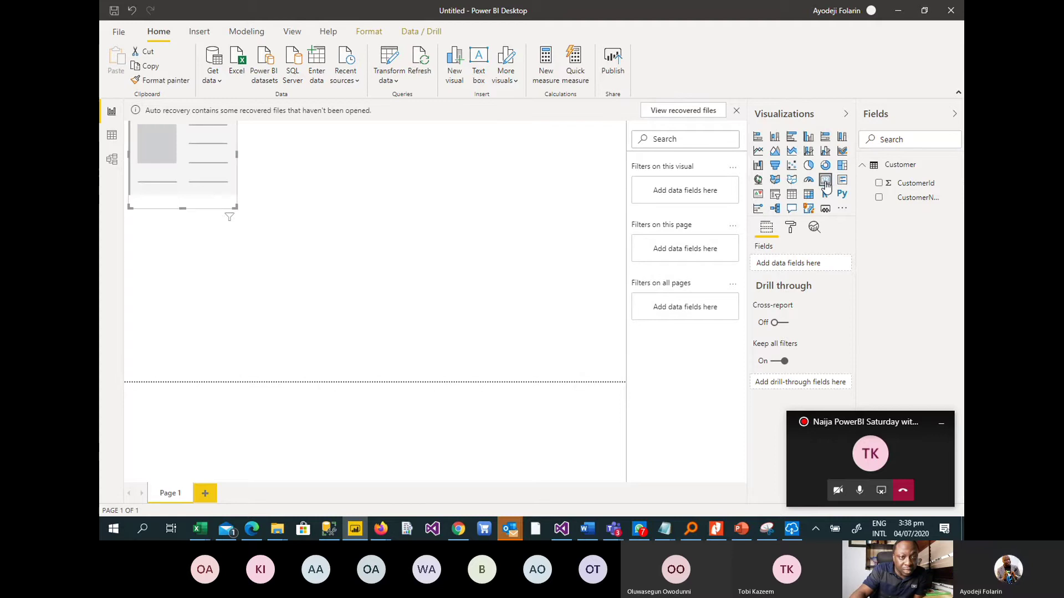
pyautogui.click(879, 198)
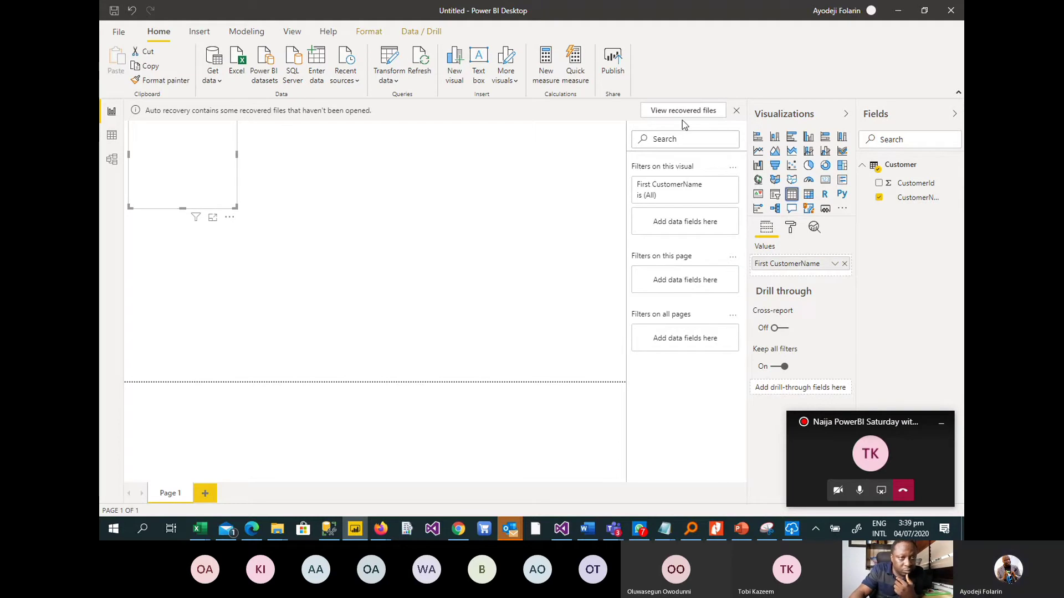
pyautogui.click(737, 111)
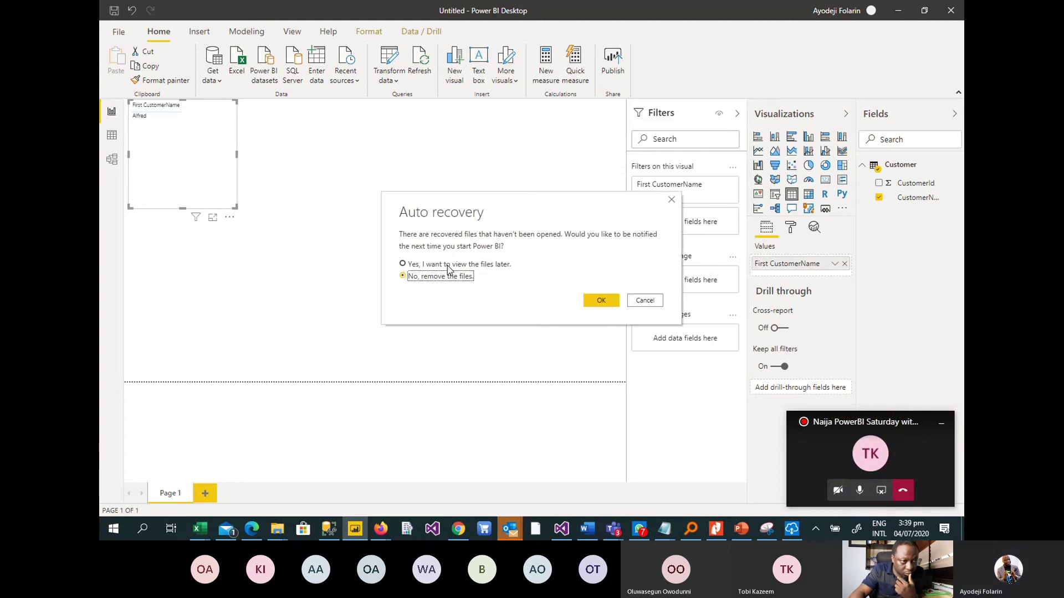
pyautogui.click(609, 302)
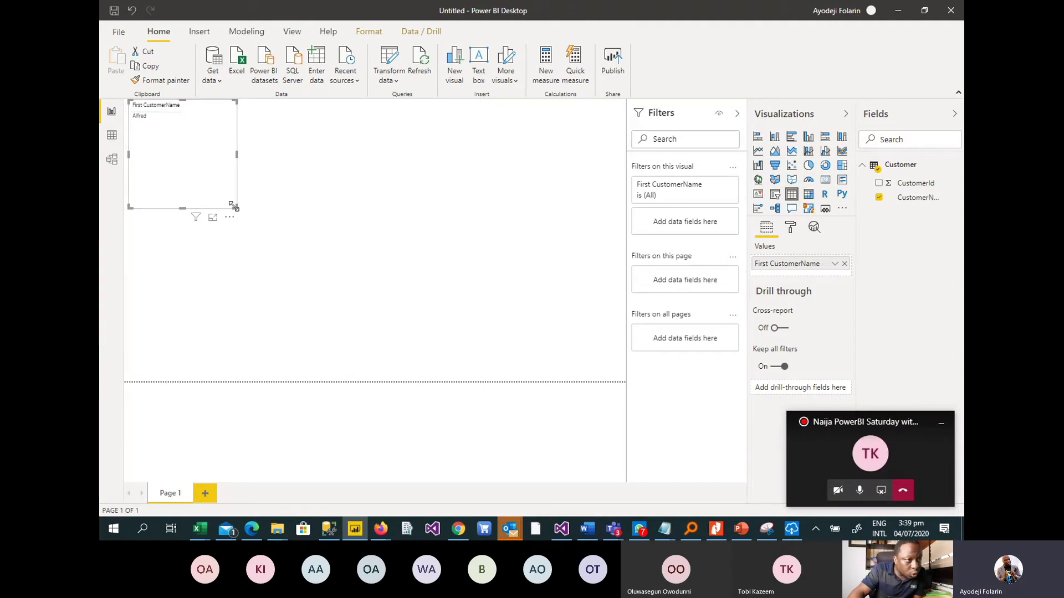
pyautogui.moveTo(233, 206); pyautogui.dragTo(333, 300)
pyautogui.click(113, 137)
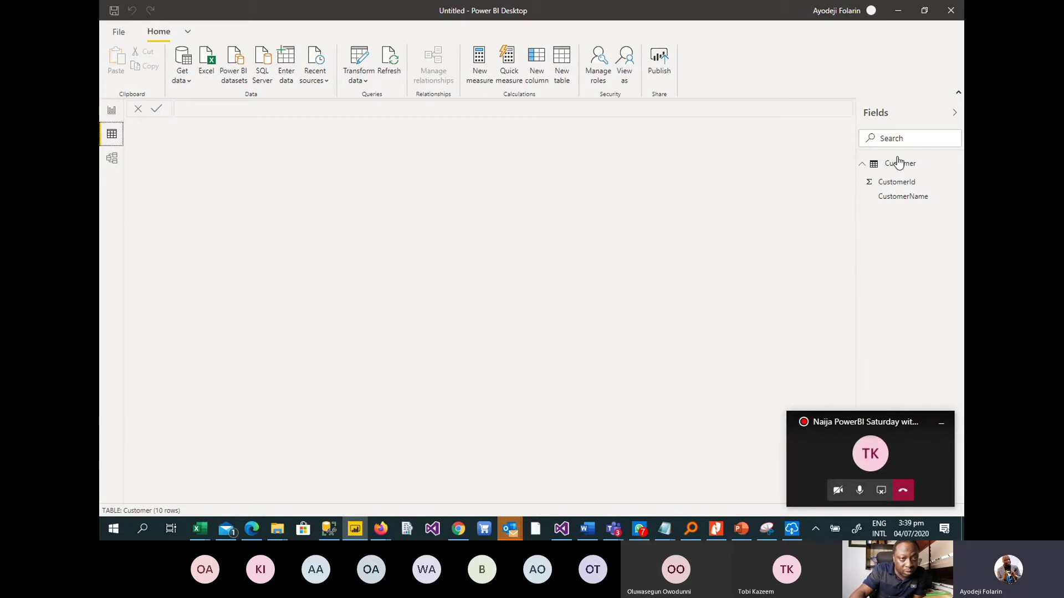
# Check the Customer table data, then return to the report page.
pyautogui.click(899, 163)
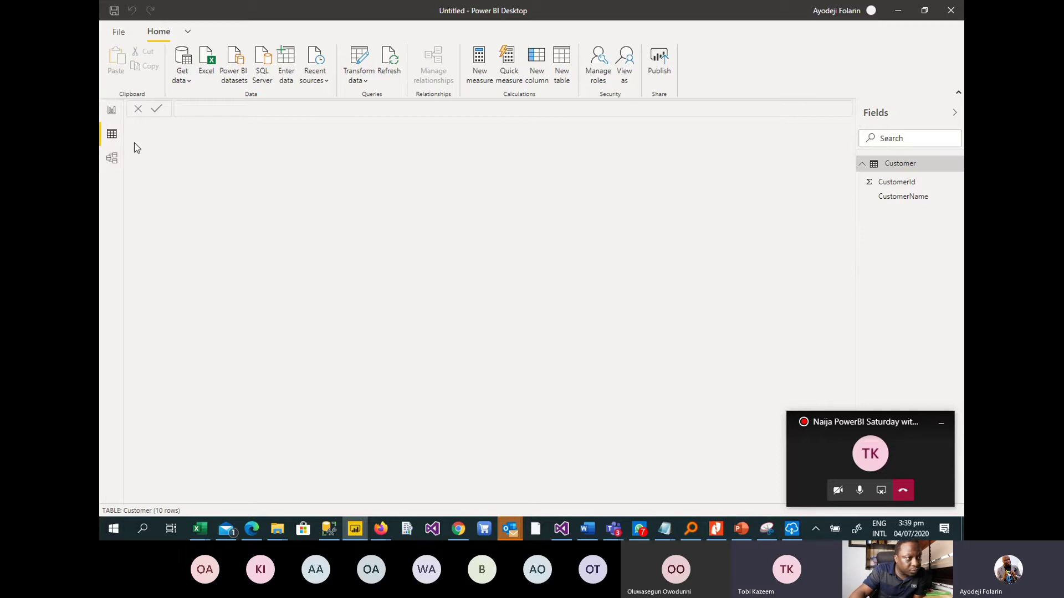
pyautogui.click(111, 137)
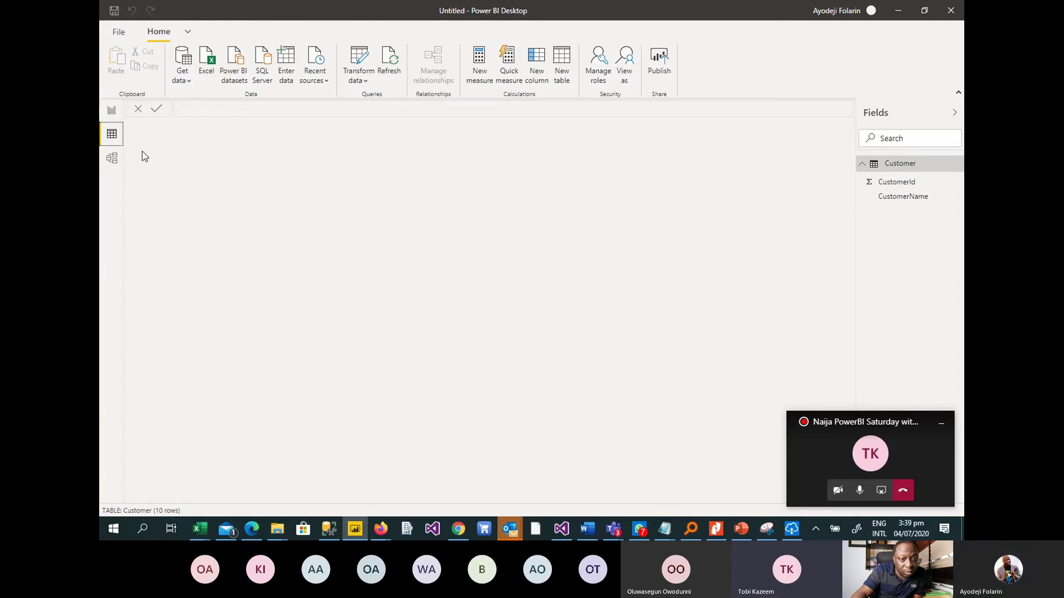
pyautogui.click(112, 110)
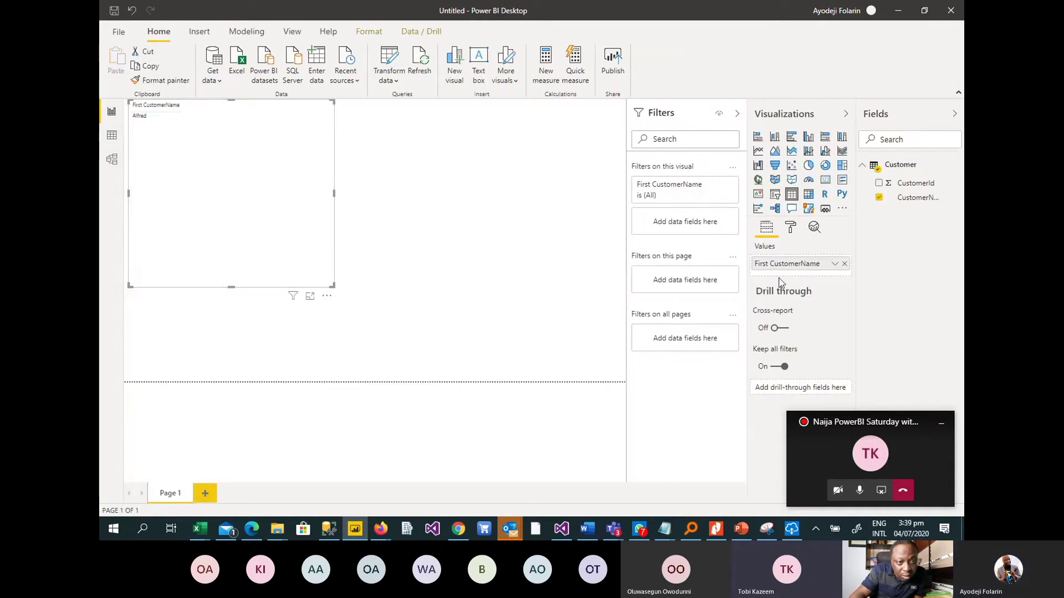
# Change the visual to list every CustomerName, shrink it, and add a second table visual.
pyautogui.click(845, 264)
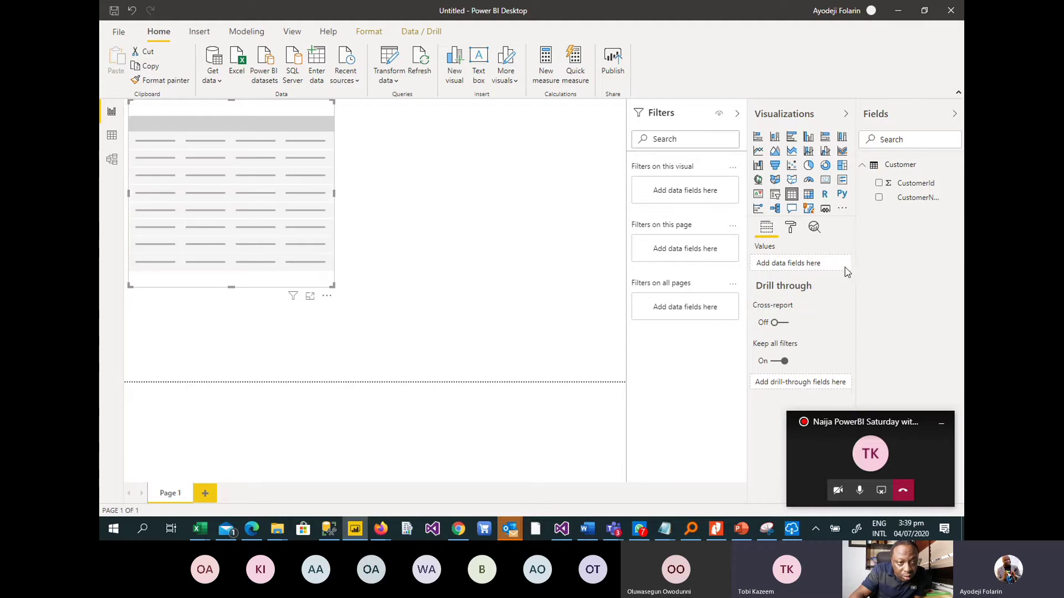
pyautogui.click(879, 198)
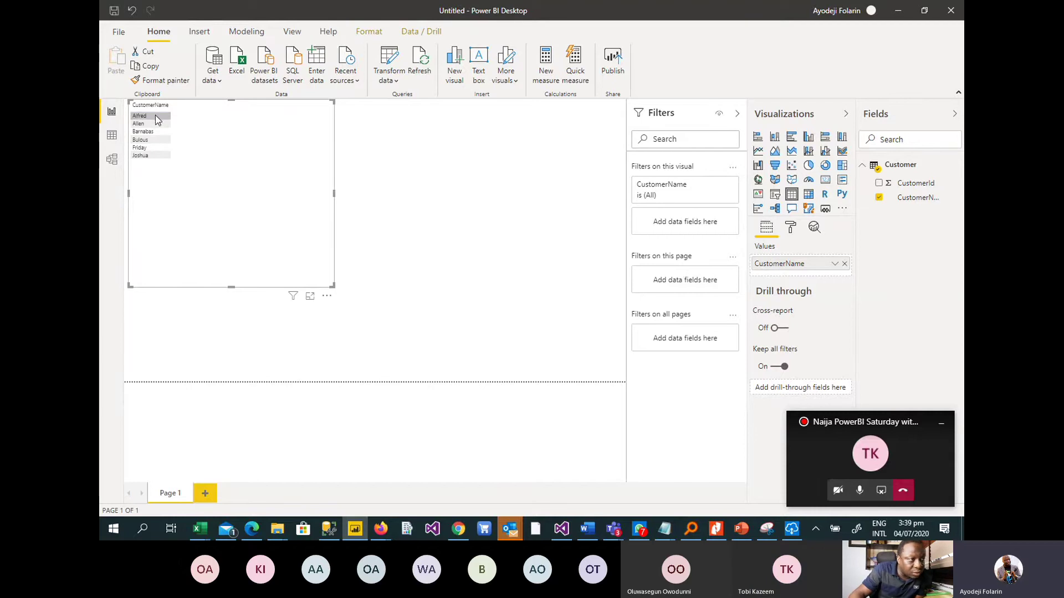
pyautogui.moveTo(330, 286); pyautogui.dragTo(218, 192)
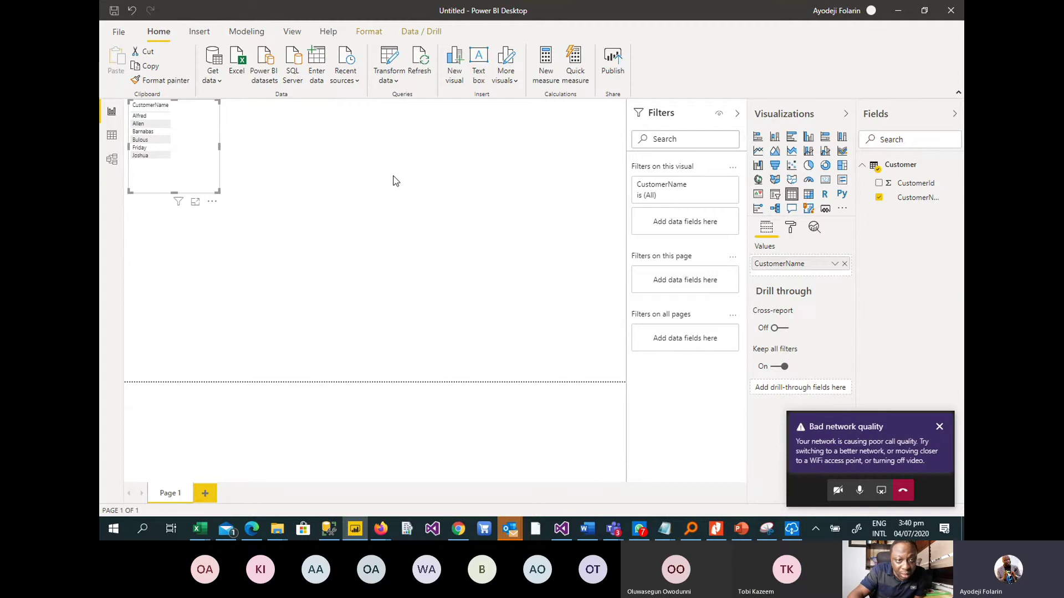
pyautogui.click(417, 178)
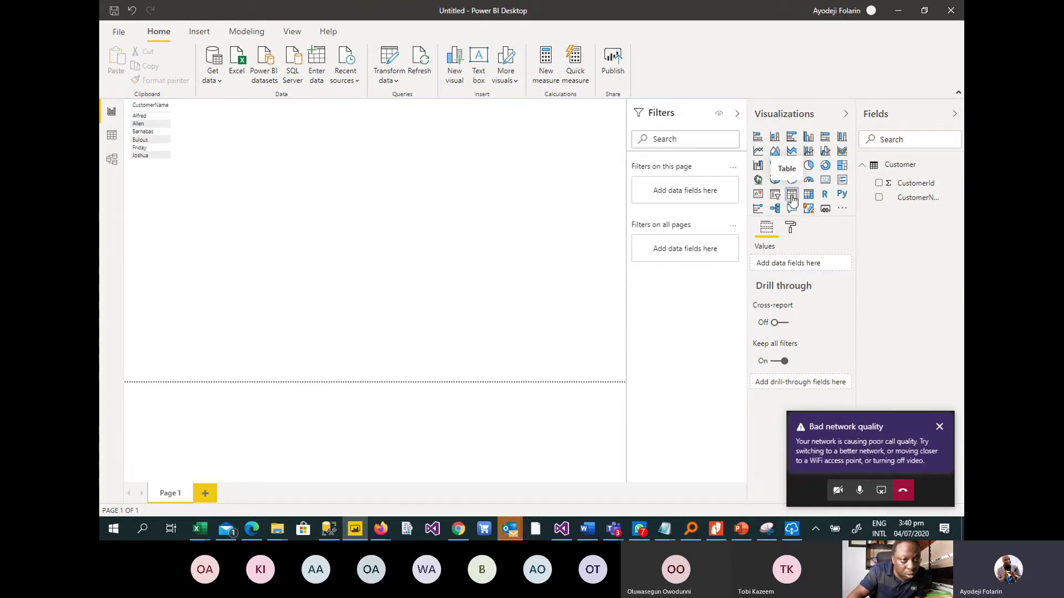
pyautogui.click(793, 199)
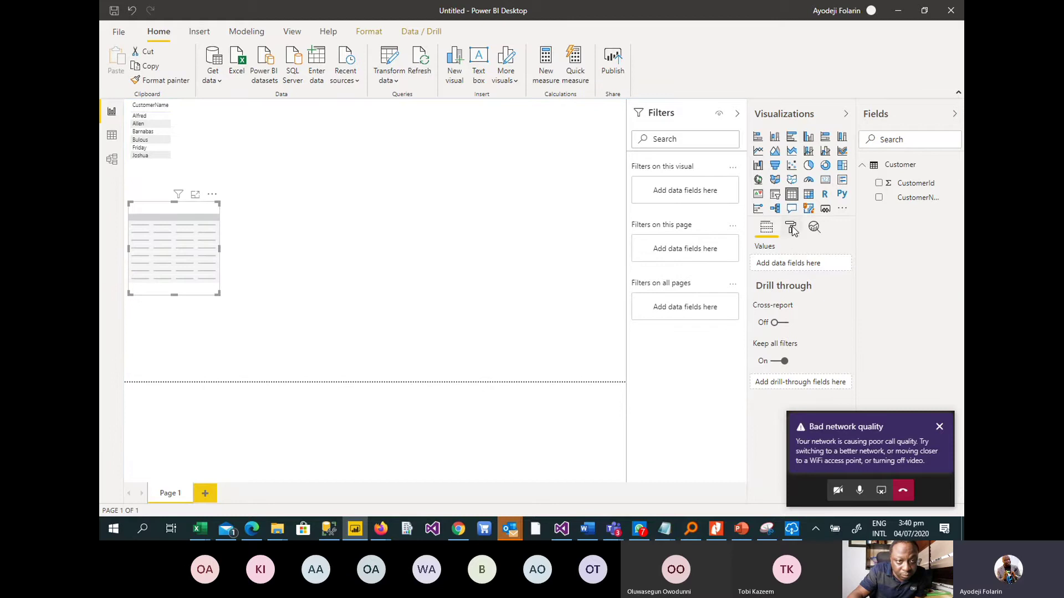
pyautogui.click(881, 203)
# Make the second visual an enlarged card showing Count of CustomerName, 10.
pyautogui.click(879, 198)
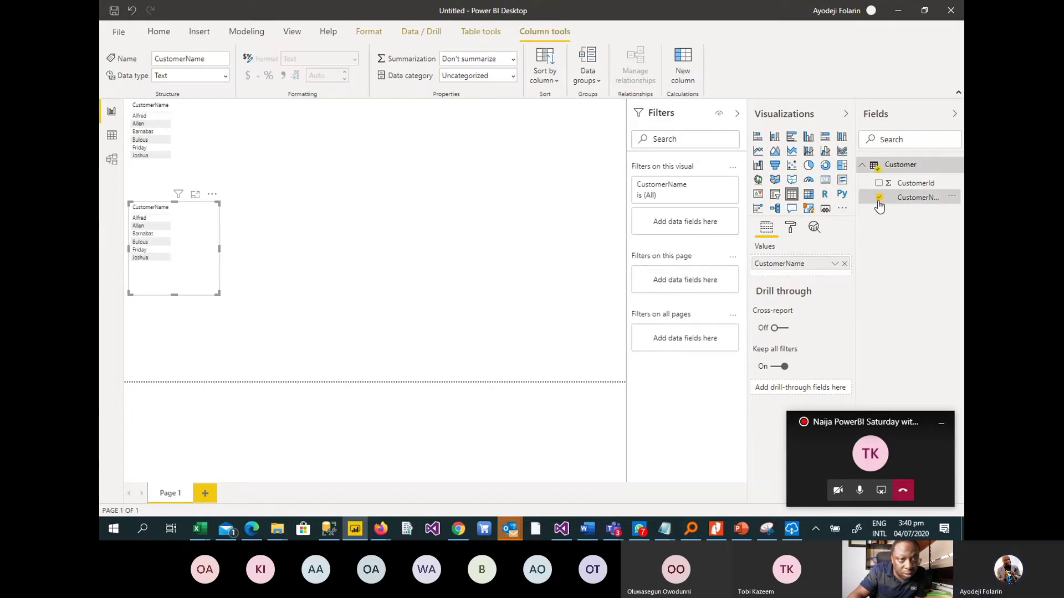
pyautogui.click(834, 267)
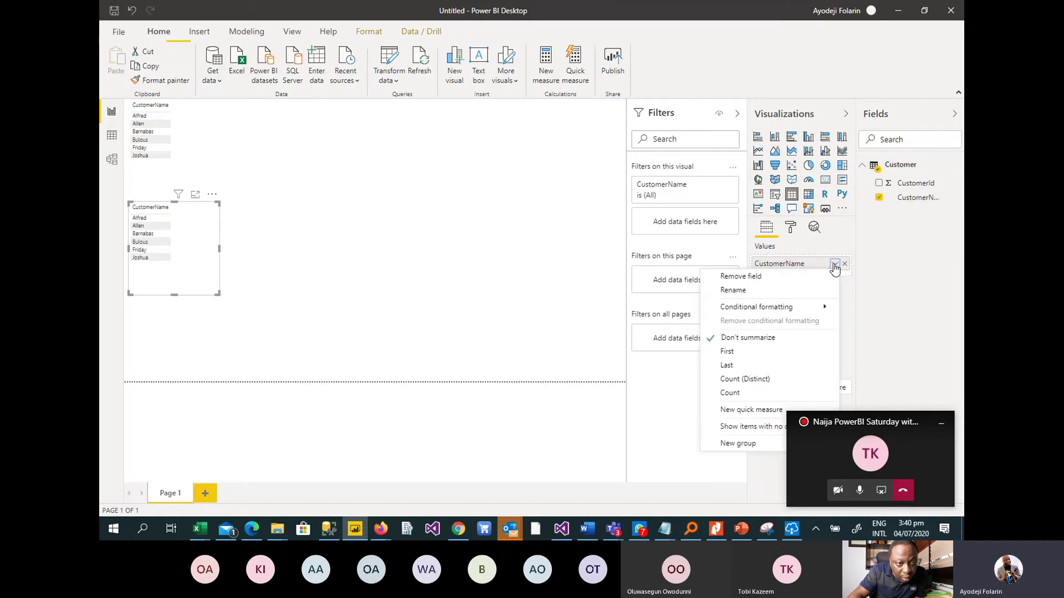
pyautogui.click(727, 393)
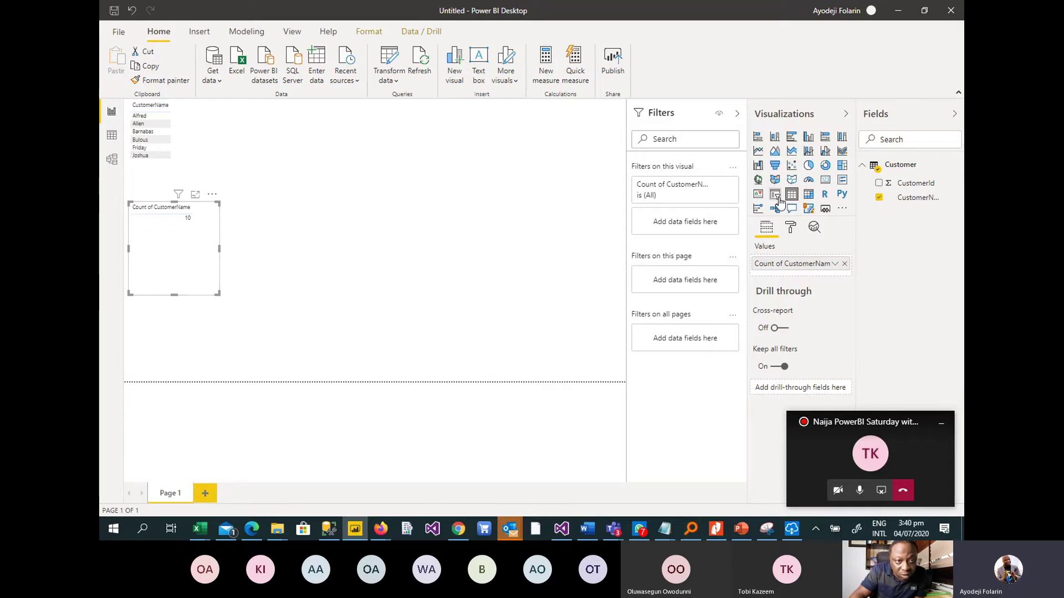
pyautogui.click(826, 181)
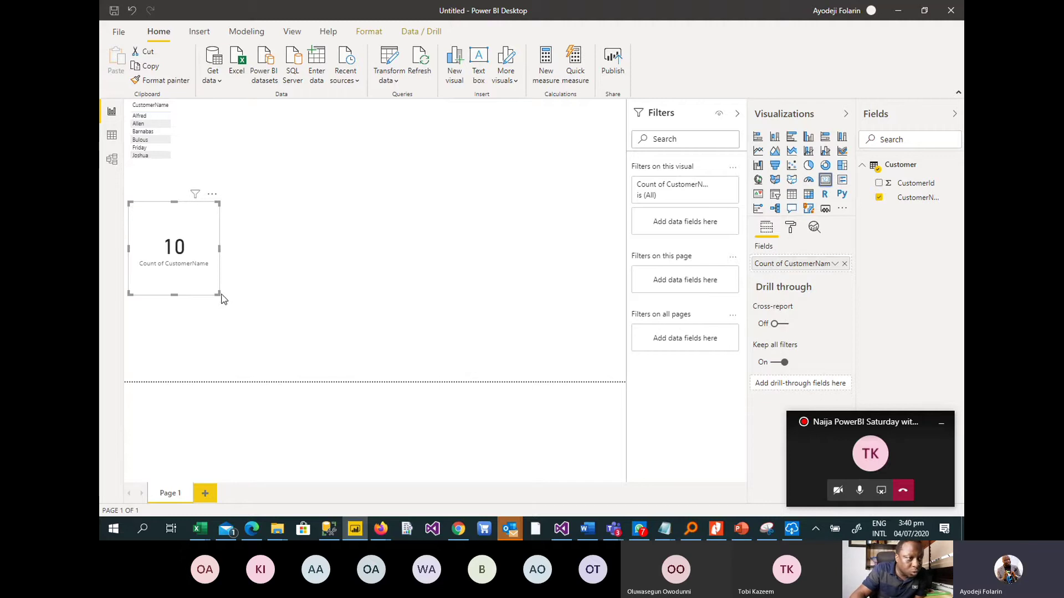
pyautogui.moveTo(218, 293); pyautogui.dragTo(299, 309)
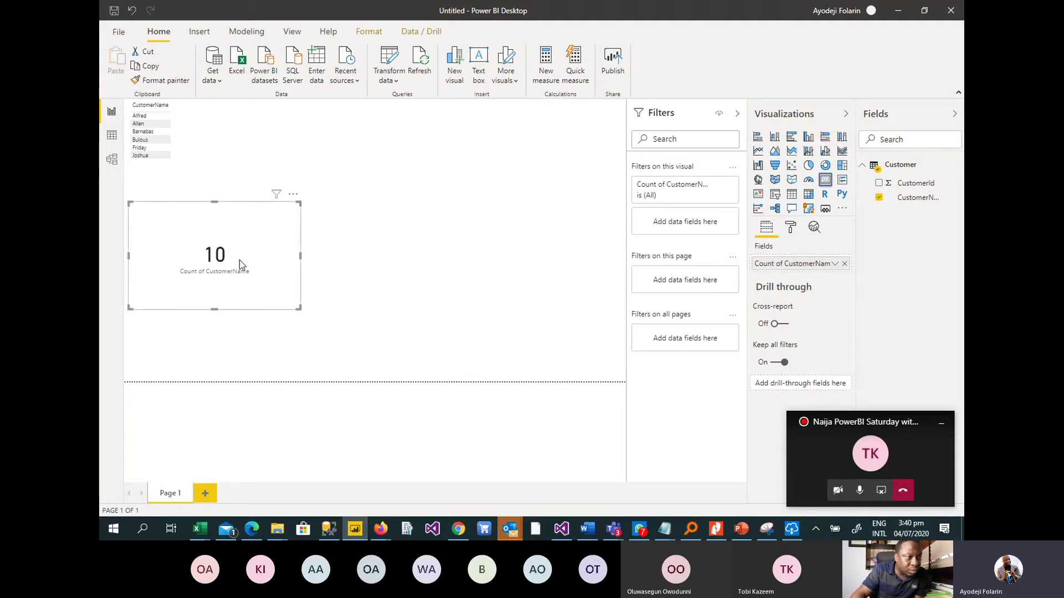
pyautogui.click(187, 149)
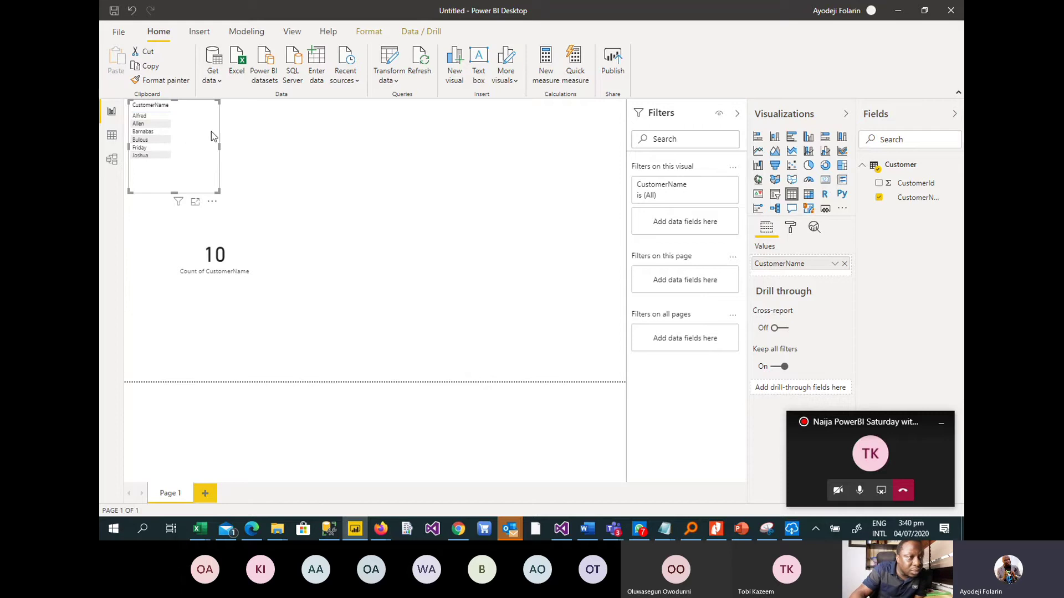
# Move the count card to the top centre beside the names table and enlarge it.
pyautogui.click(447, 195)
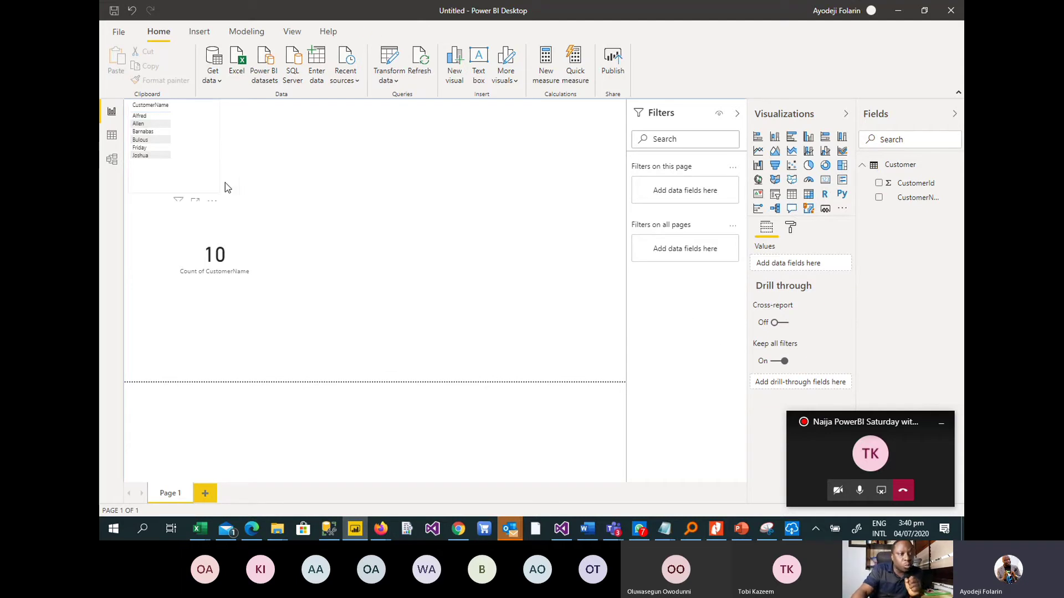
pyautogui.moveTo(247, 252); pyautogui.dragTo(396, 176)
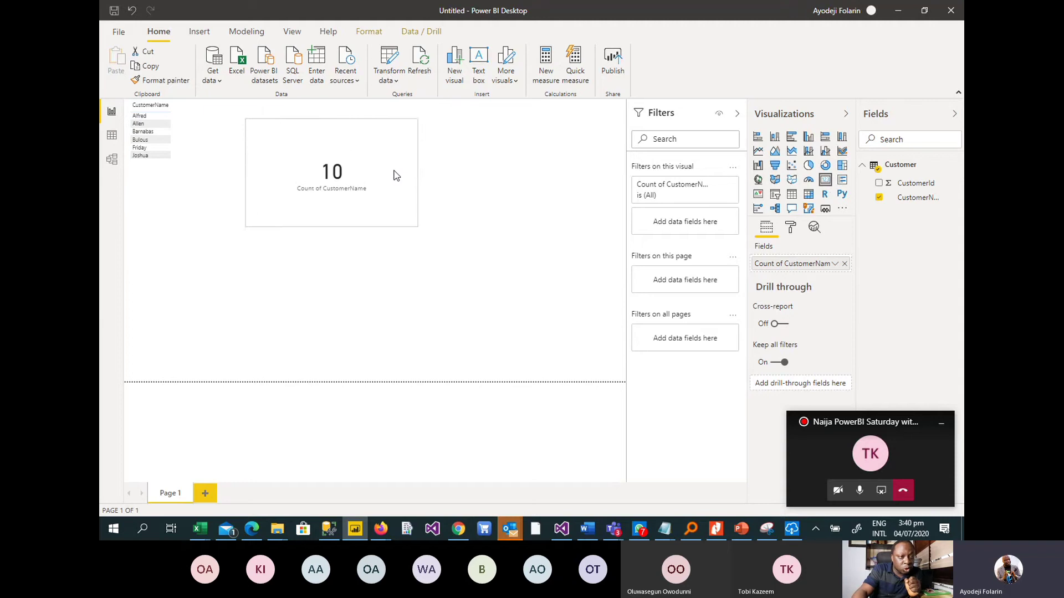
pyautogui.moveTo(417, 225); pyautogui.dragTo(506, 257)
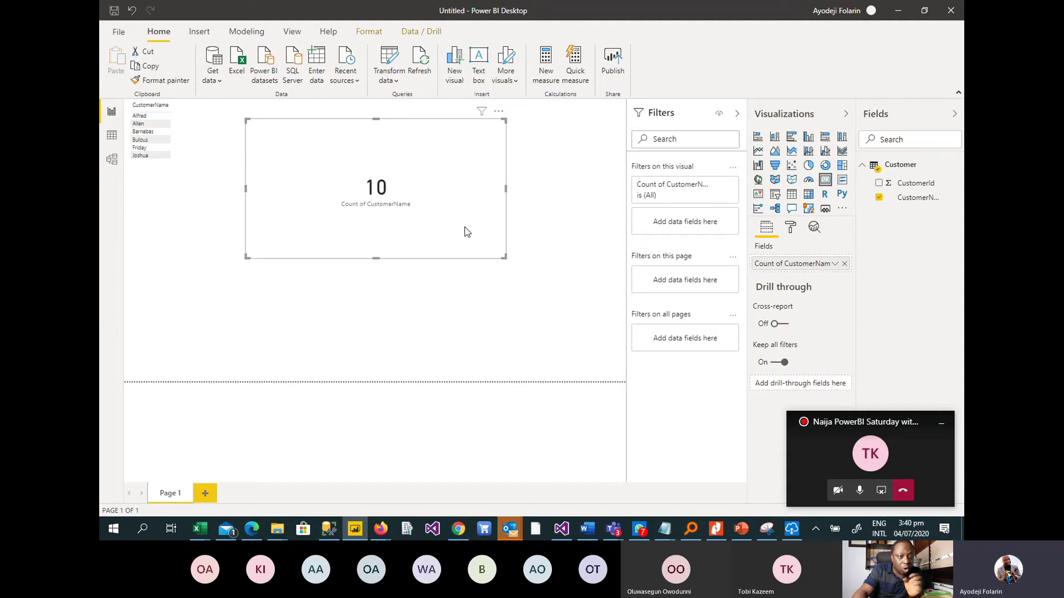
pyautogui.click(525, 285)
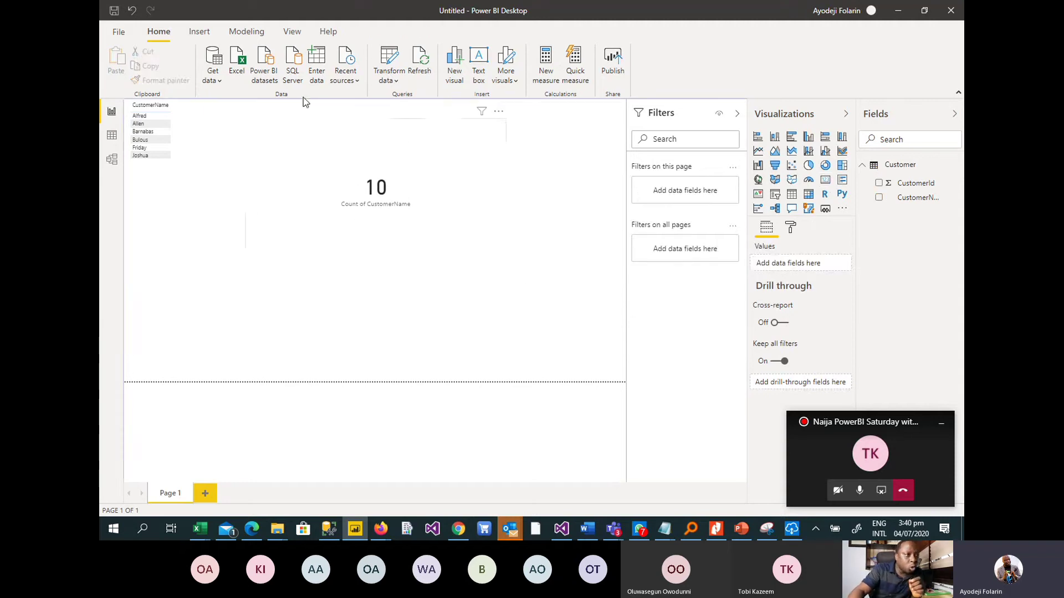
# Save the report in the Desktop folder under the file name 'pbisaturday demo'.
pyautogui.click(115, 31)
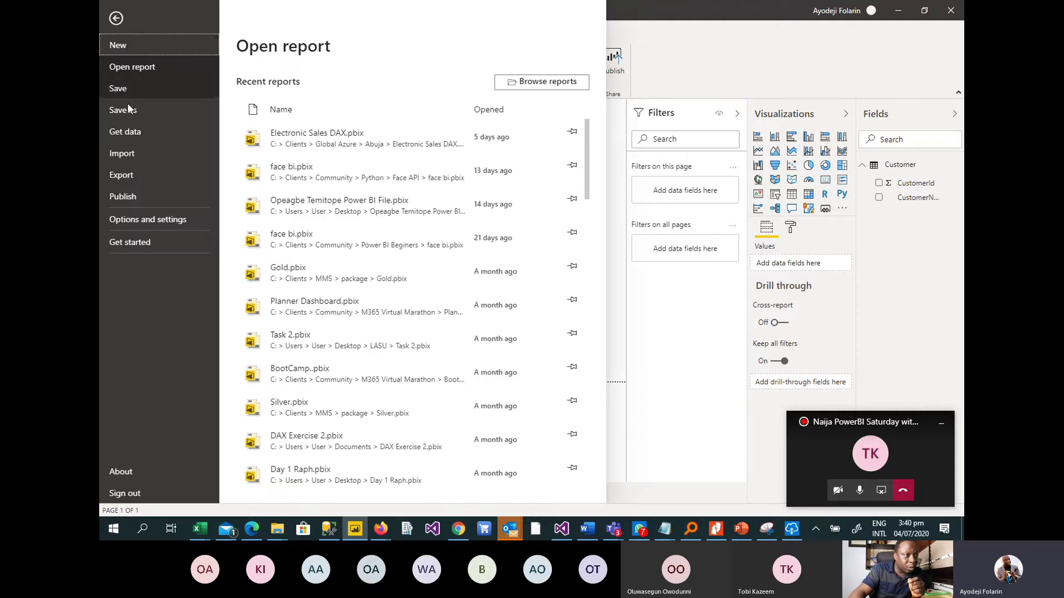
pyautogui.click(119, 88)
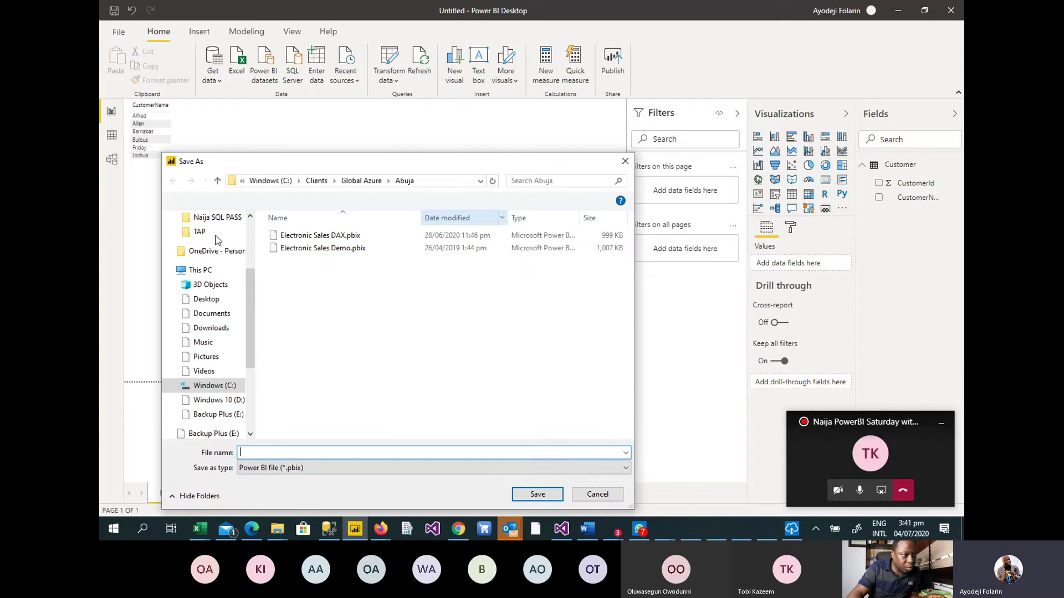
pyautogui.moveTo(249, 285); pyautogui.dragTo(250, 236)
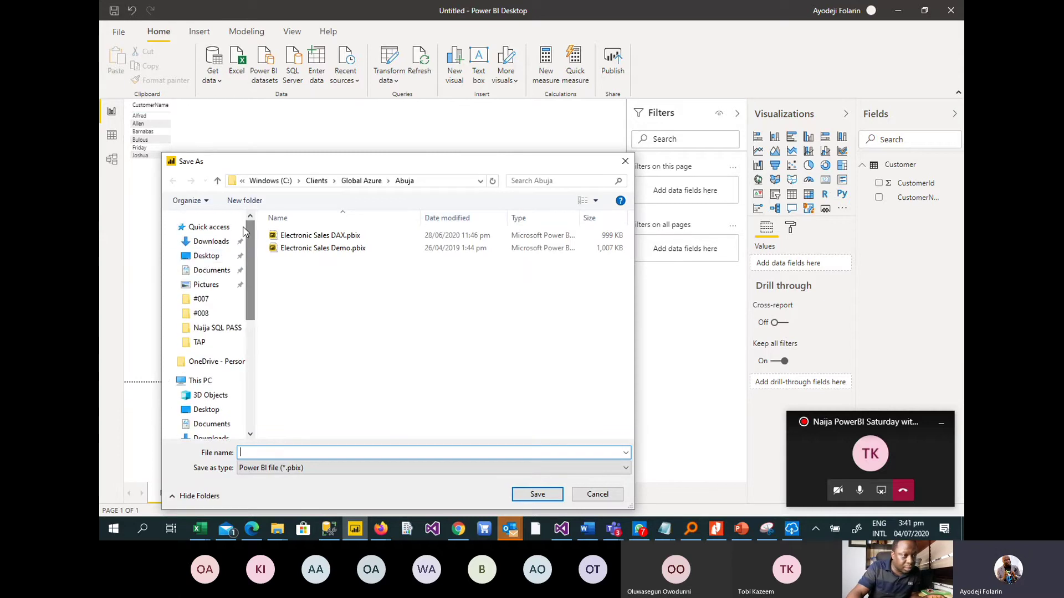
pyautogui.click(206, 255)
pyautogui.click(275, 451)
pyautogui.click(269, 455)
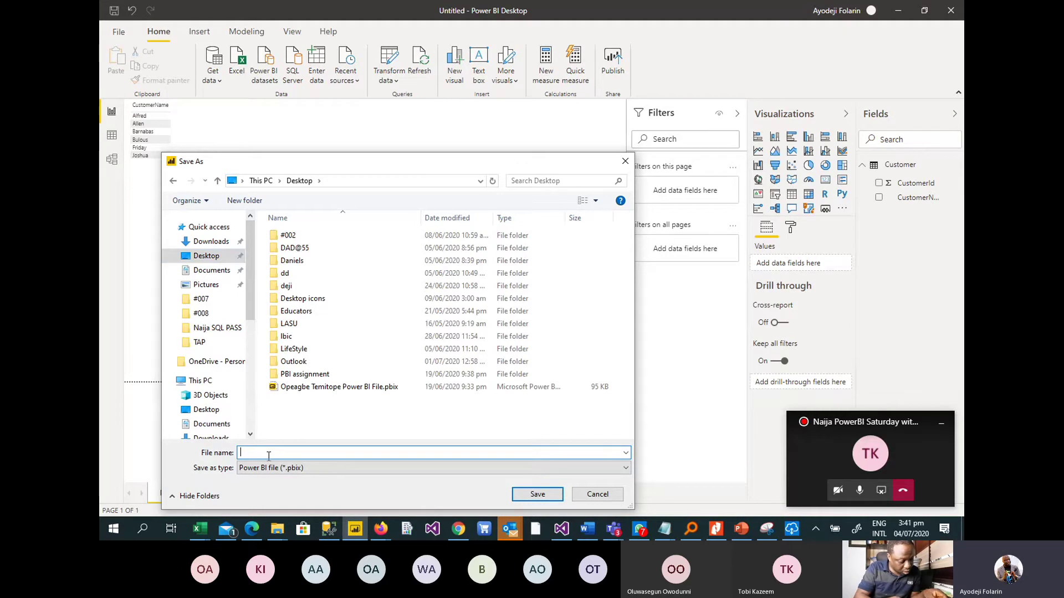
pyautogui.write('pb')
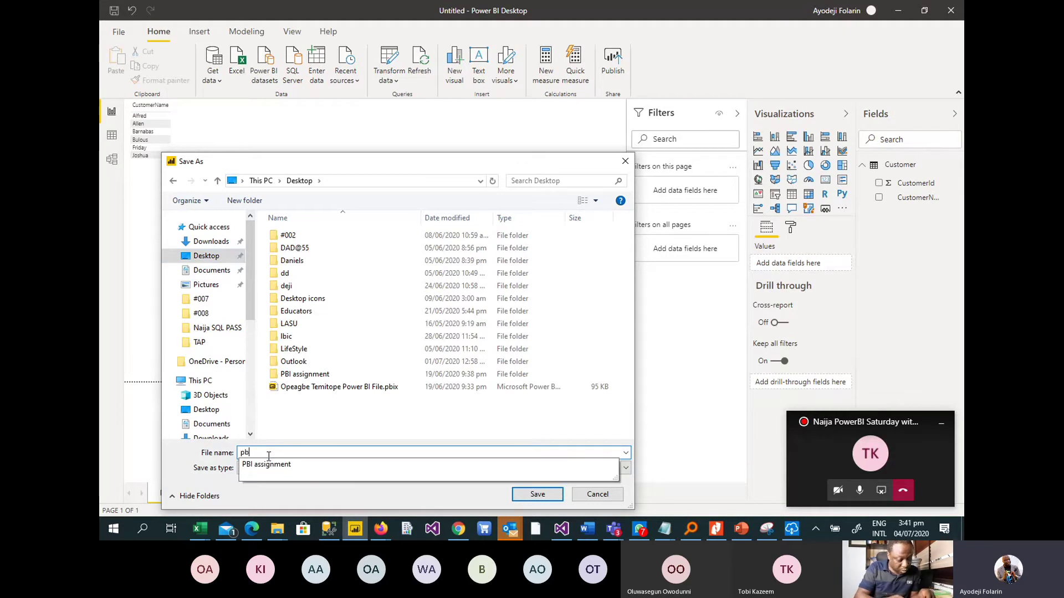
pyautogui.write('isa')
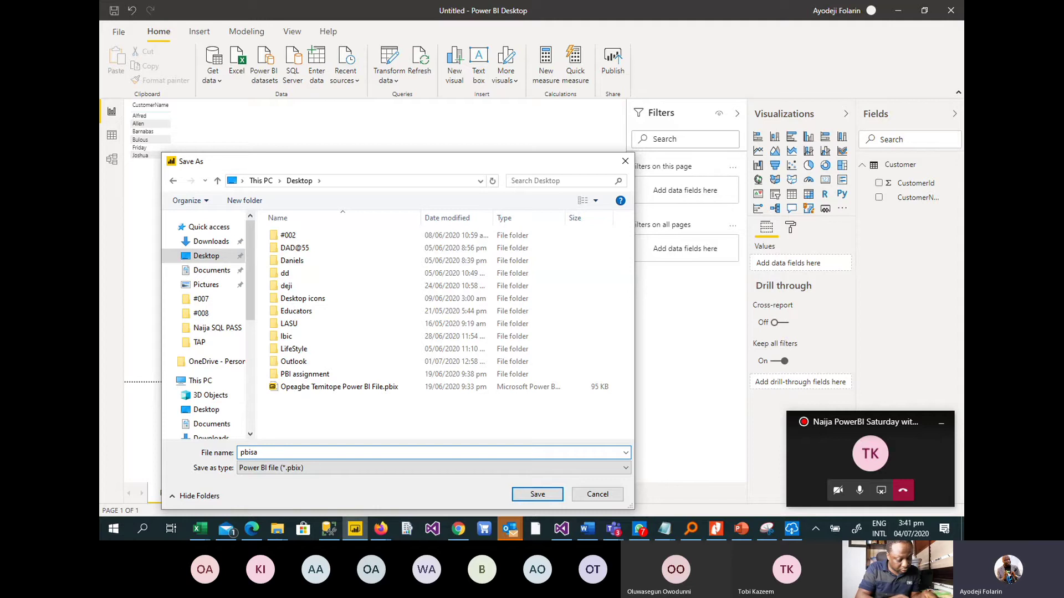
pyautogui.write('turday ')
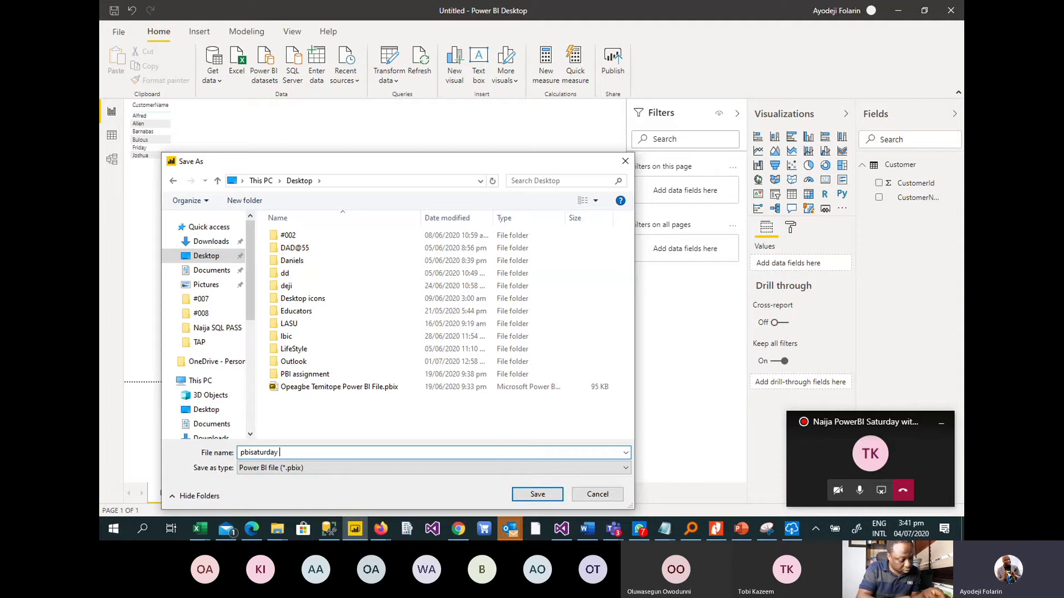
pyautogui.write('demo')
pyautogui.press('Return')
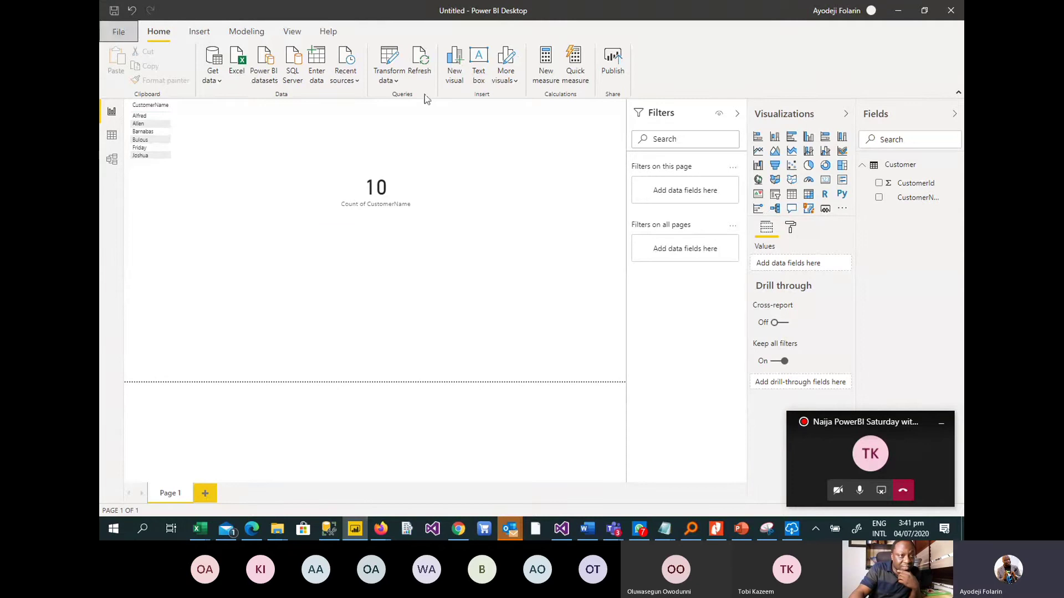
# Publish the pbisaturday demo report to My workspace and dismiss the success message.
pyautogui.click(832, 14)
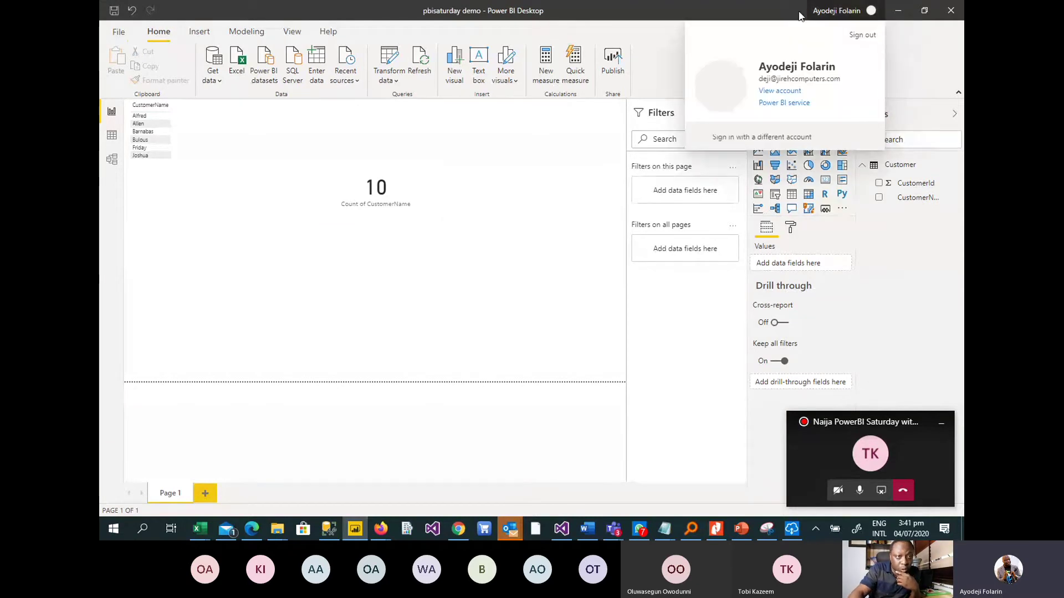
pyautogui.click(654, 58)
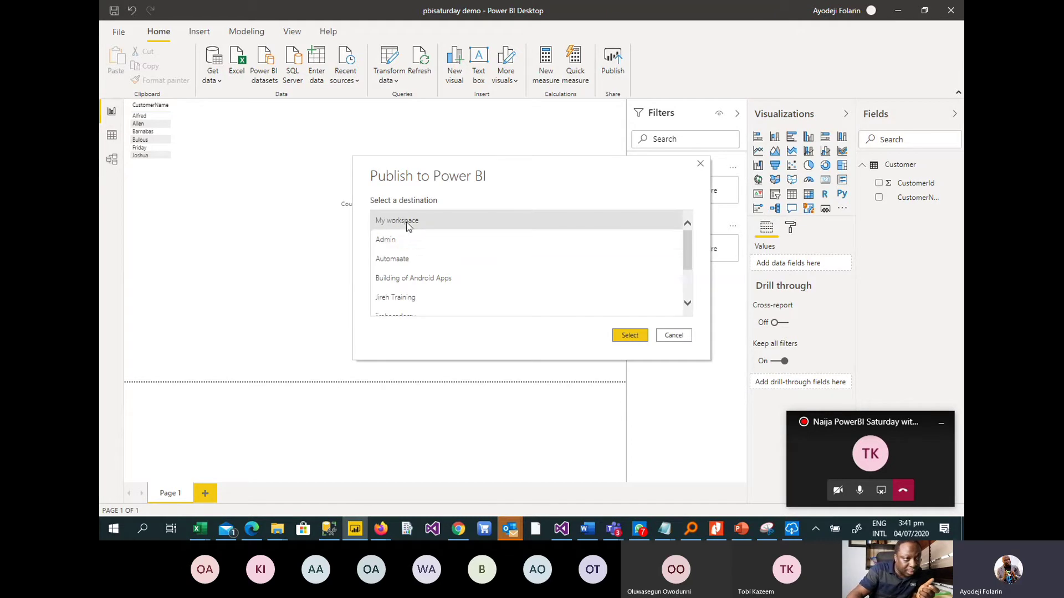
pyautogui.press('Escape')
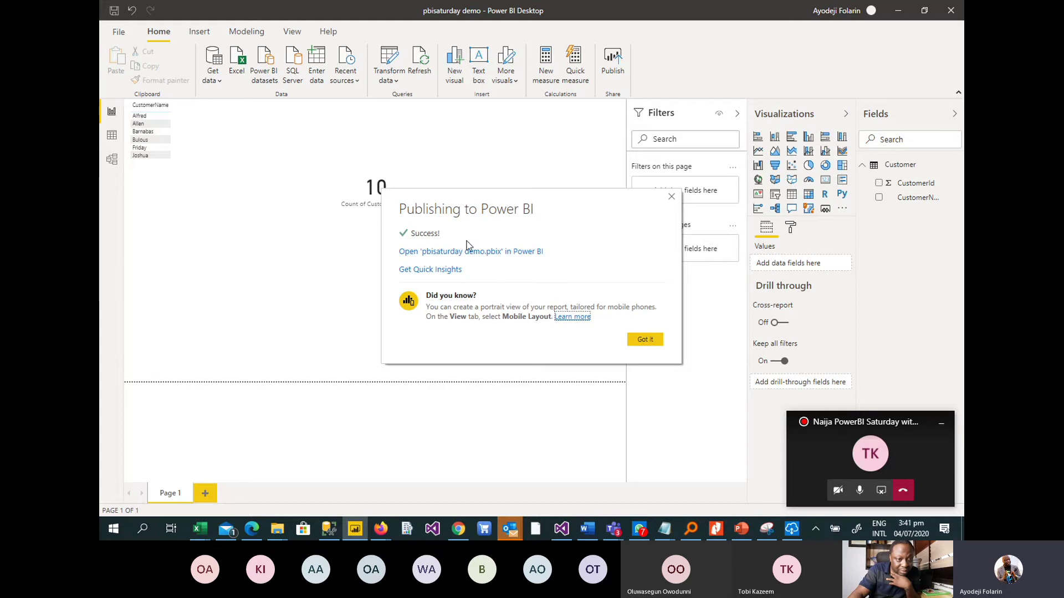
pyautogui.click(670, 196)
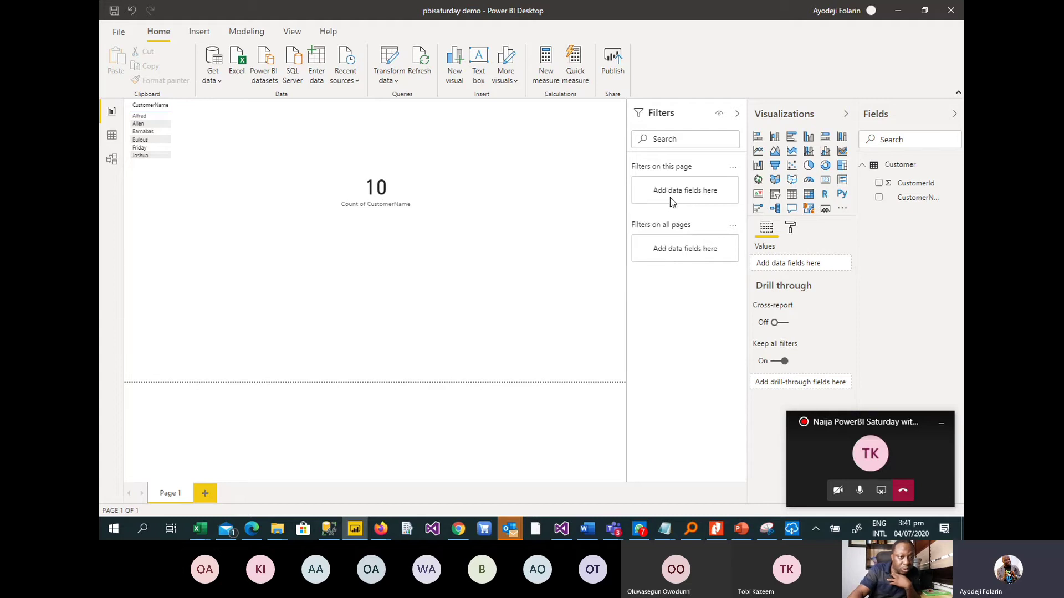
# Switch to the Power BI service tab in Firefox.
pyautogui.moveTo(380, 530)
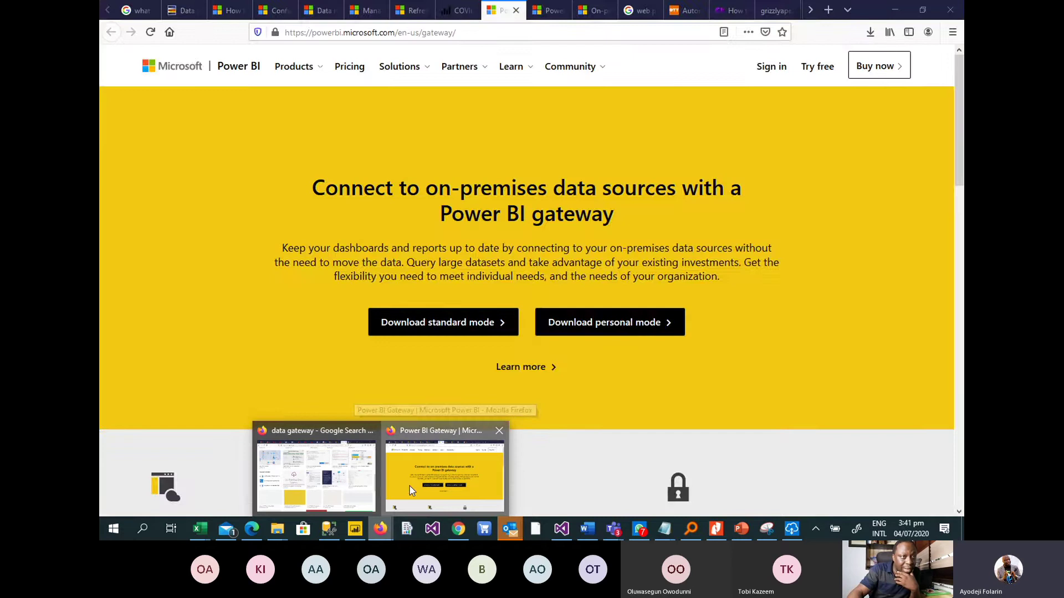
pyautogui.click(410, 487)
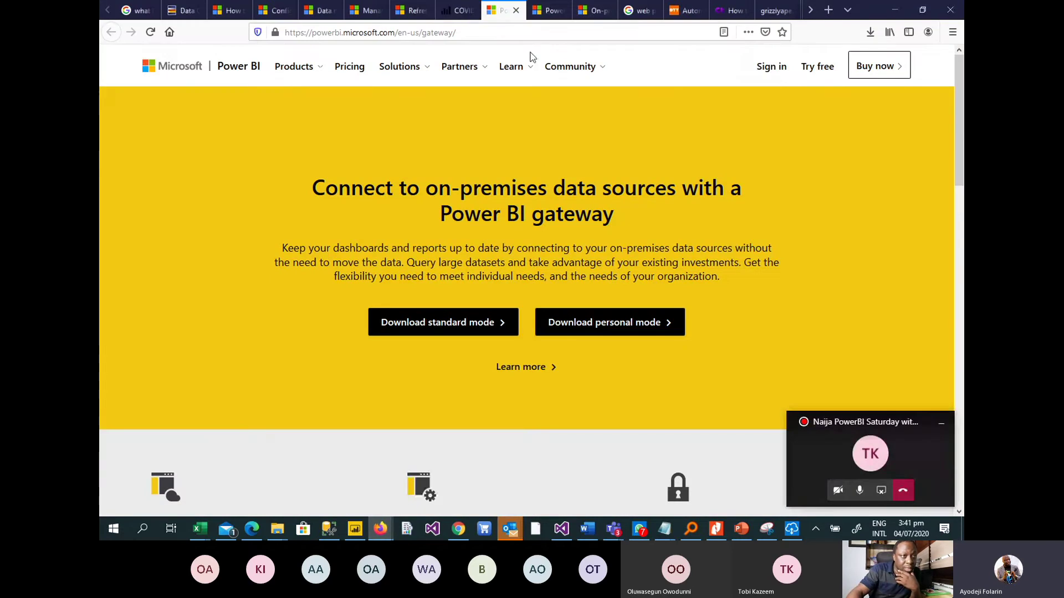
pyautogui.click(458, 12)
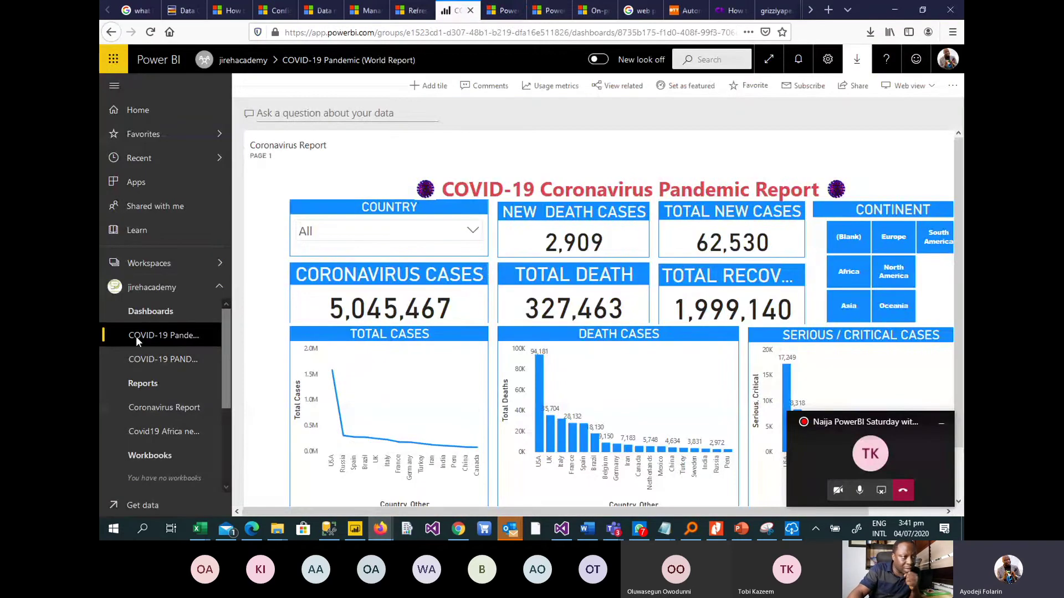
# Go to Workspaces > My workspace > Reports and open the pbisaturday demo report.
pyautogui.click(143, 264)
pyautogui.click(143, 265)
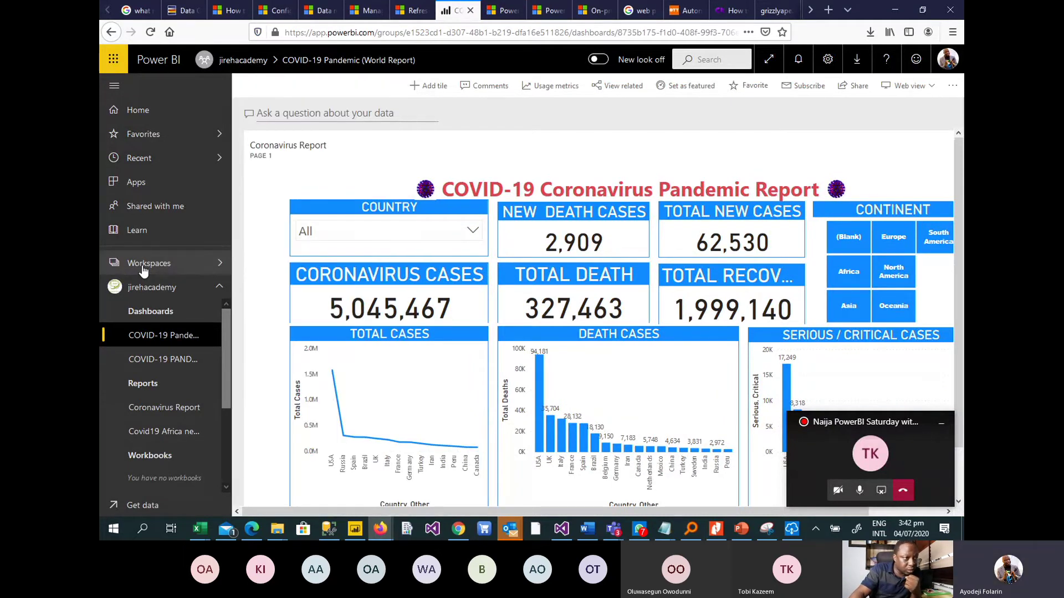
pyautogui.click(154, 266)
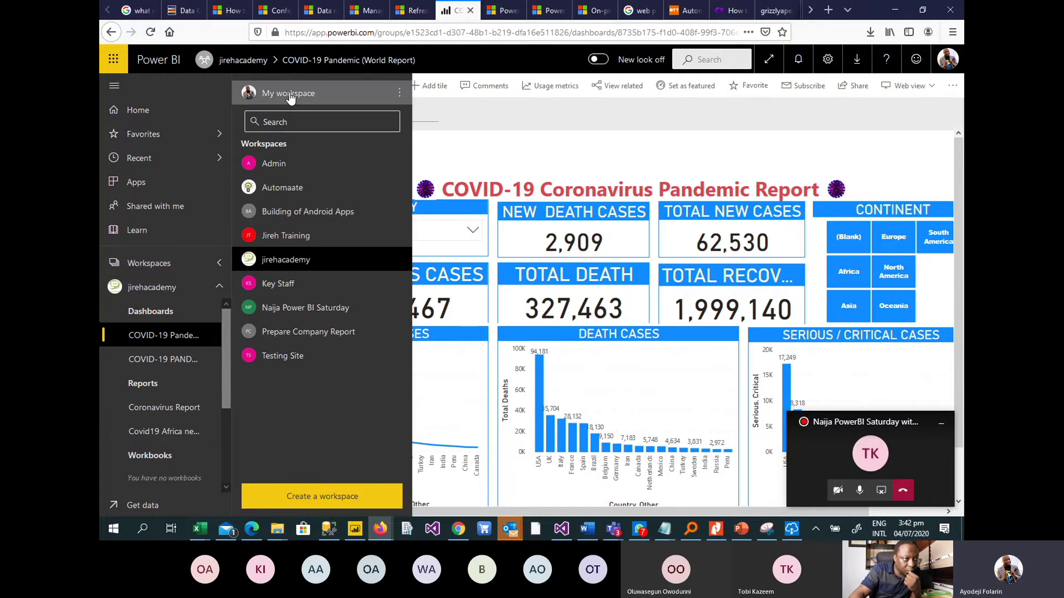
pyautogui.click(288, 94)
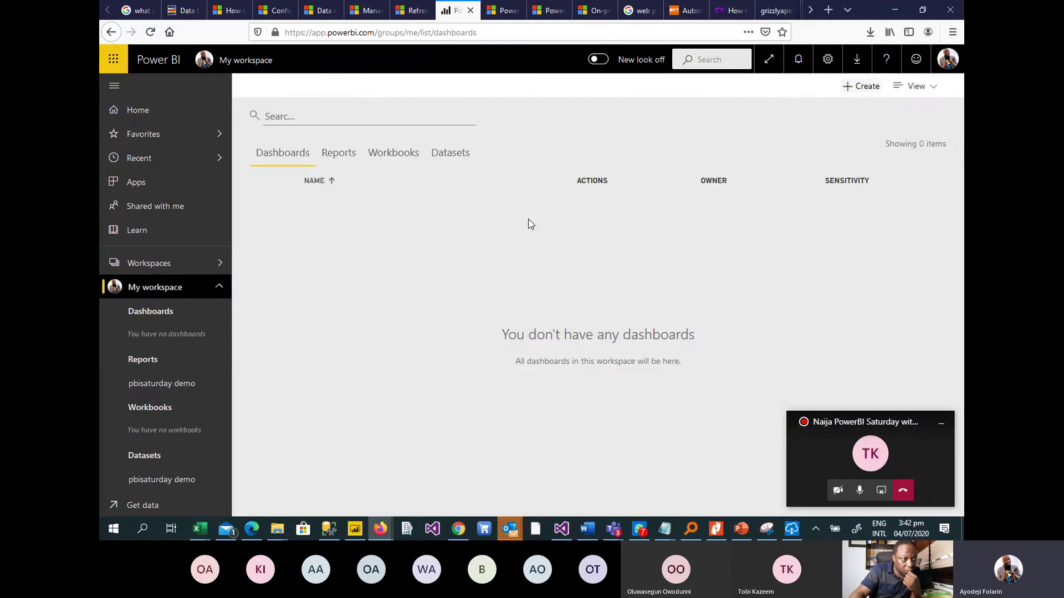
pyautogui.click(338, 153)
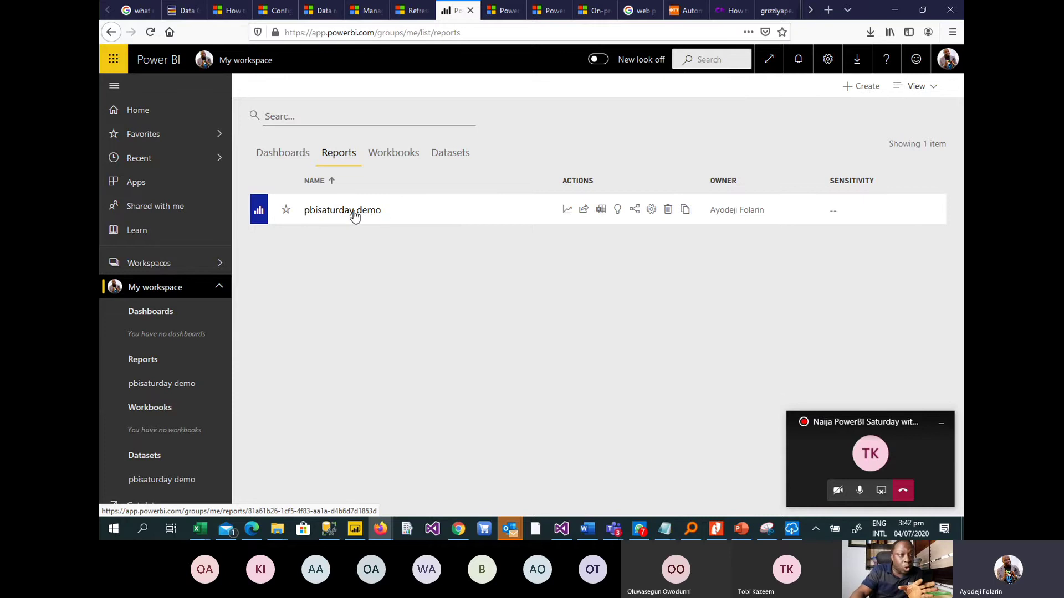
pyautogui.click(355, 214)
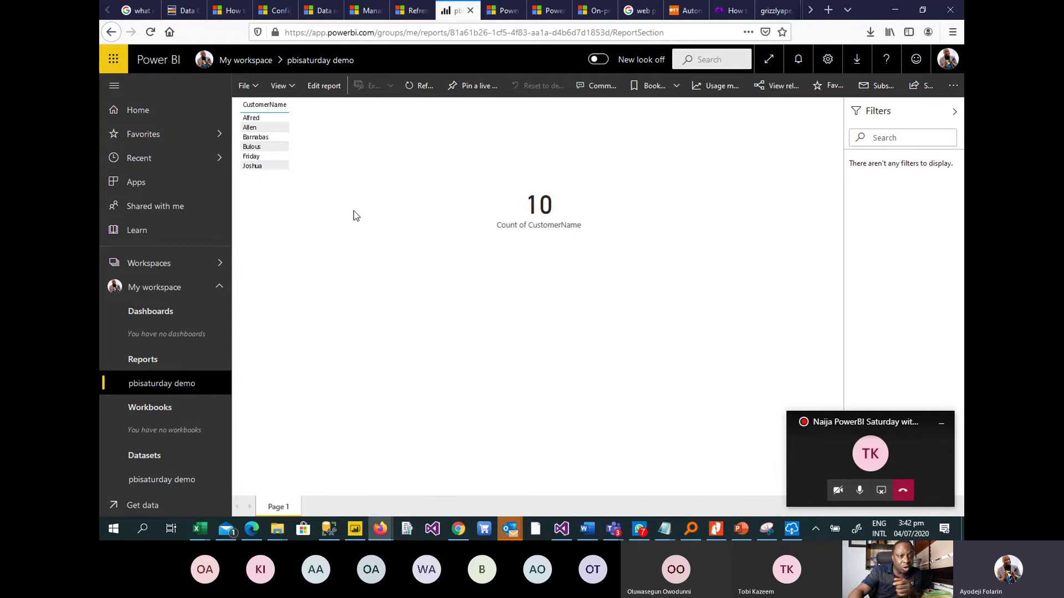
# In SSMS, expand DemoDB's tables and choose Edit Top 200 Rows on dbo.Customer.
pyautogui.click(329, 531)
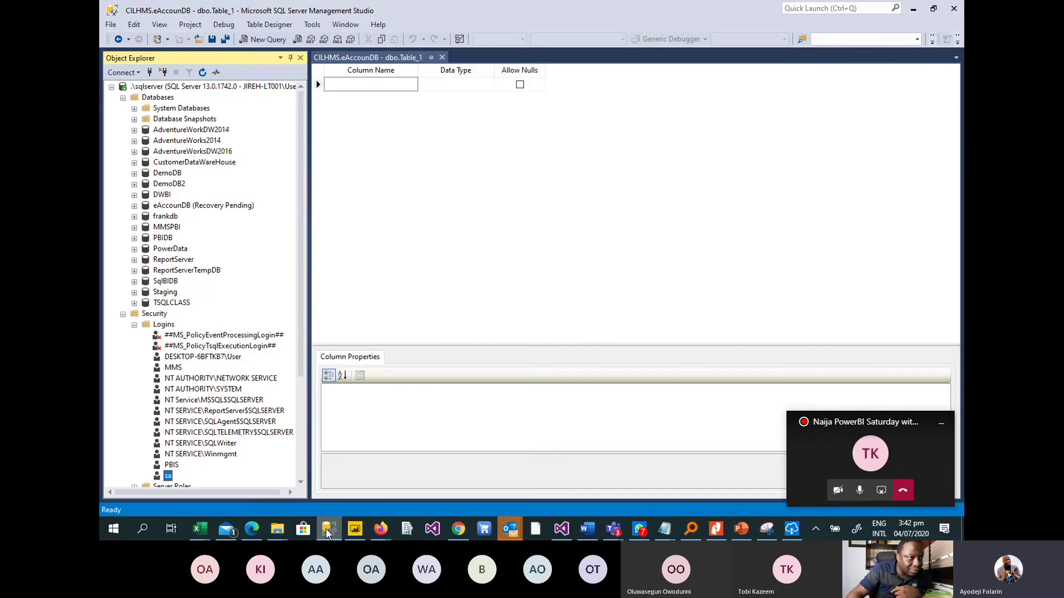
pyautogui.click(134, 173)
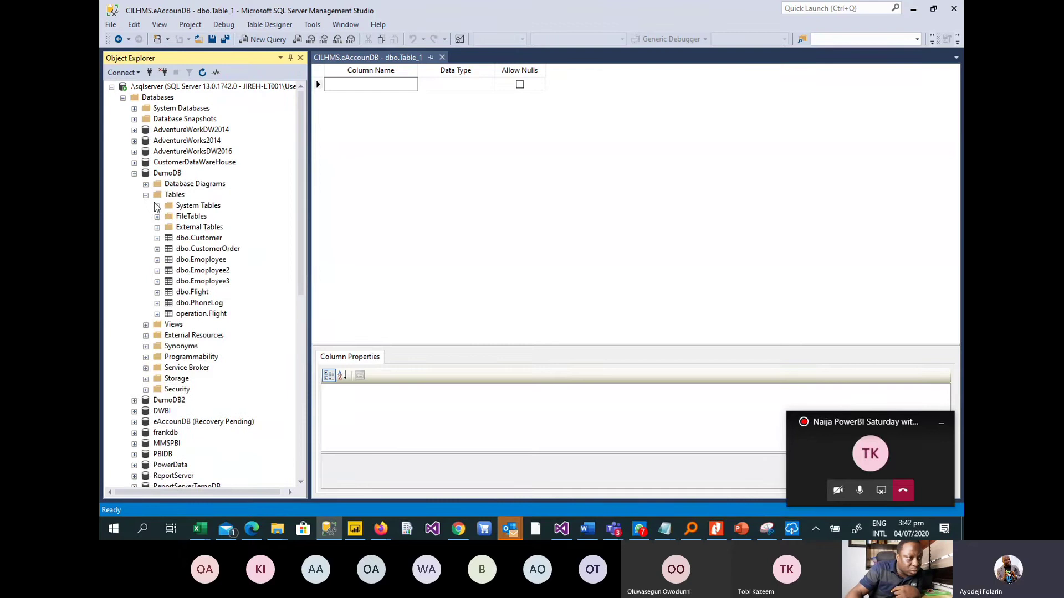
pyautogui.click(198, 238)
pyautogui.rightClick(197, 238)
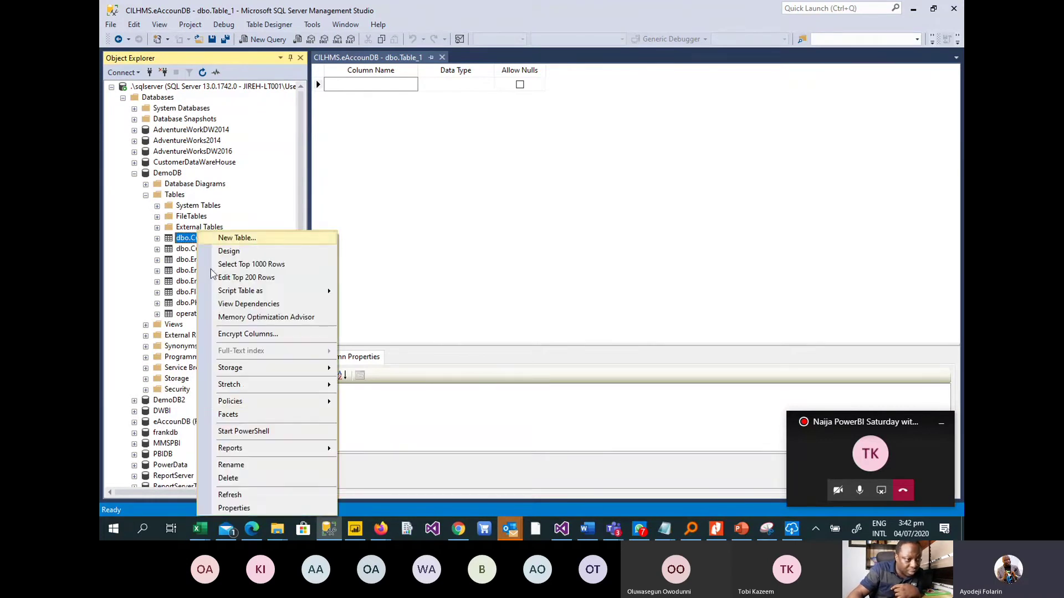
pyautogui.click(249, 283)
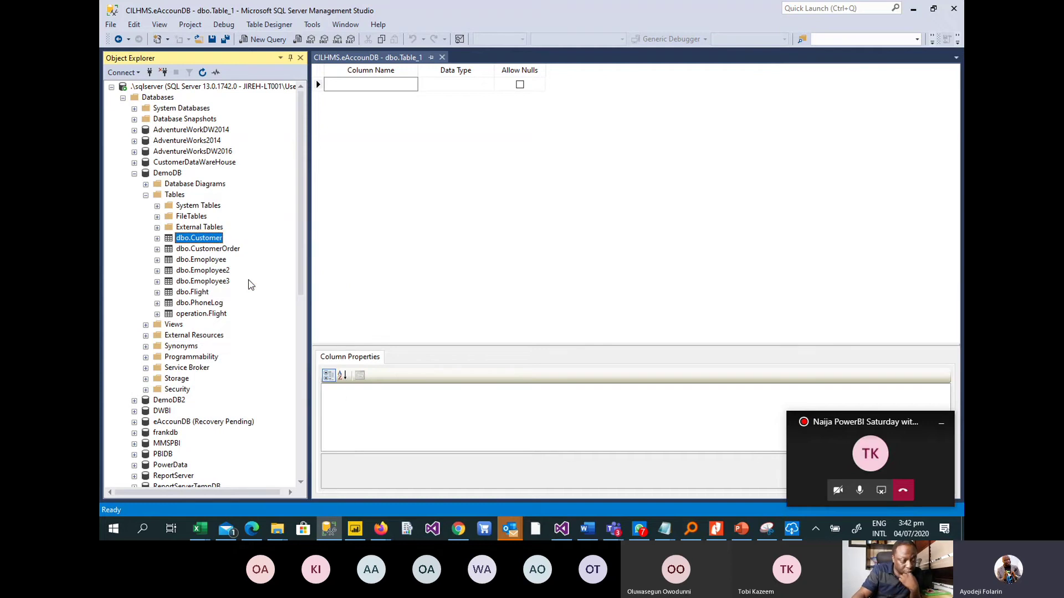